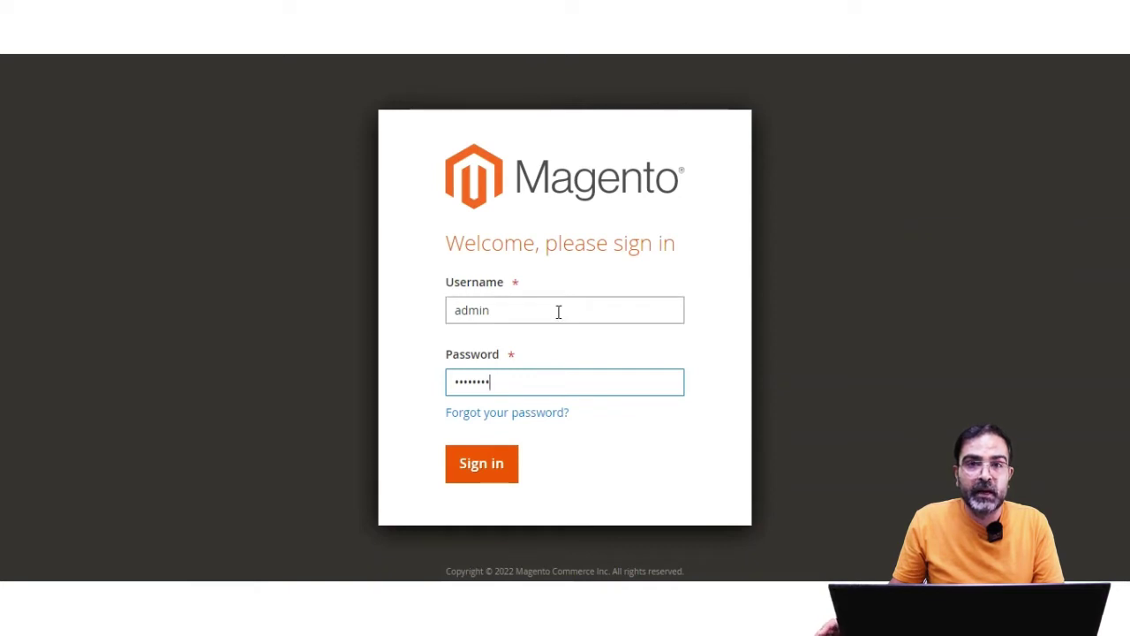
Sign in to the admin with the filled-in credentials and open the store's product attributes list
{"action": "left_click", "coordinate": [490, 469]}
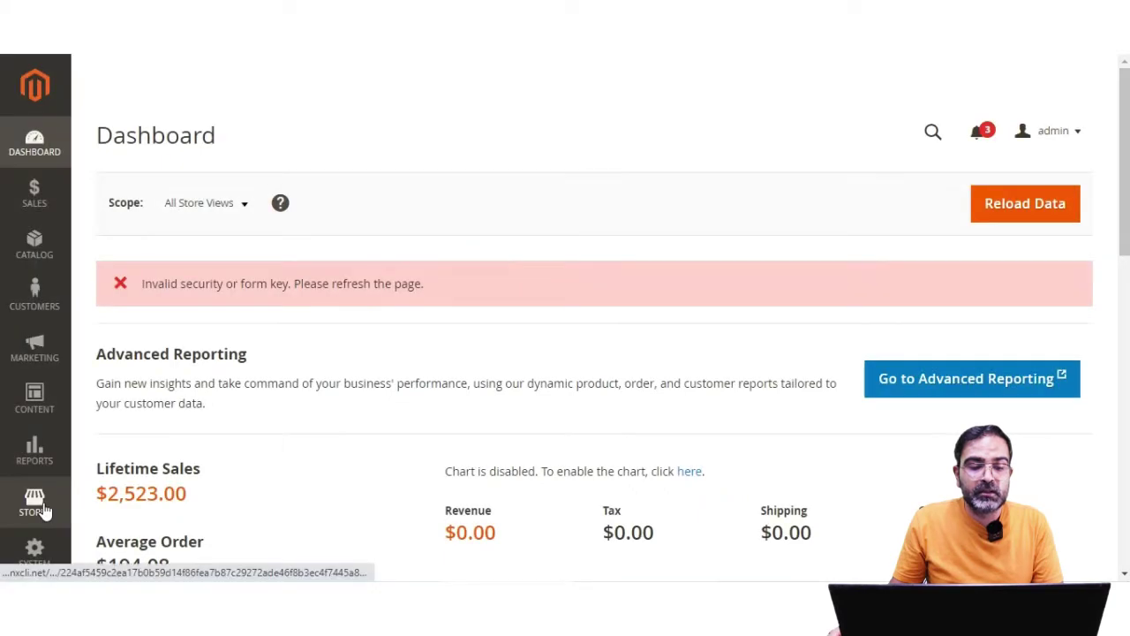
{"action": "left_click", "coordinate": [43, 503]}
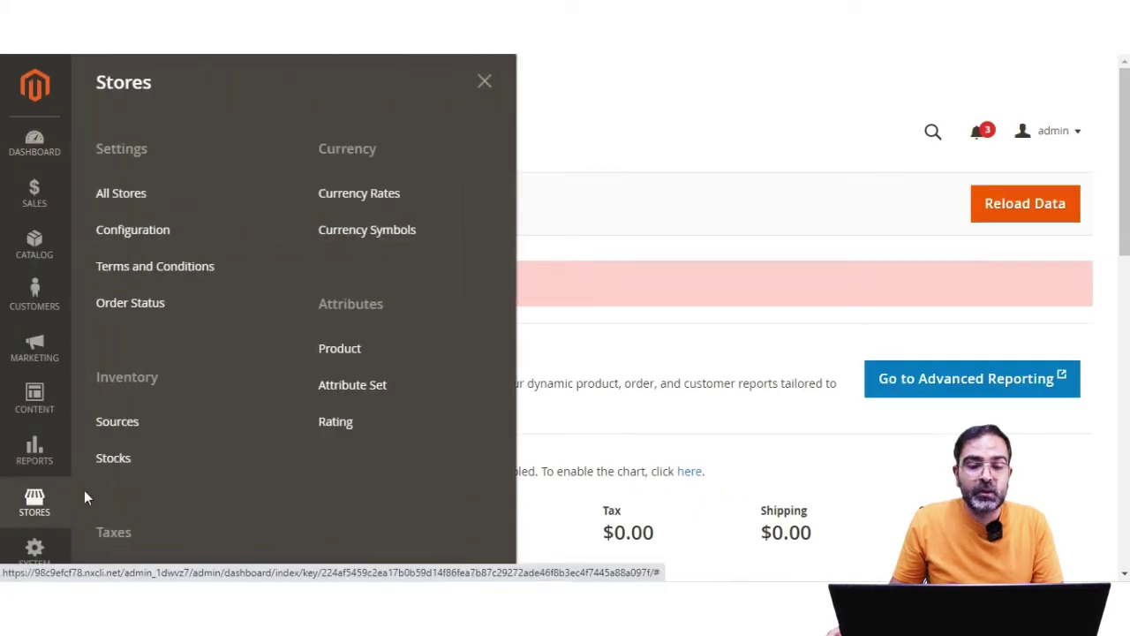
{"action": "left_click", "coordinate": [356, 357]}
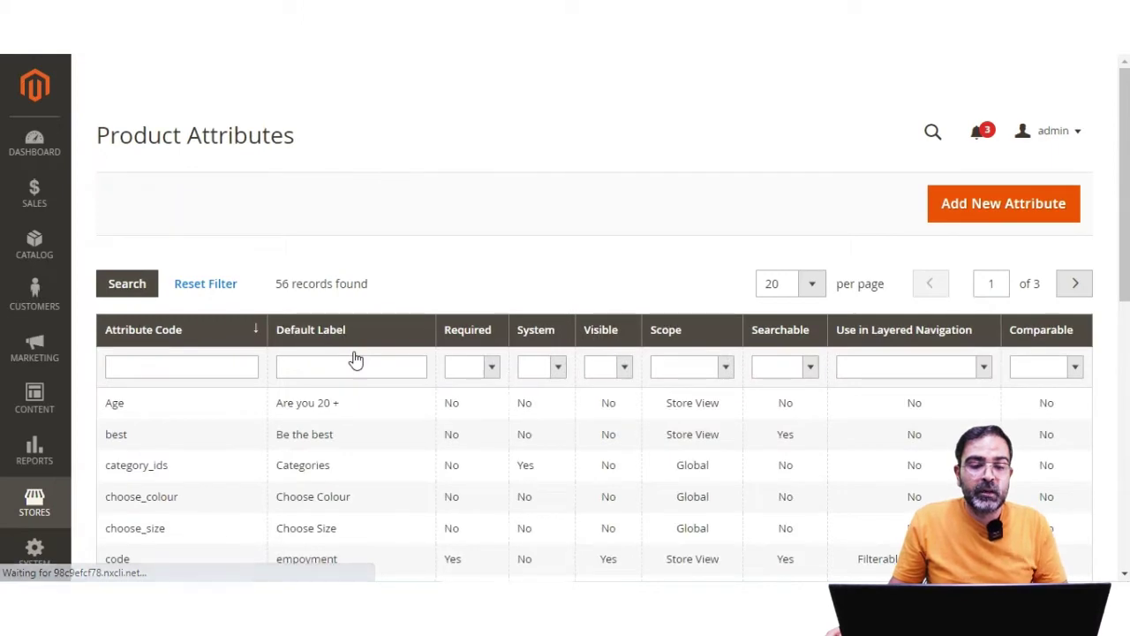
{"action": "scroll", "coordinate": [356, 361], "scroll_direction": "down", "scroll_amount": 5}
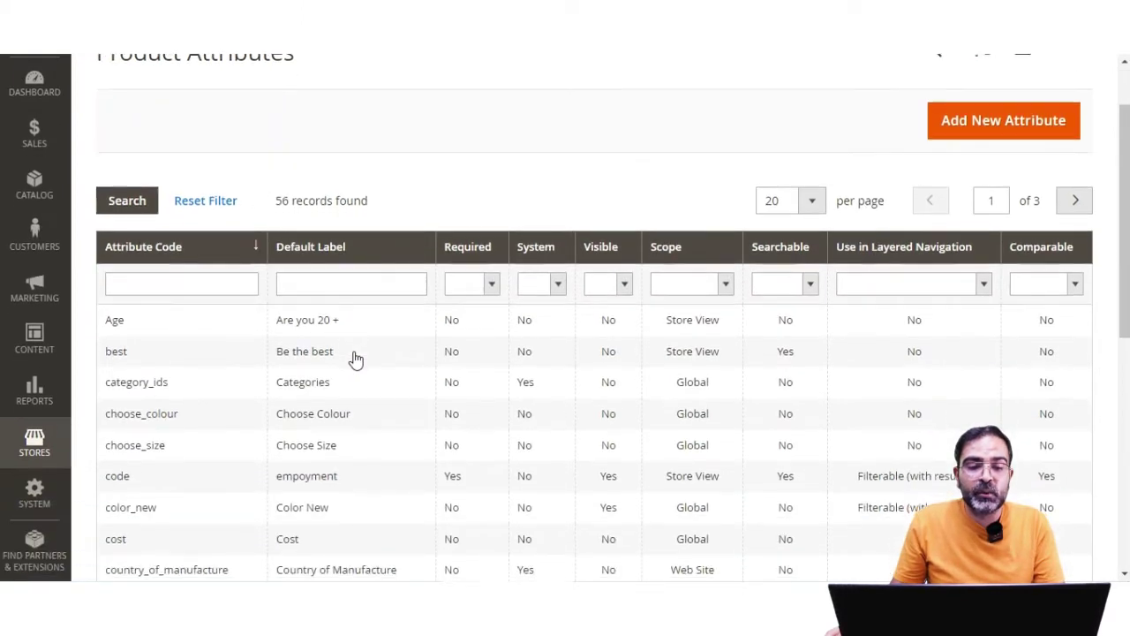
{"action": "scroll", "coordinate": [356, 360], "scroll_direction": "up", "scroll_amount": 5}
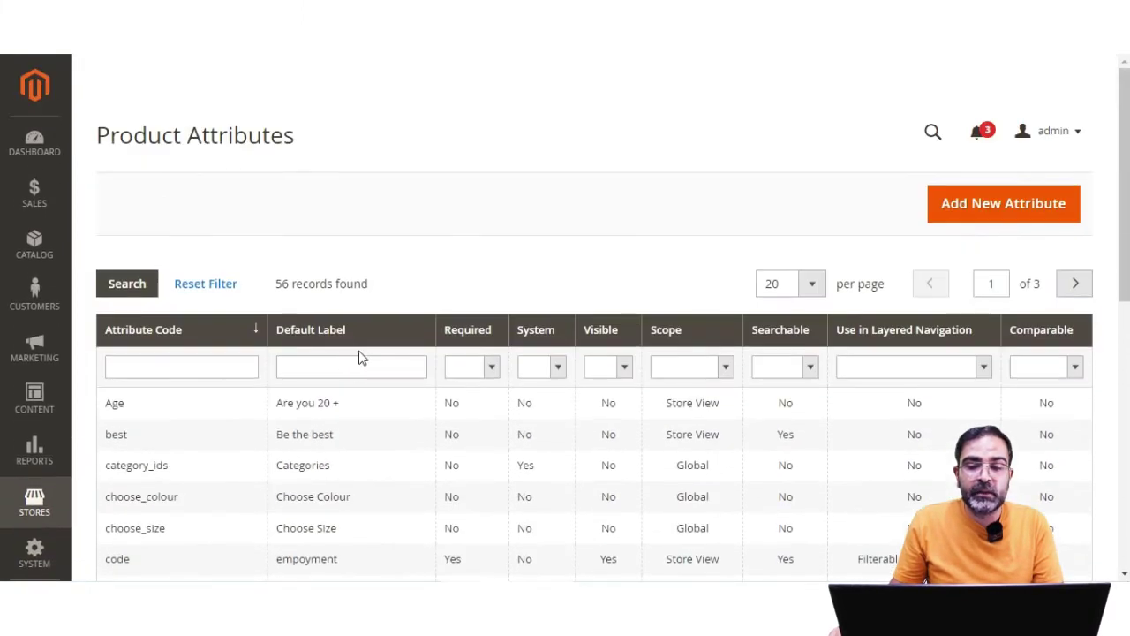
Start a new product attribute and enter "Available Color" as its default label
{"action": "left_click", "coordinate": [987, 208]}
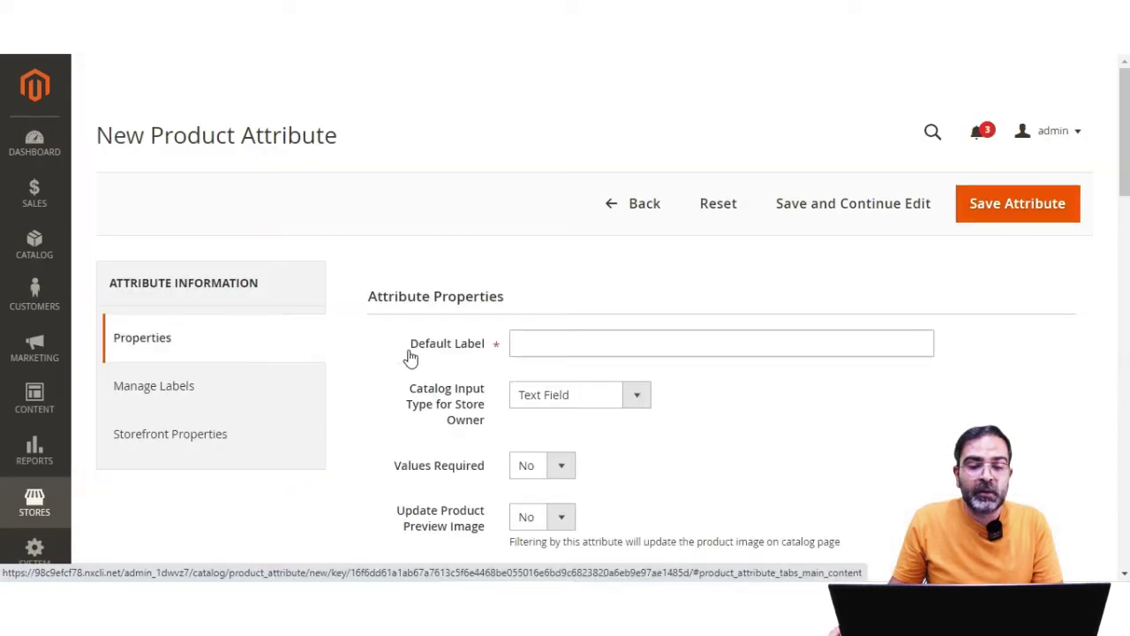
{"action": "left_click", "coordinate": [481, 324]}
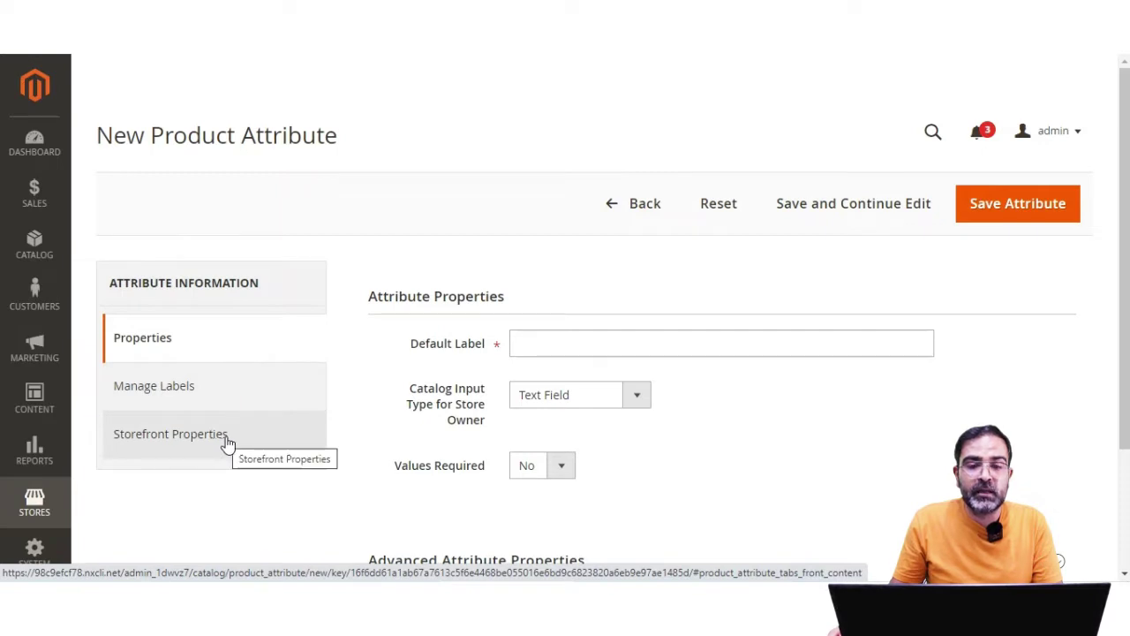
{"action": "left_click", "coordinate": [551, 342]}
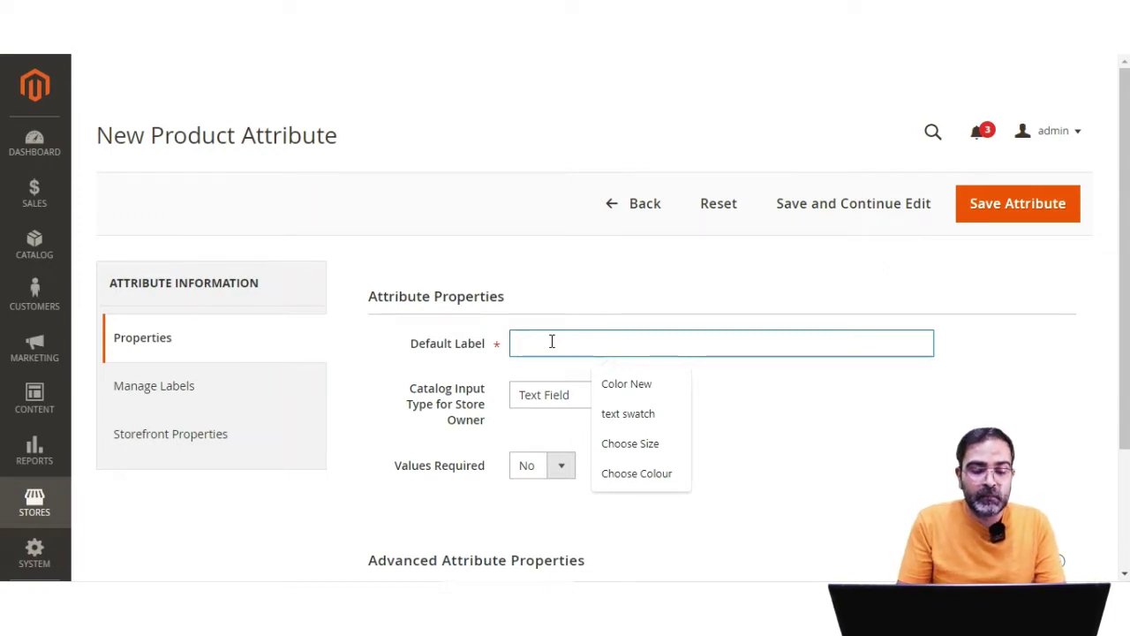
{"action": "type", "text": "S"}
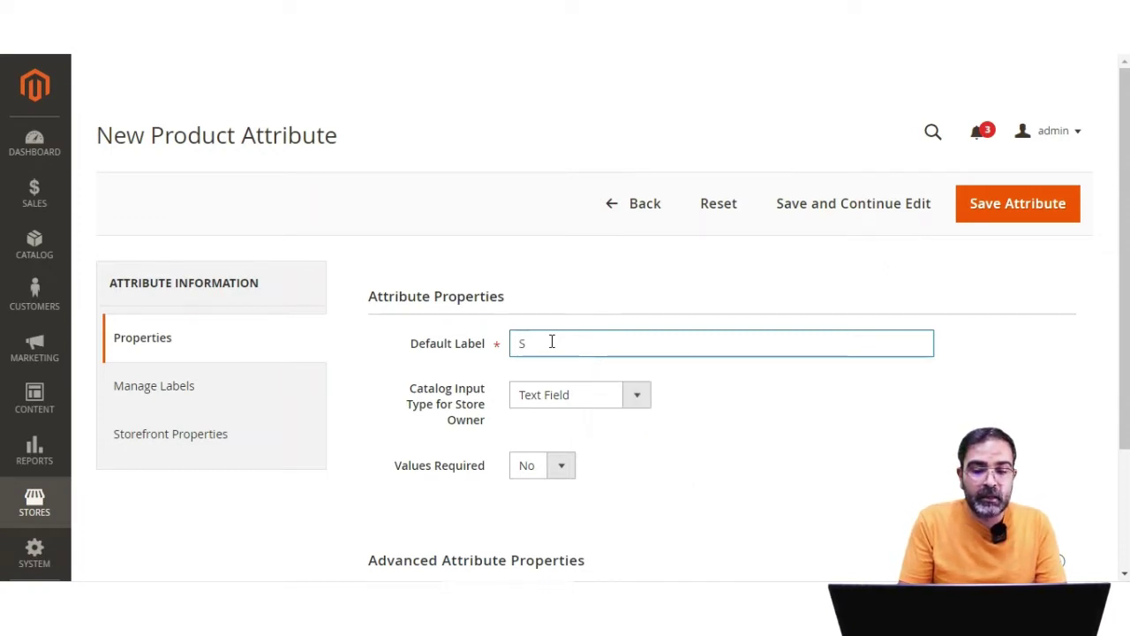
{"action": "key", "text": "BackSpace"}
{"action": "type", "text": "Avai"}
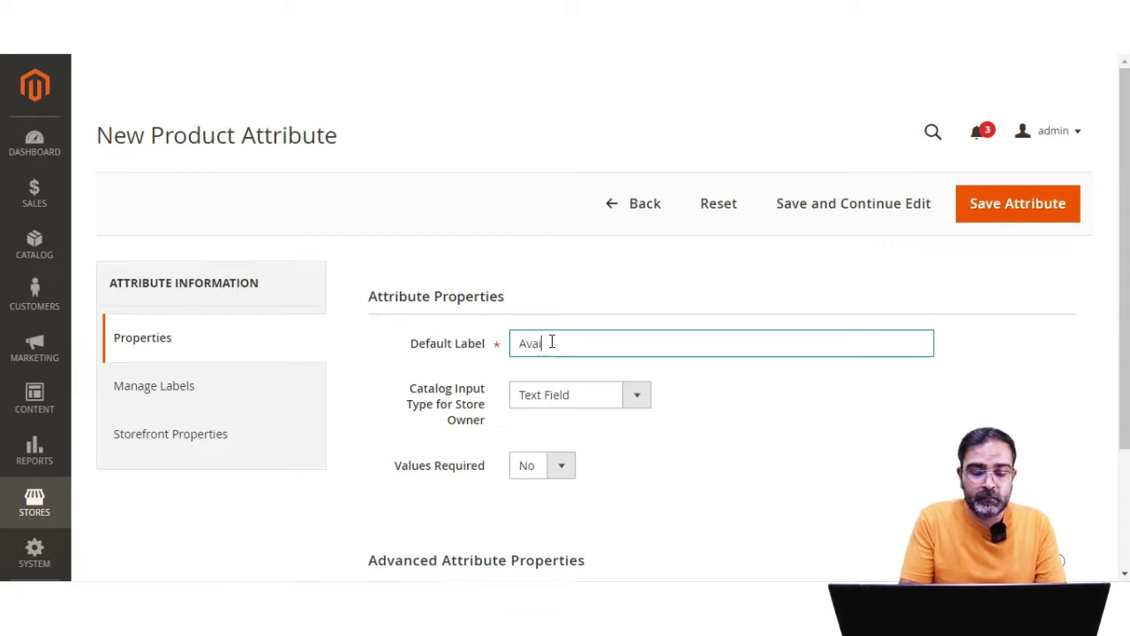
{"action": "type", "text": "lable Color"}
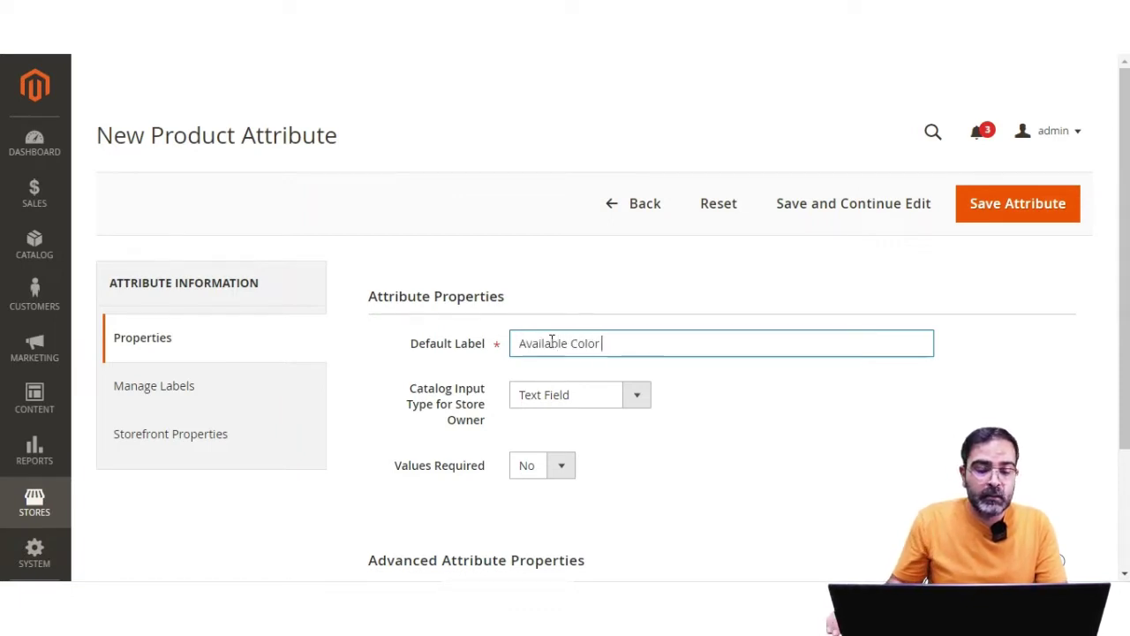
{"action": "key", "text": "ctrl+a"}
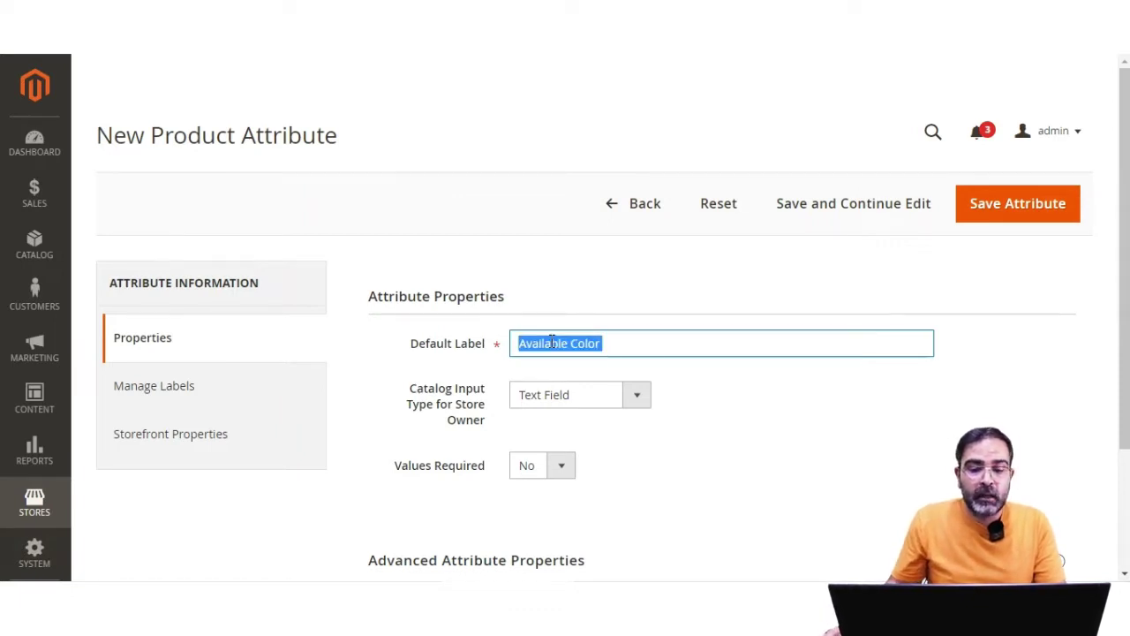
Set the attribute's catalog input type for the store owner to Dropdown
{"action": "left_click", "coordinate": [626, 399]}
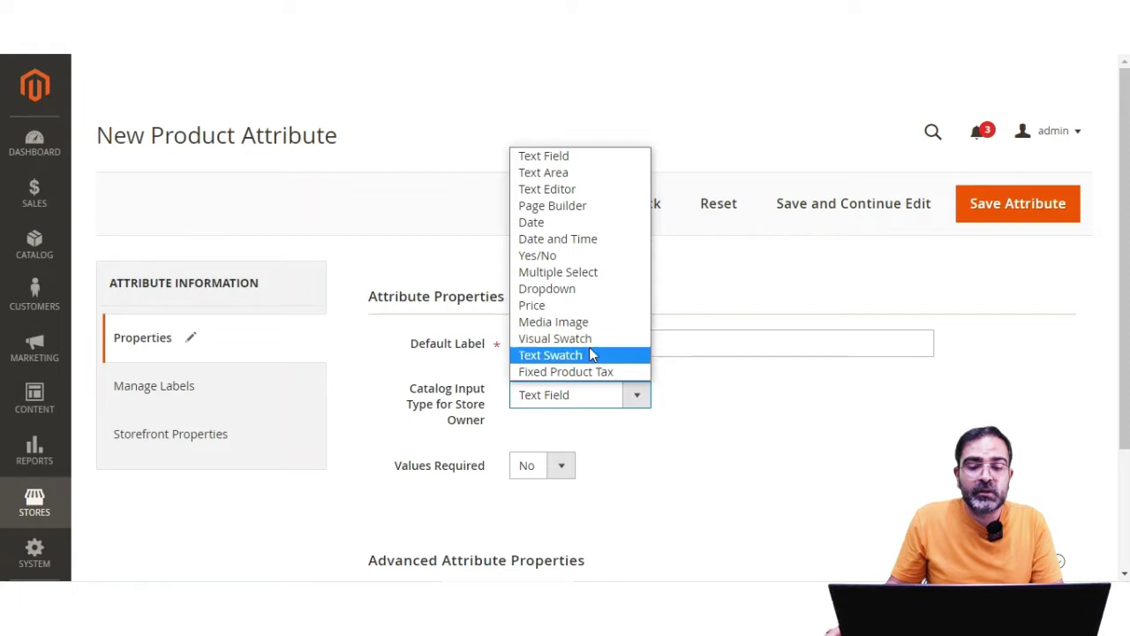
{"action": "left_click", "coordinate": [570, 293]}
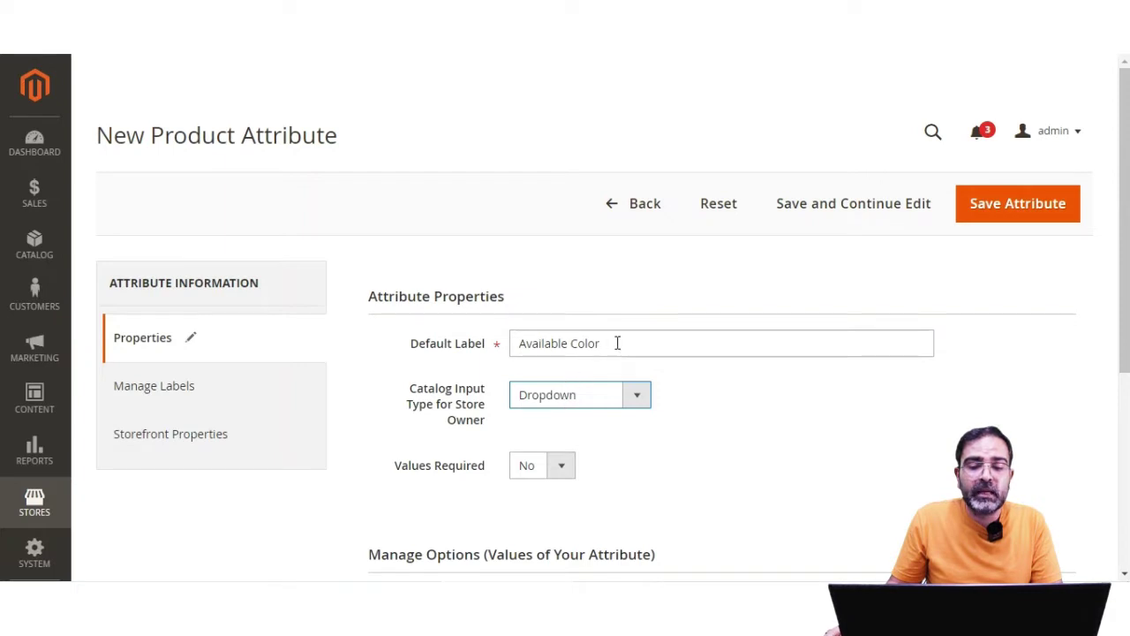
{"action": "scroll", "coordinate": [616, 348], "scroll_direction": "down", "scroll_amount": 2}
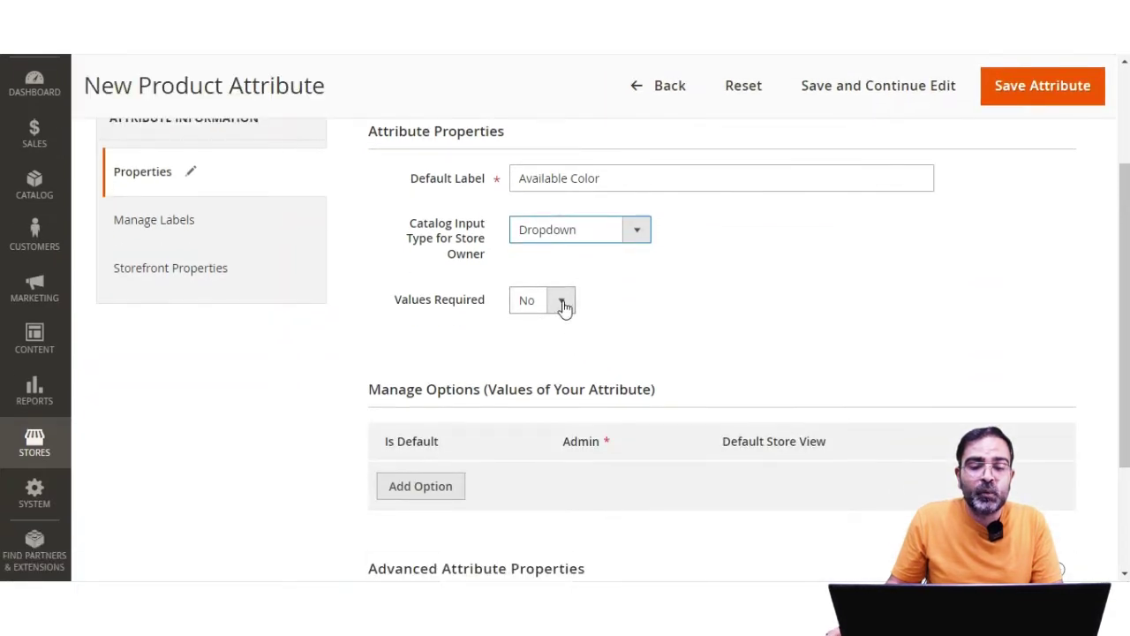
{"action": "scroll", "coordinate": [563, 305], "scroll_direction": "up", "scroll_amount": 1}
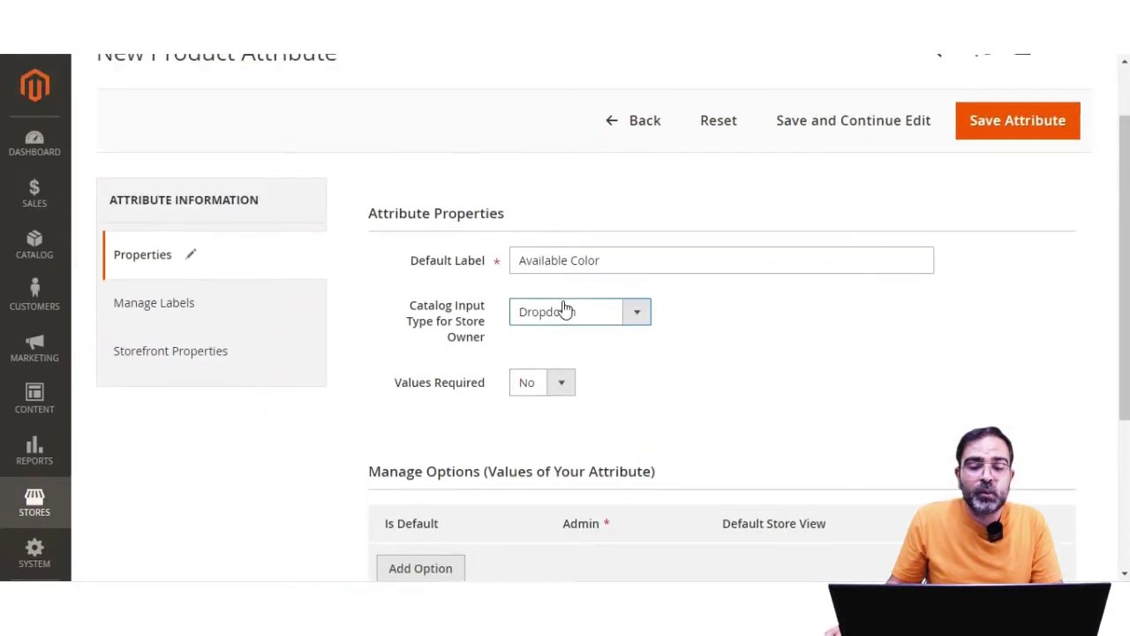
{"action": "left_click", "coordinate": [564, 386]}
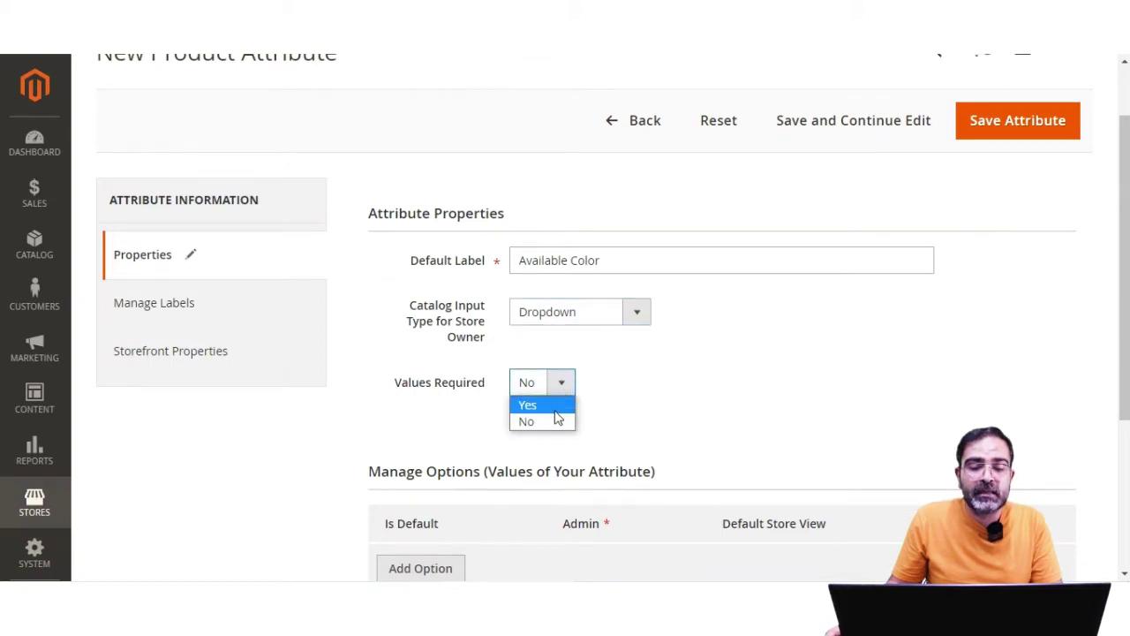
{"action": "left_click", "coordinate": [622, 393]}
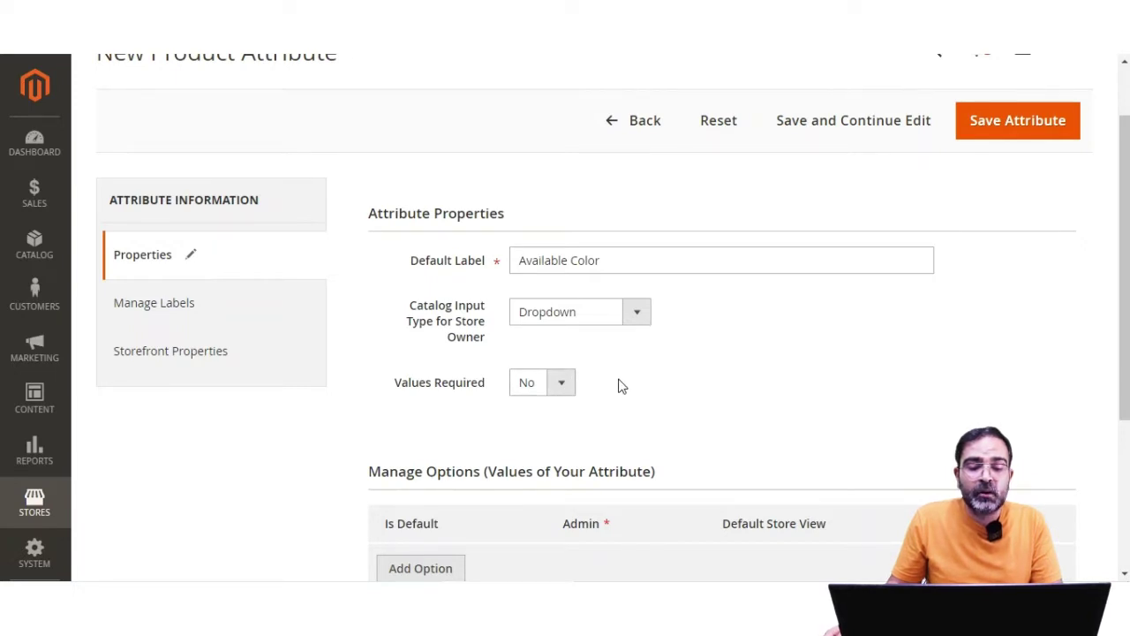
Add a first attribute option named Red for both Admin and Default Store View
{"action": "scroll", "coordinate": [618, 386], "scroll_direction": "down", "scroll_amount": 1}
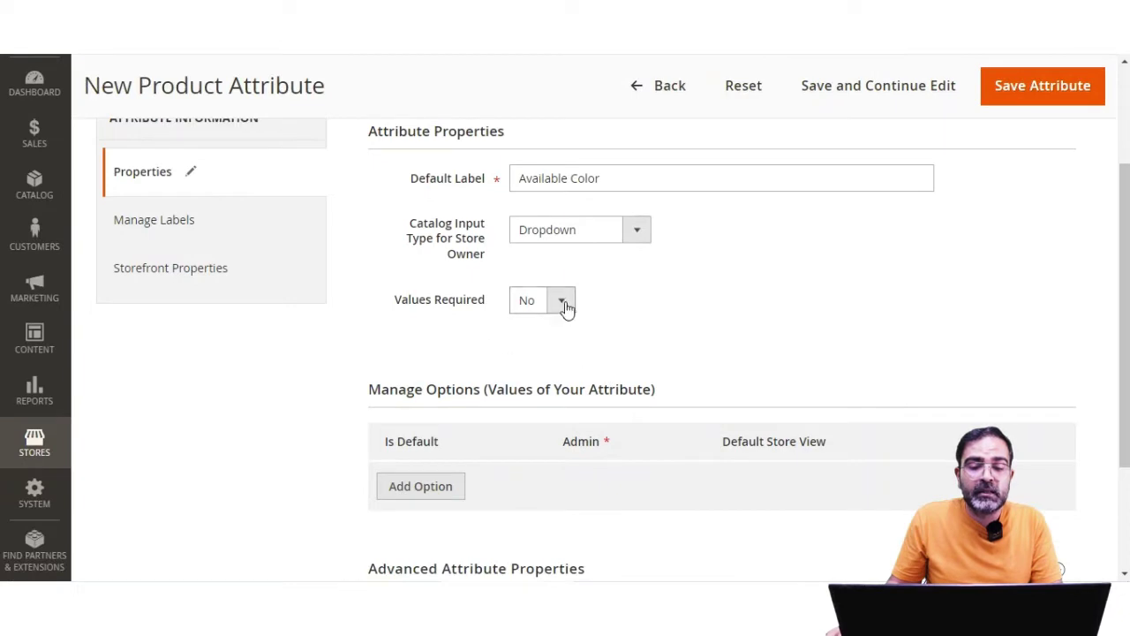
{"action": "scroll", "coordinate": [566, 307], "scroll_direction": "down", "scroll_amount": 1}
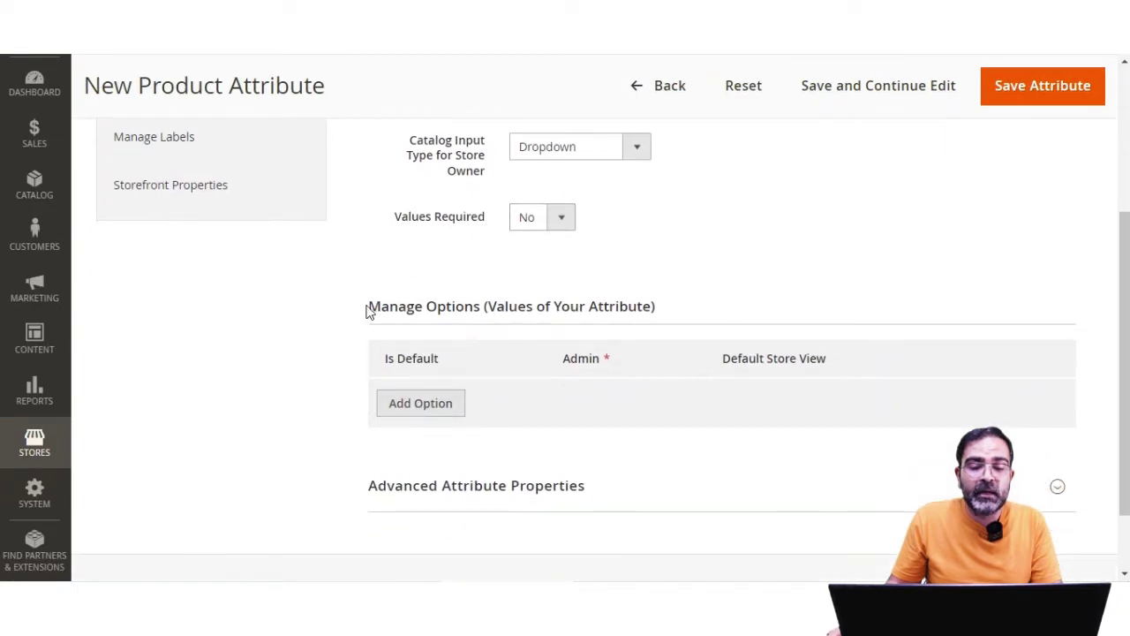
{"action": "left_click_drag", "start_coordinate": [368, 310], "coordinate": [660, 318]}
{"action": "left_click", "coordinate": [505, 315]}
{"action": "left_click", "coordinate": [410, 406]}
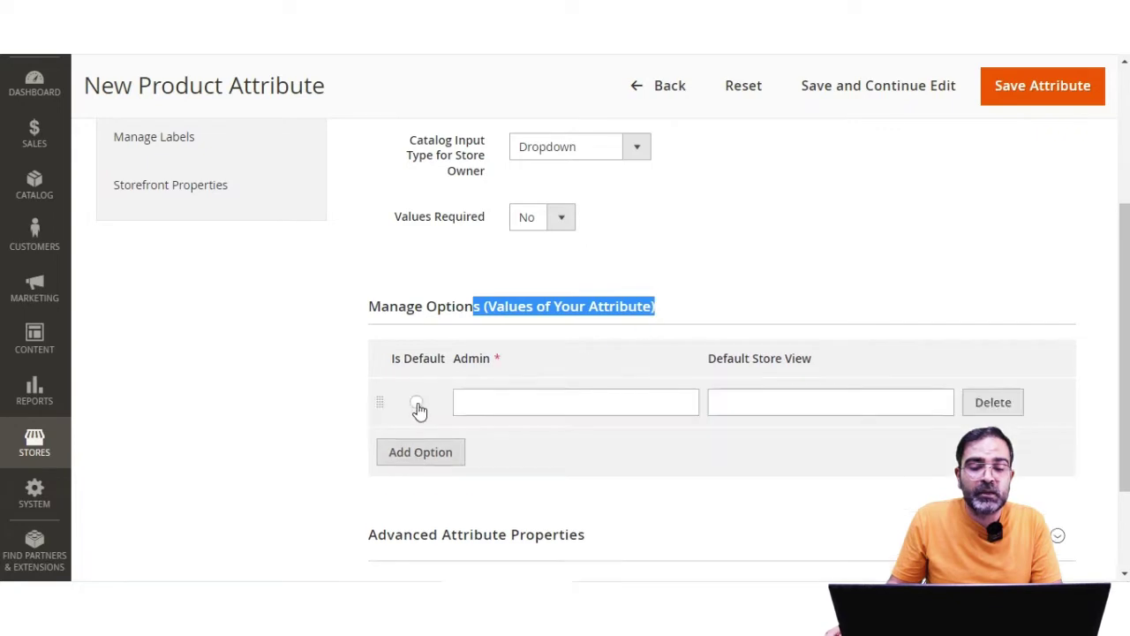
{"action": "left_click", "coordinate": [503, 406]}
{"action": "type", "text": "Re"}
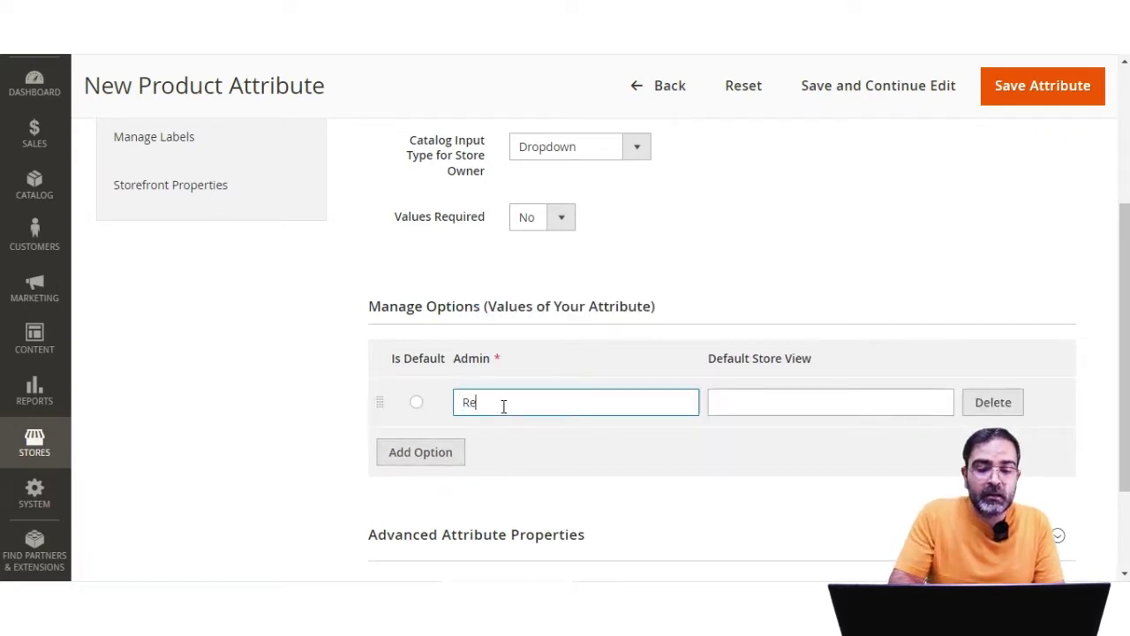
{"action": "type", "text": "d"}
{"action": "left_click", "coordinate": [735, 400]}
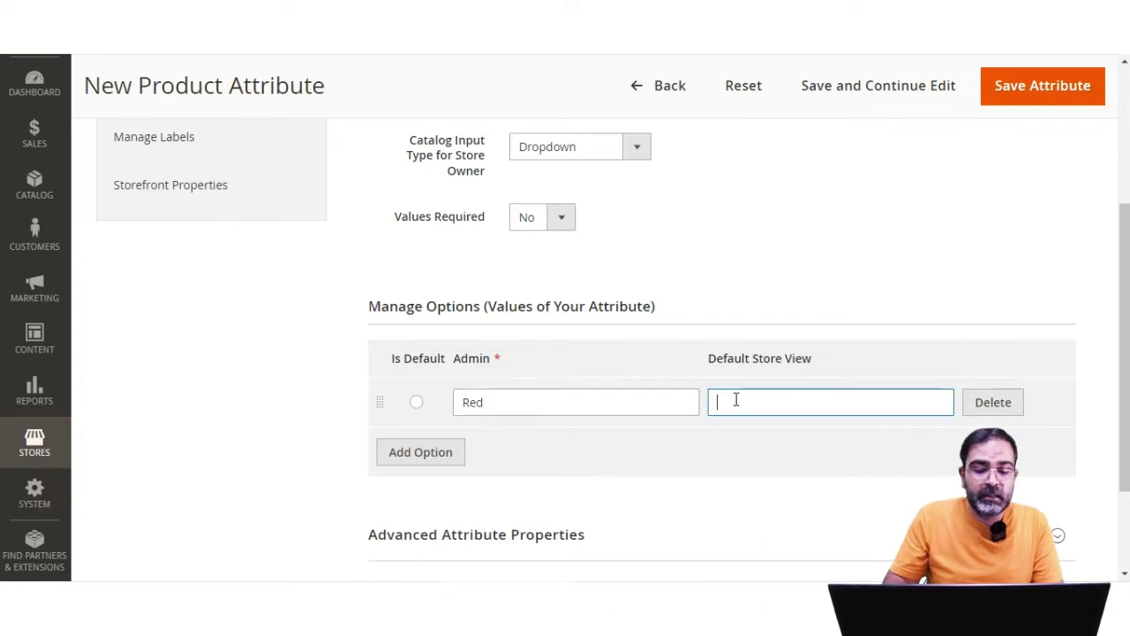
{"action": "type", "text": "Red"}
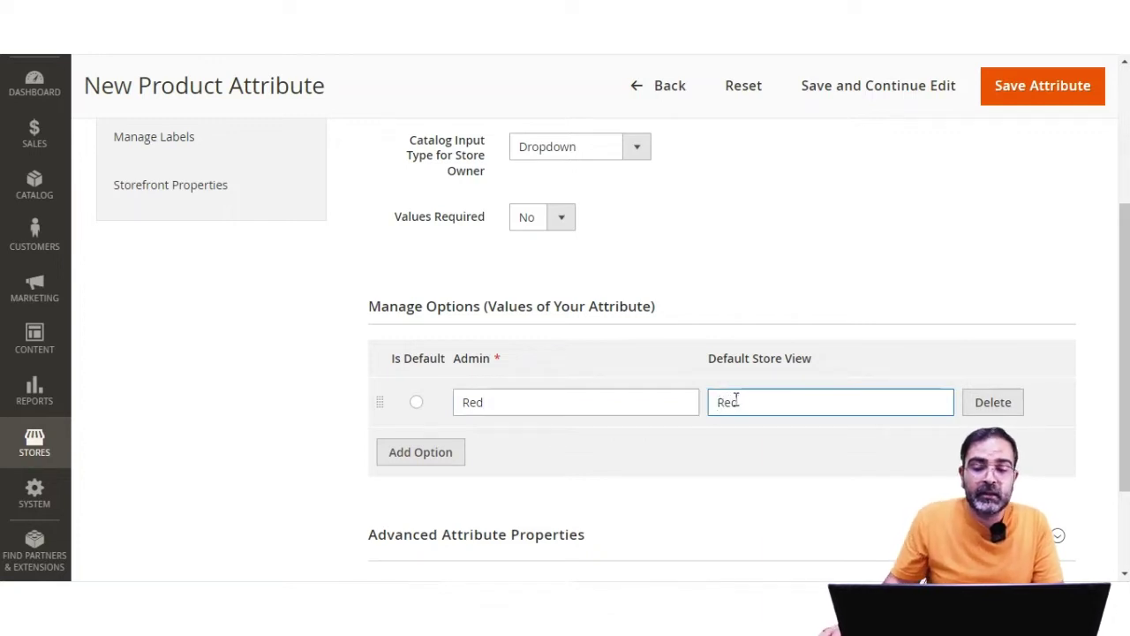
Add a second attribute option named Green for both Admin and Default Store View
{"action": "left_click", "coordinate": [422, 458]}
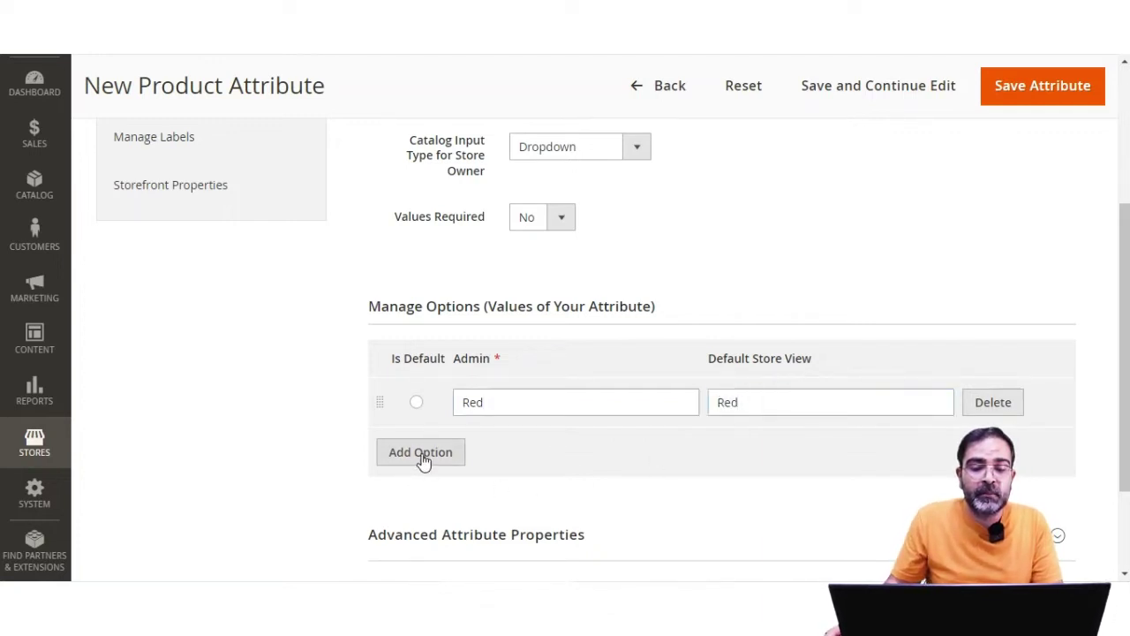
{"action": "left_click", "coordinate": [521, 461]}
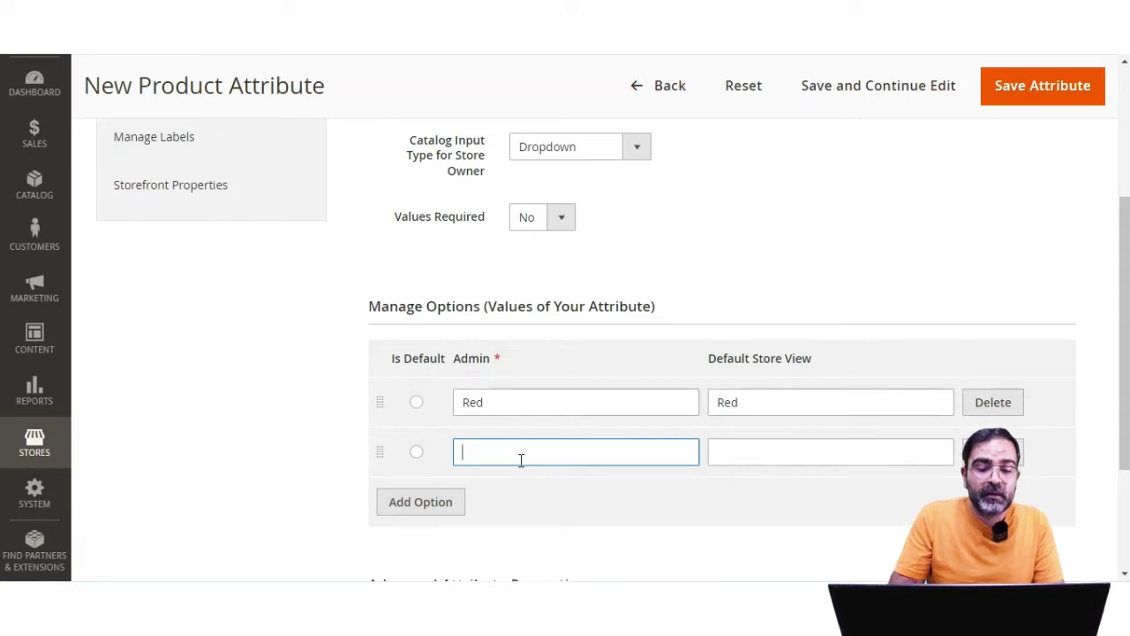
{"action": "type", "text": "Gr"}
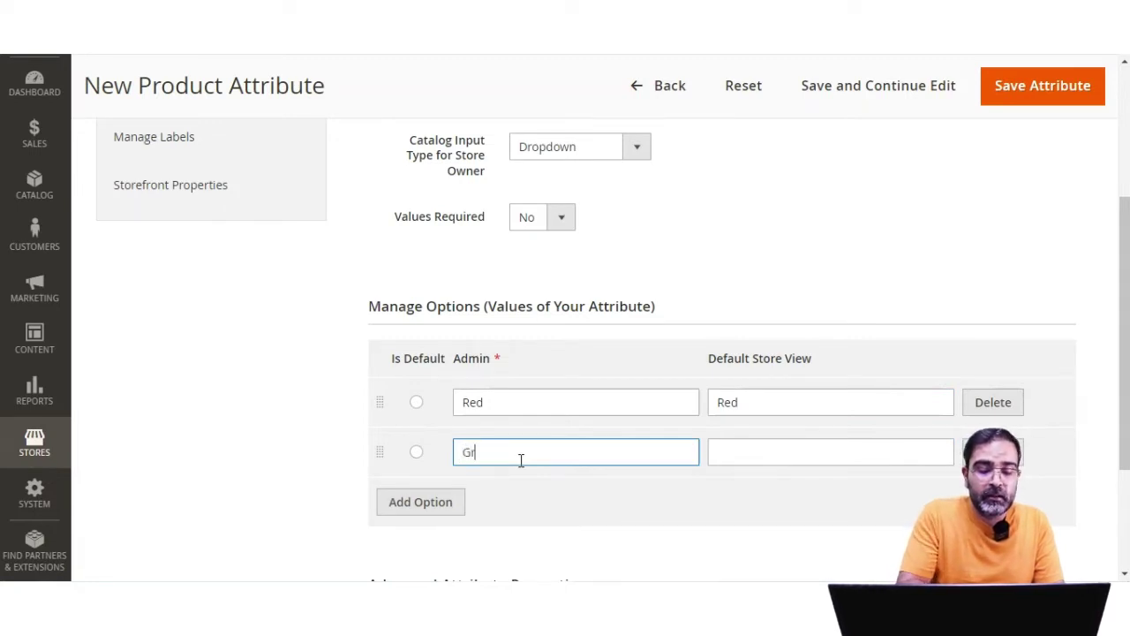
{"action": "type", "text": "een"}
{"action": "key", "text": "Tab"}
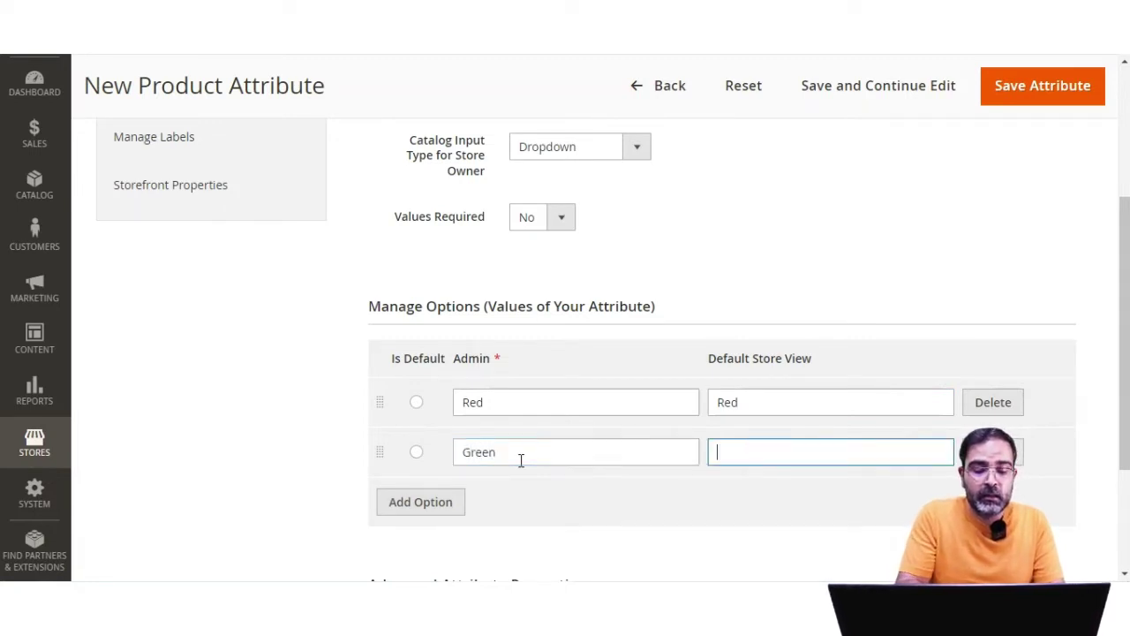
{"action": "type", "text": "Green"}
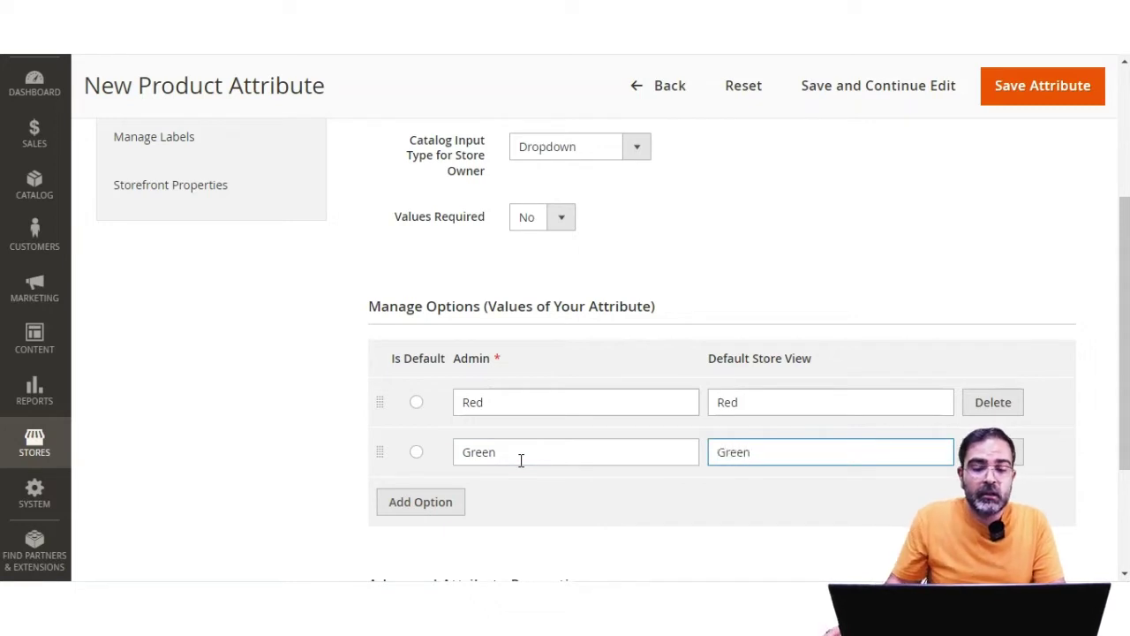
Add a third attribute option named Blue for both Admin and Default Store View
{"action": "left_click", "coordinate": [446, 502]}
{"action": "left_click", "coordinate": [499, 502]}
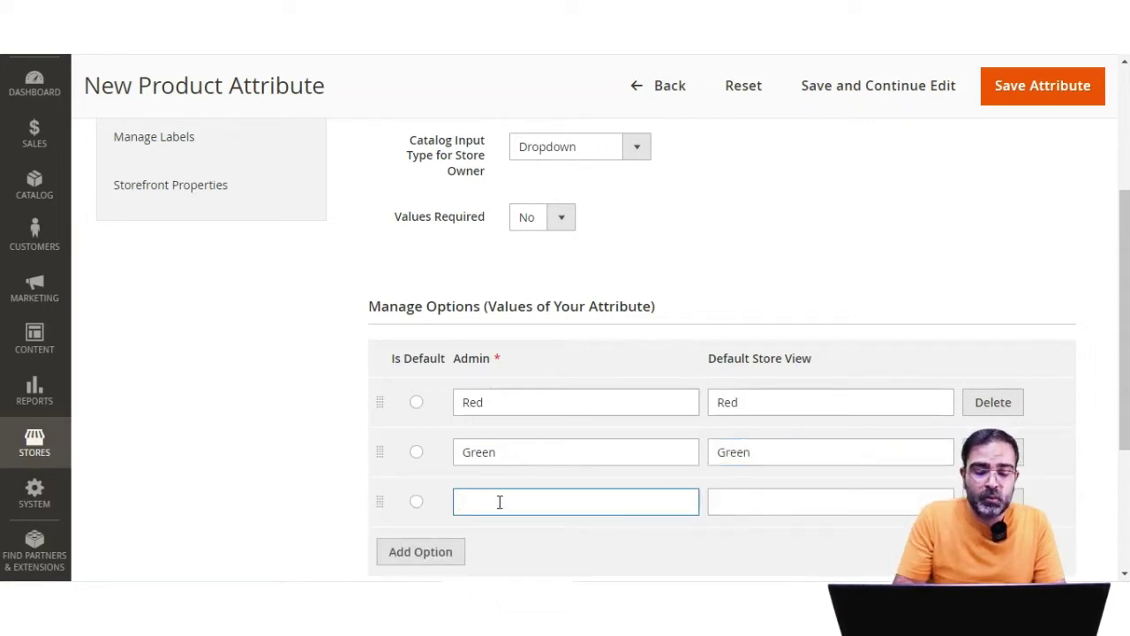
{"action": "type", "text": "Blue"}
{"action": "key", "text": "Tab"}
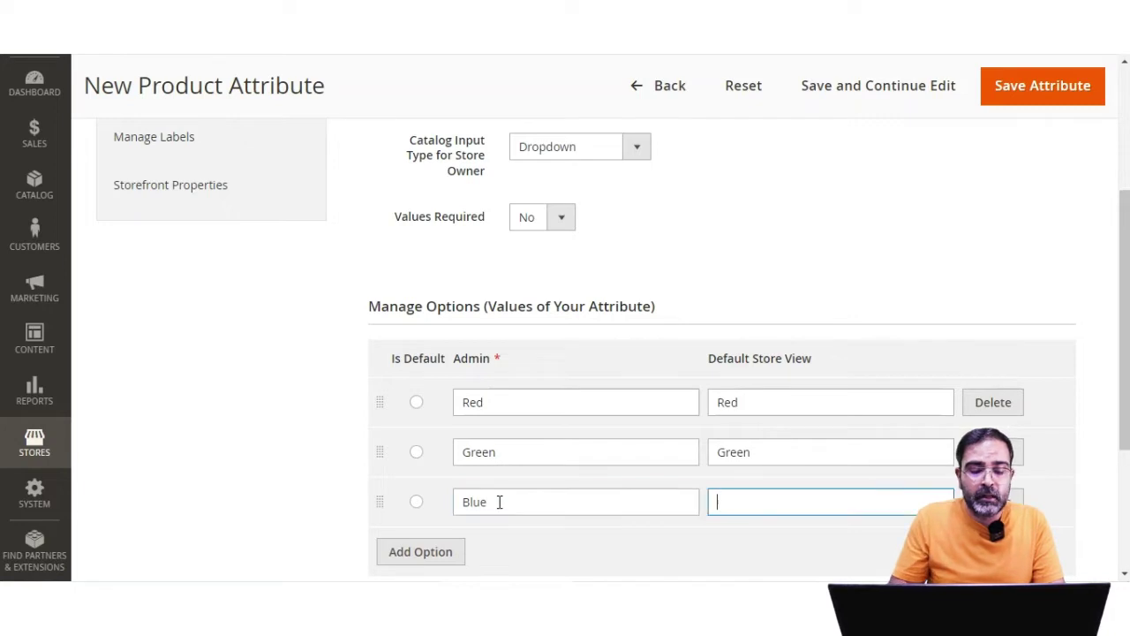
{"action": "type", "text": "Blue"}
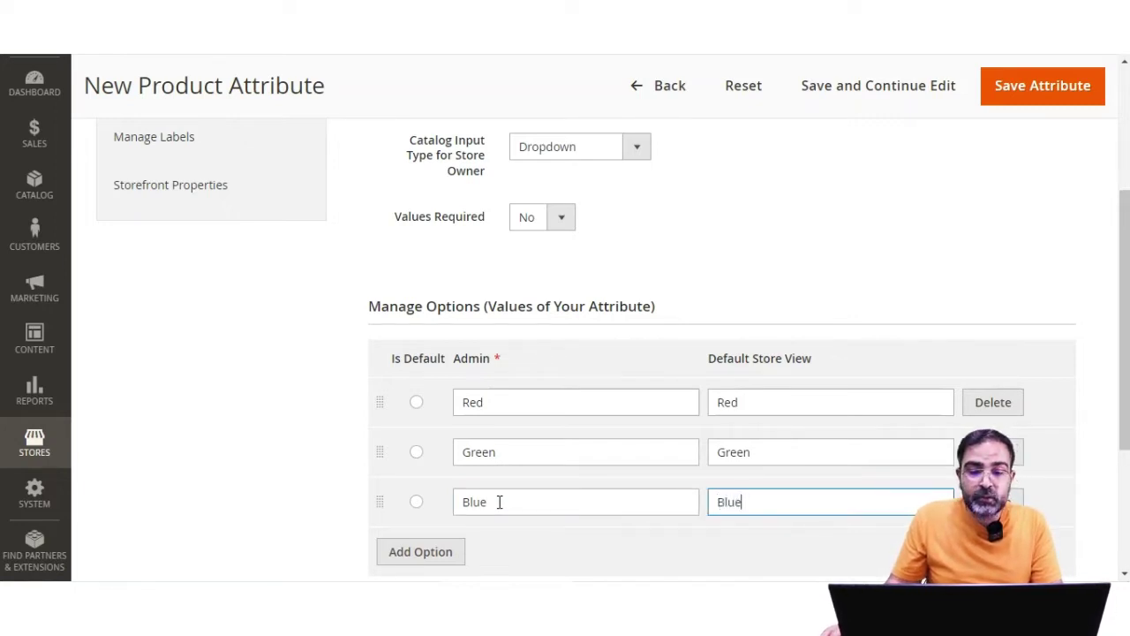
{"action": "scroll", "coordinate": [624, 399], "scroll_direction": "down", "scroll_amount": 3}
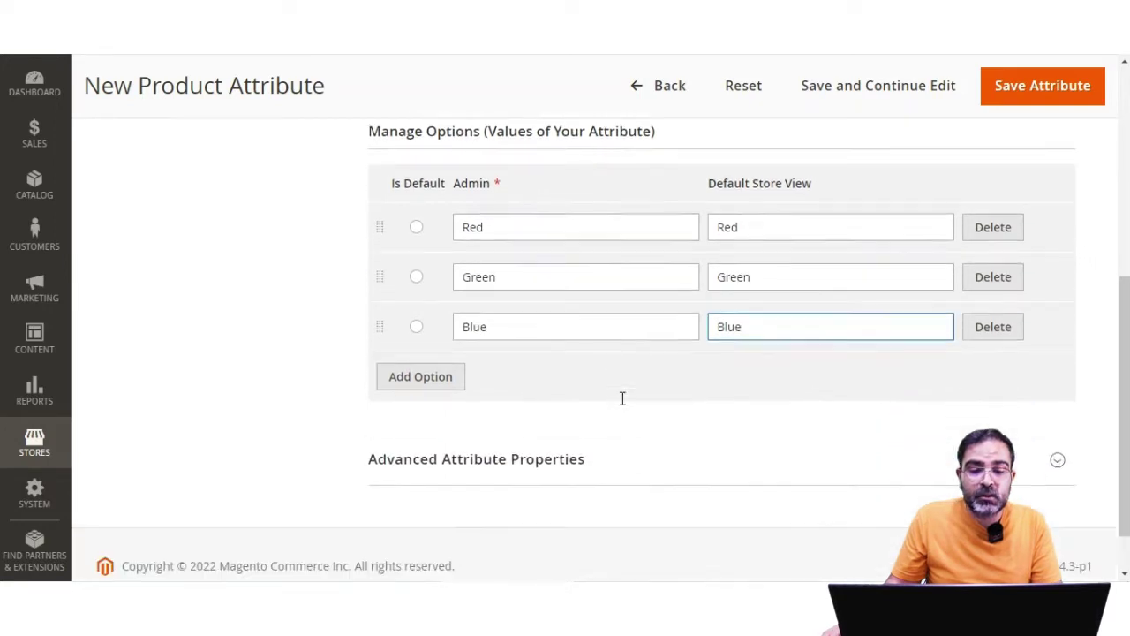
{"action": "scroll", "coordinate": [519, 375], "scroll_direction": "up", "scroll_amount": 5}
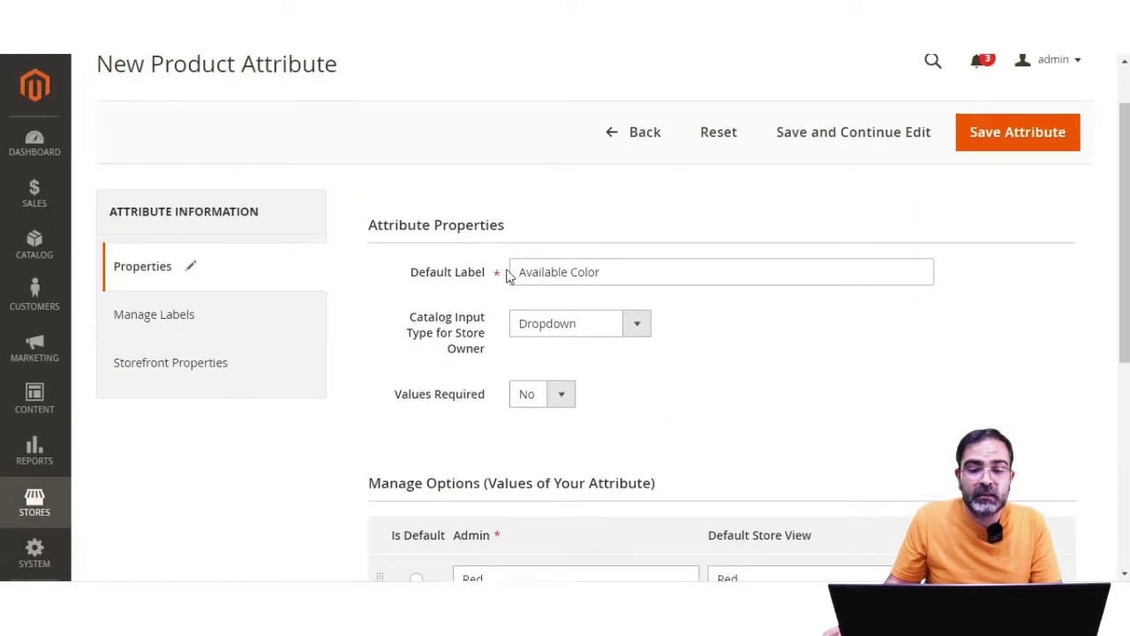
{"action": "left_click_drag", "start_coordinate": [608, 272], "coordinate": [512, 272]}
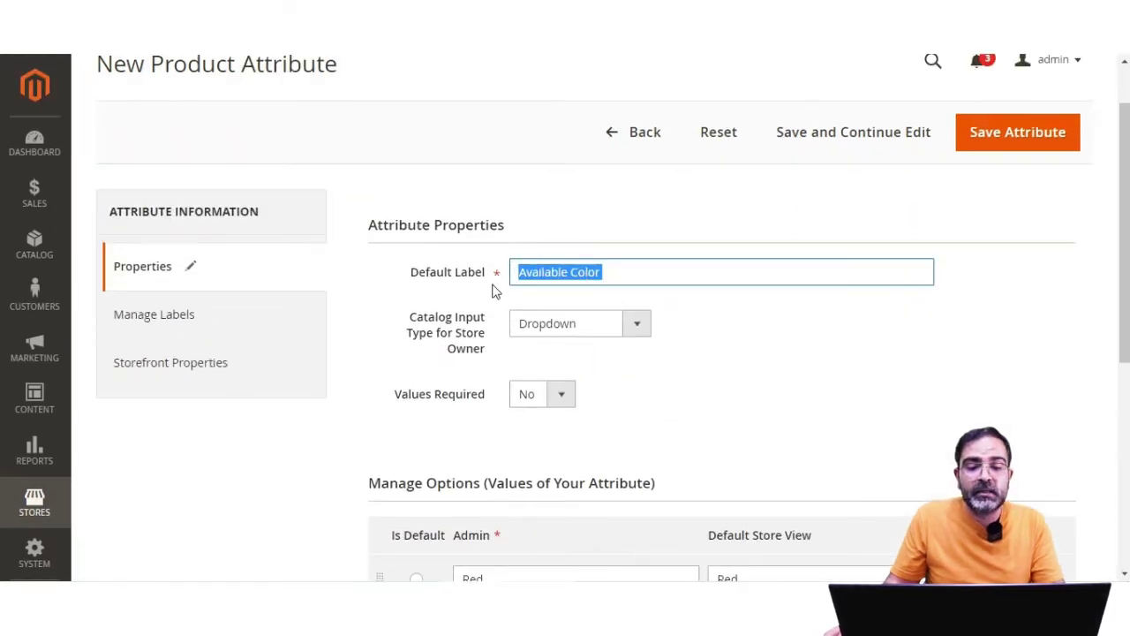
Review the attribute's default label, catalog input type, Values Required setting and its Red, Green and Blue options
{"action": "left_click", "coordinate": [609, 272]}
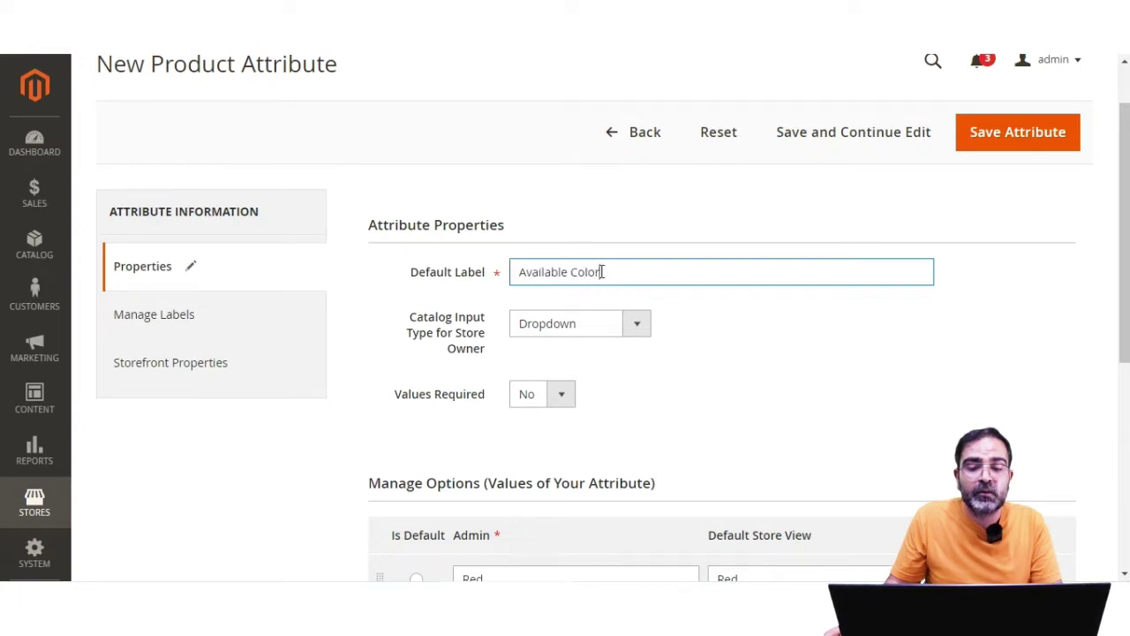
{"action": "left_click_drag", "start_coordinate": [604, 272], "coordinate": [517, 276]}
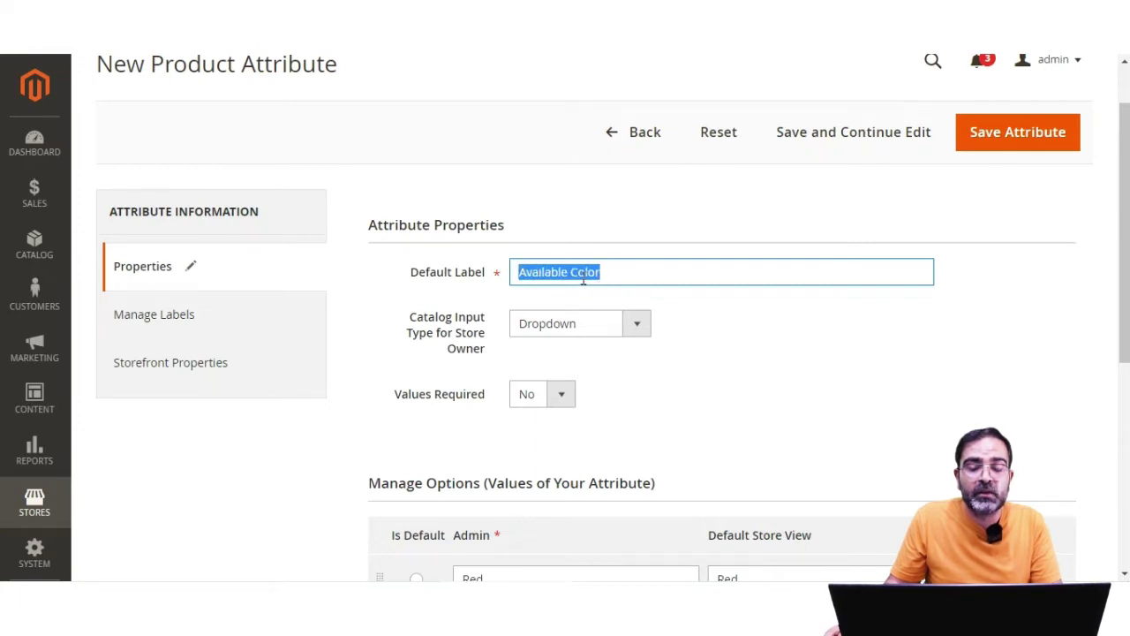
{"action": "scroll", "coordinate": [579, 287], "scroll_direction": "down", "scroll_amount": 1}
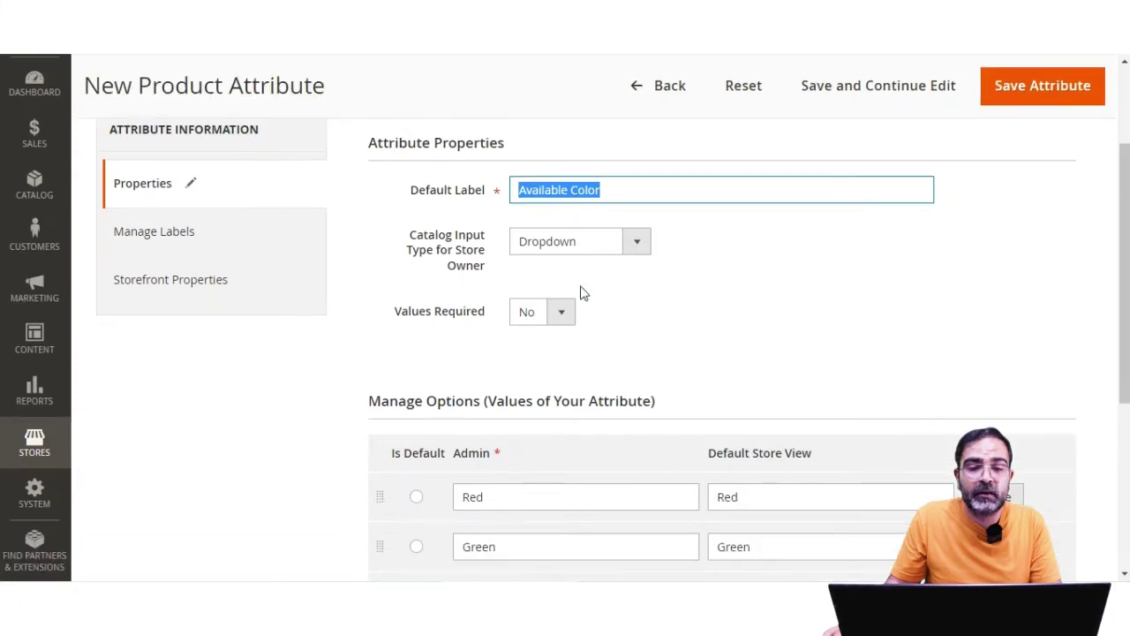
{"action": "scroll", "coordinate": [580, 309], "scroll_direction": "down", "scroll_amount": 4}
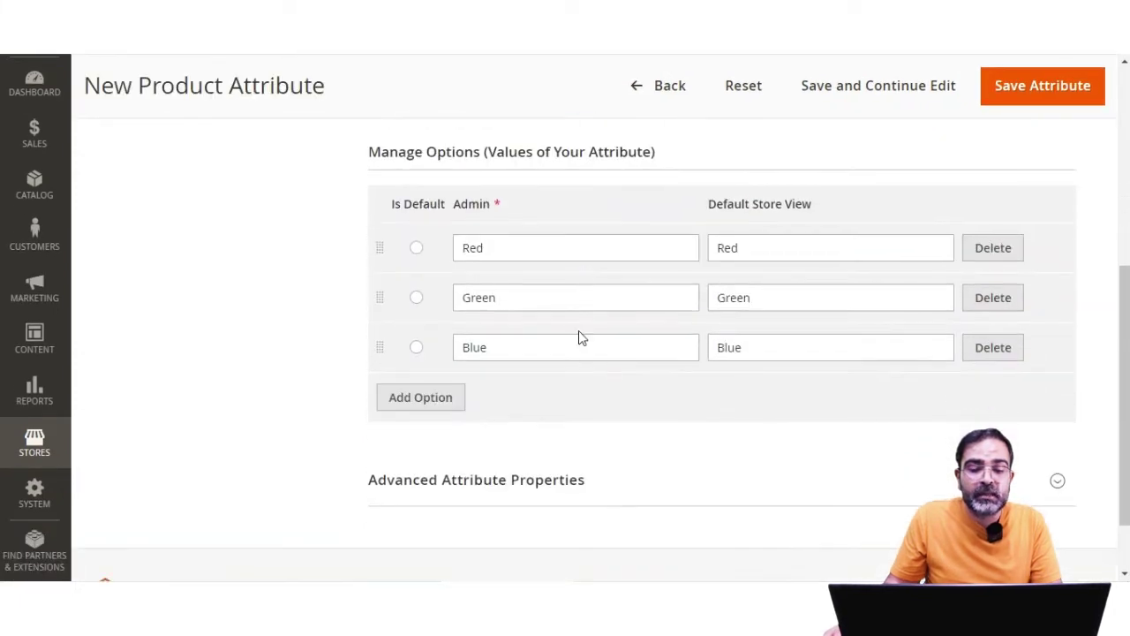
{"action": "scroll", "coordinate": [575, 383], "scroll_direction": "up", "scroll_amount": 4}
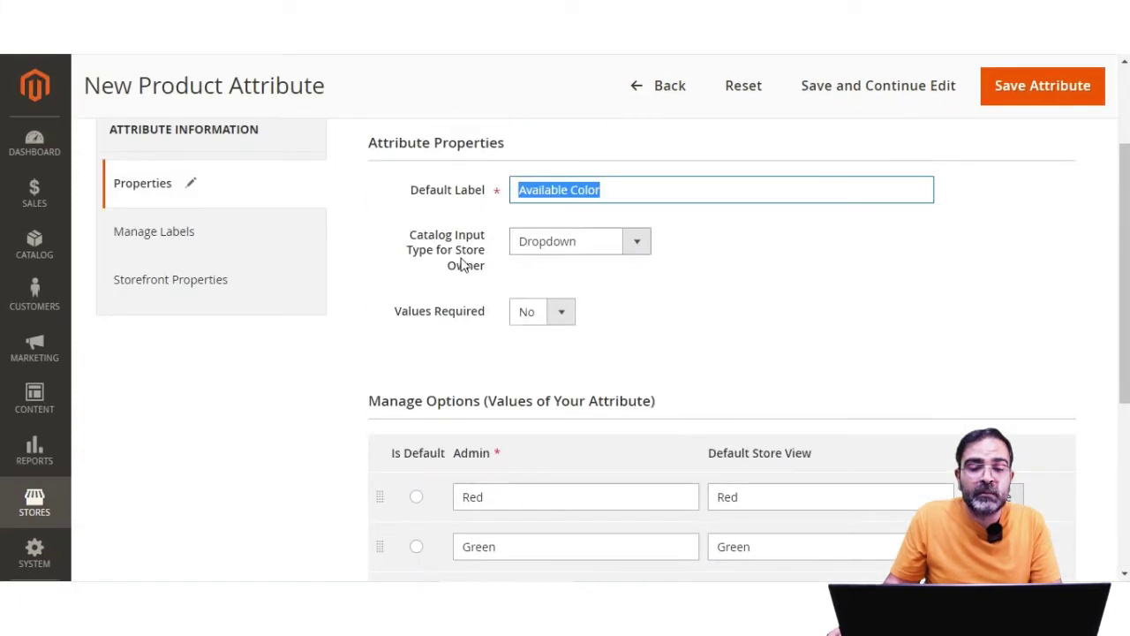
{"action": "left_click_drag", "start_coordinate": [425, 237], "coordinate": [476, 258]}
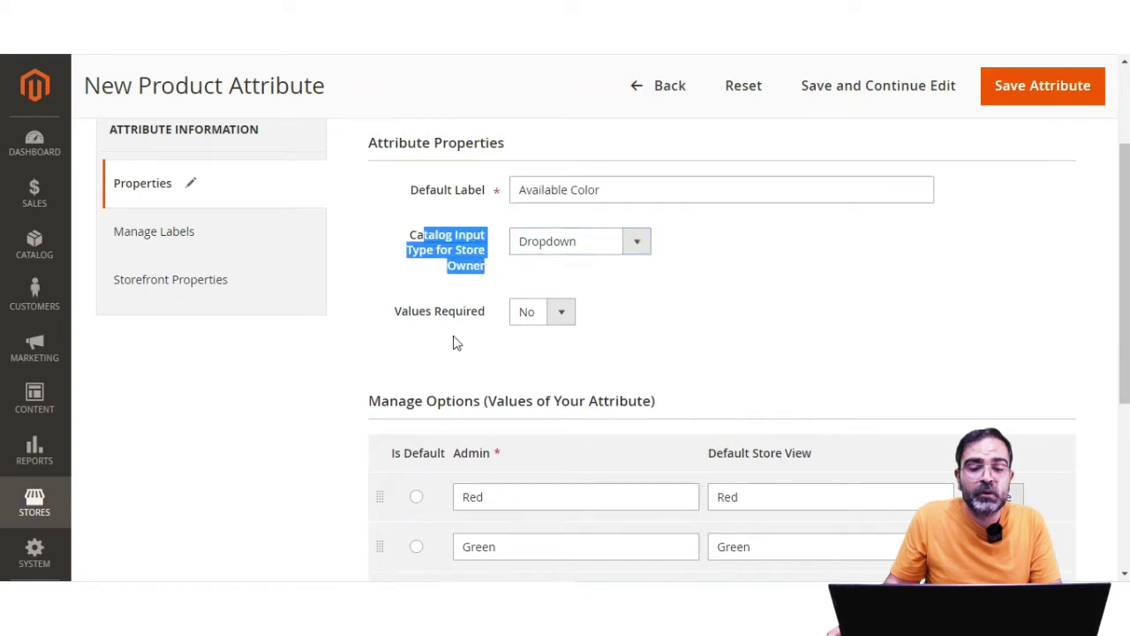
{"action": "left_click_drag", "start_coordinate": [409, 315], "coordinate": [486, 321]}
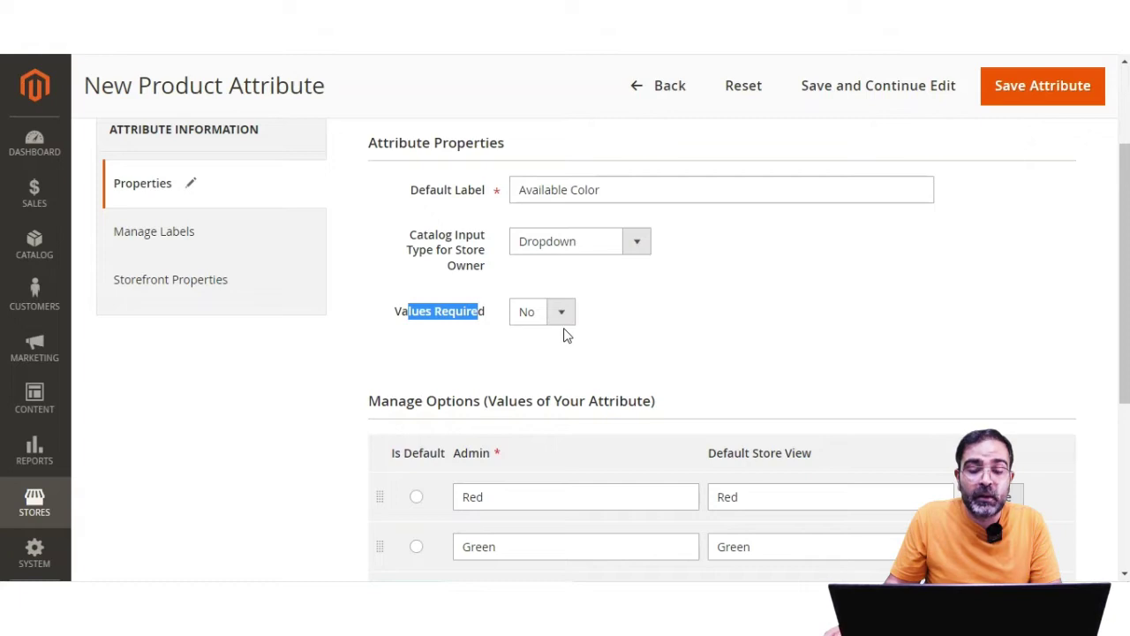
{"action": "scroll", "coordinate": [568, 328], "scroll_direction": "down", "scroll_amount": 2}
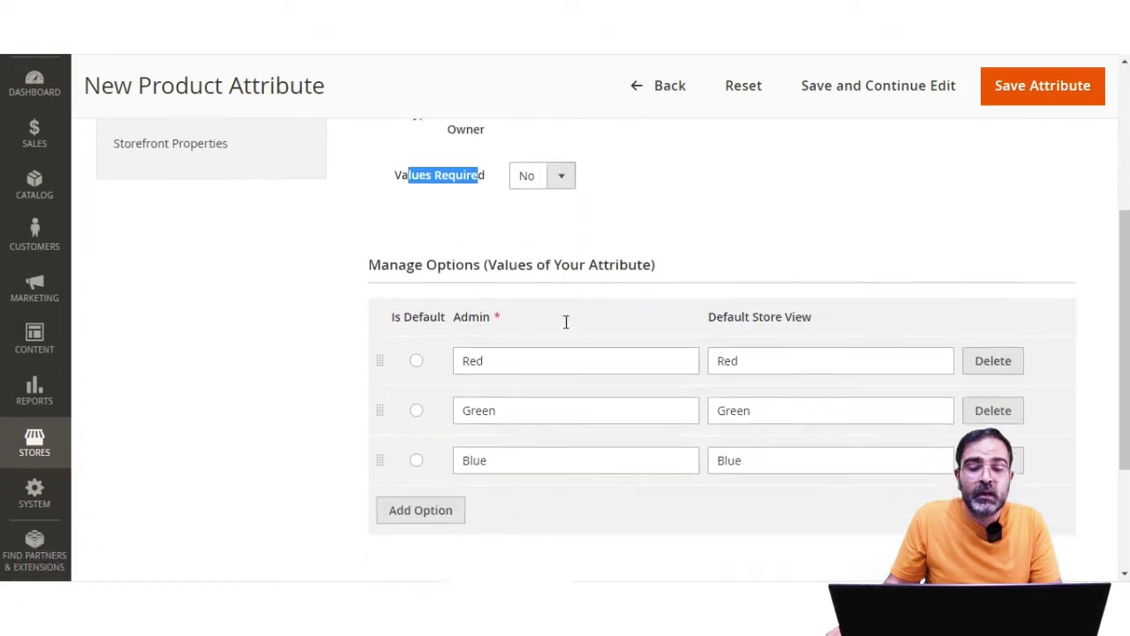
{"action": "left_click_drag", "start_coordinate": [378, 235], "coordinate": [657, 235]}
{"action": "scroll", "coordinate": [632, 261], "scroll_direction": "up", "scroll_amount": 3}
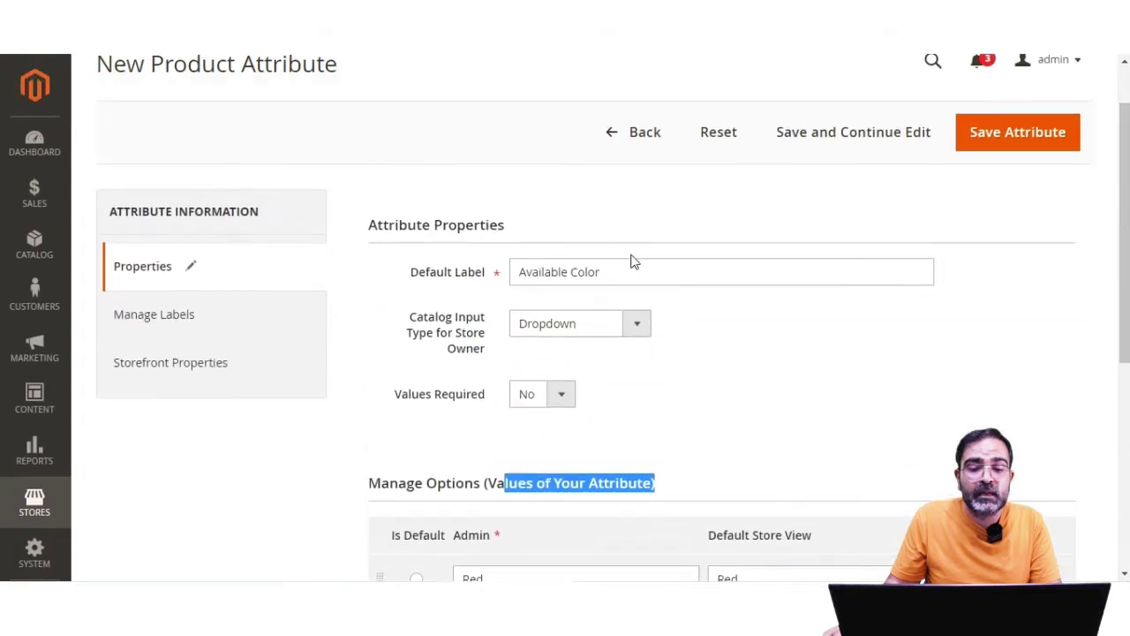
{"action": "left_click_drag", "start_coordinate": [613, 271], "coordinate": [492, 276]}
{"action": "scroll", "coordinate": [601, 296], "scroll_direction": "down", "scroll_amount": 4}
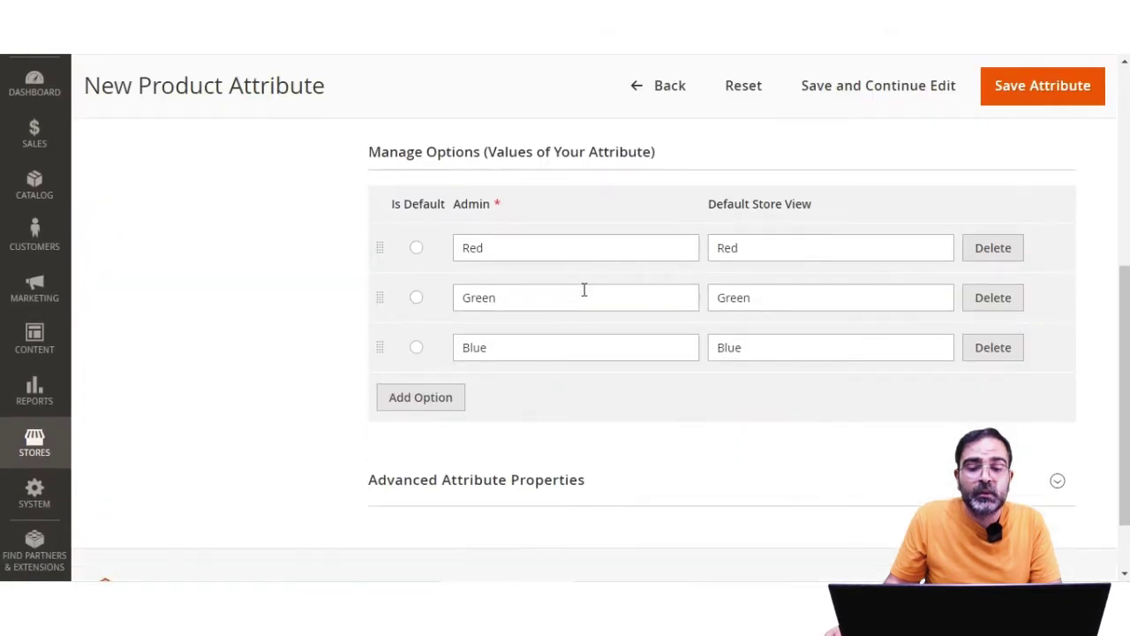
{"action": "left_click_drag", "start_coordinate": [496, 246], "coordinate": [460, 248]}
{"action": "left_click_drag", "start_coordinate": [502, 299], "coordinate": [439, 305]}
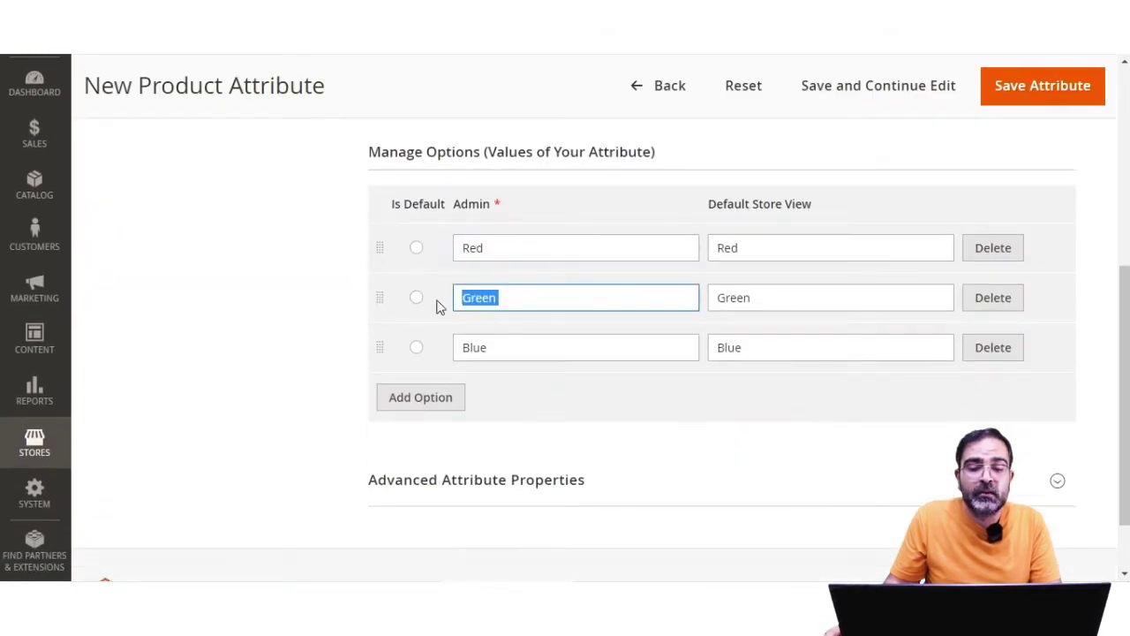
{"action": "left_click_drag", "start_coordinate": [489, 353], "coordinate": [441, 358]}
{"action": "scroll", "coordinate": [483, 348], "scroll_direction": "down", "scroll_amount": 2}
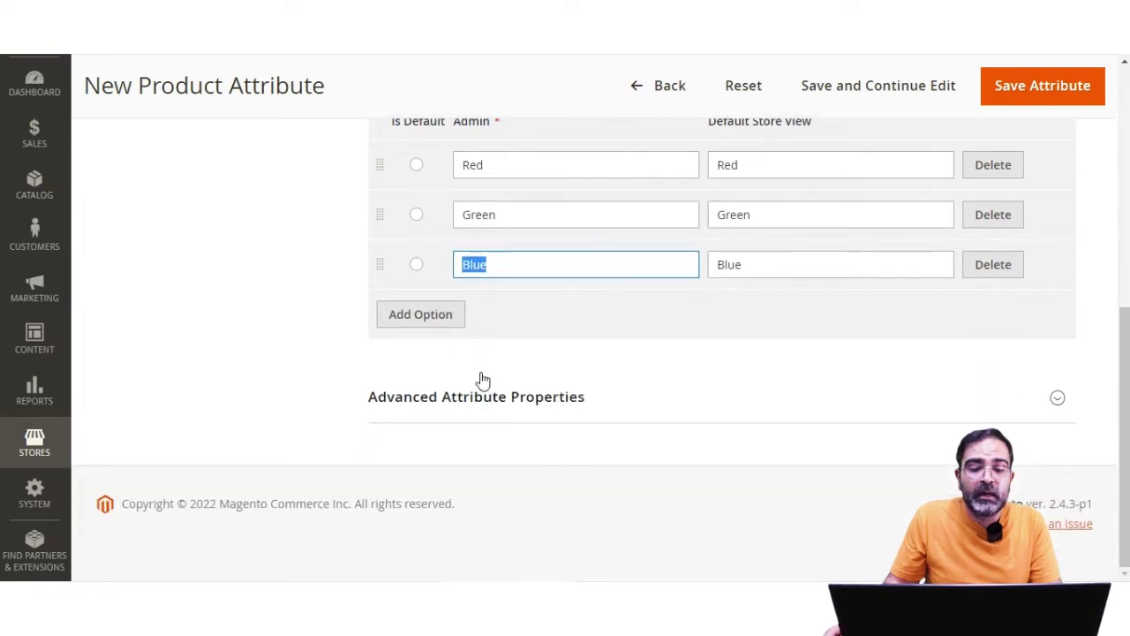
Expand the Advanced Attribute Properties and review the Scope, Unique Value, Add to Column Options and Use in Filter Options settings
{"action": "left_click", "coordinate": [488, 407]}
{"action": "scroll", "coordinate": [489, 398], "scroll_direction": "down", "scroll_amount": 5}
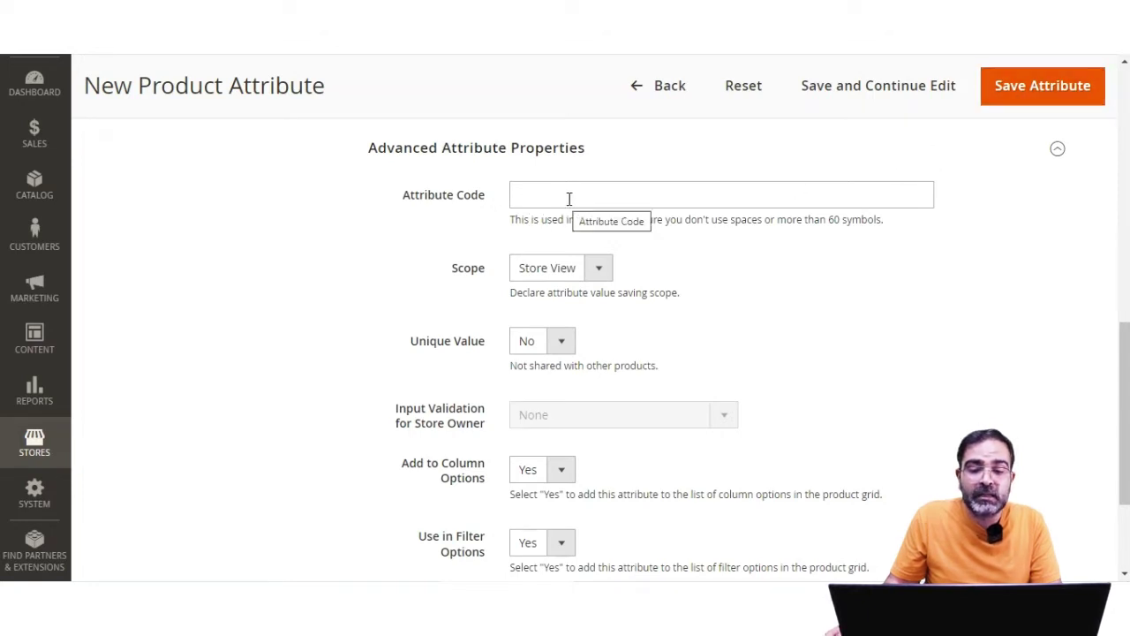
{"action": "left_click", "coordinate": [601, 270]}
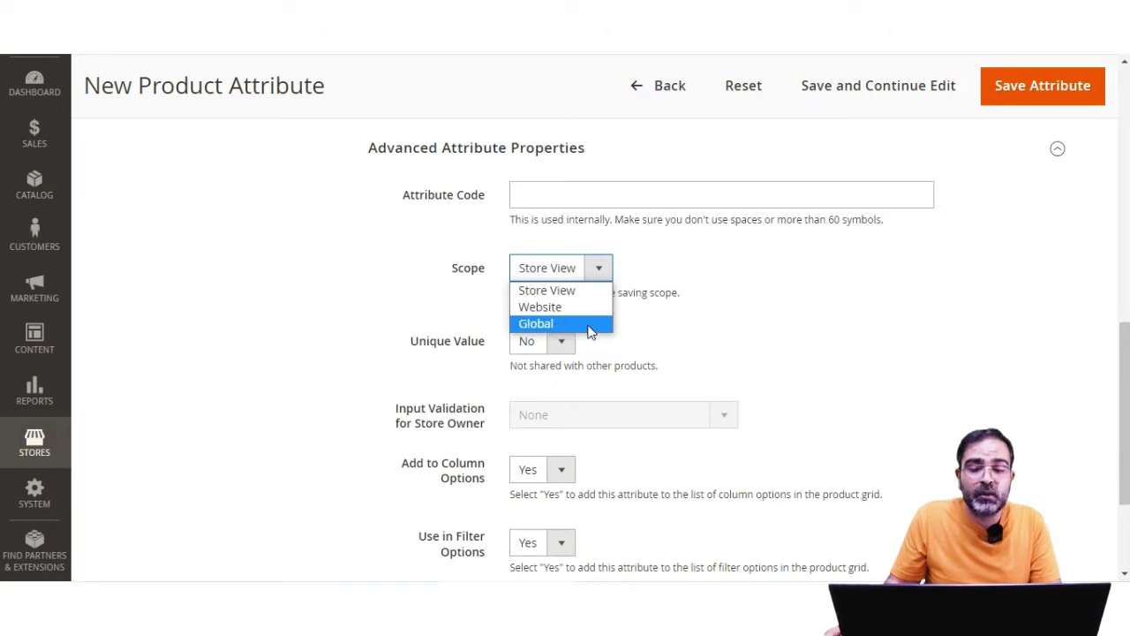
{"action": "left_click", "coordinate": [695, 316]}
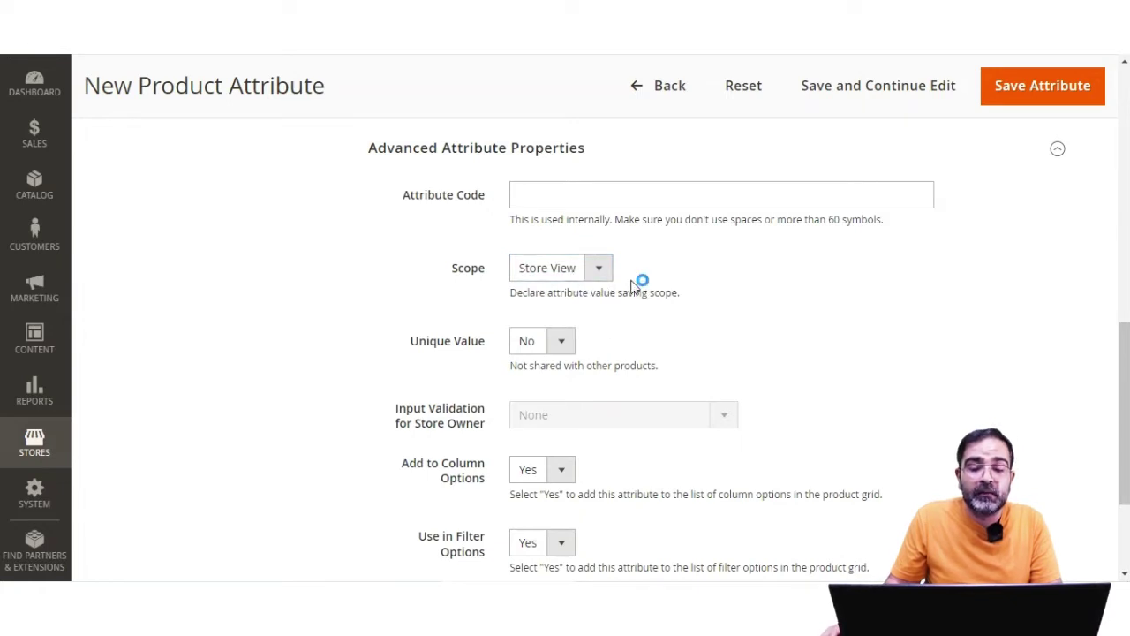
{"action": "scroll", "coordinate": [631, 287], "scroll_direction": "down", "scroll_amount": 1}
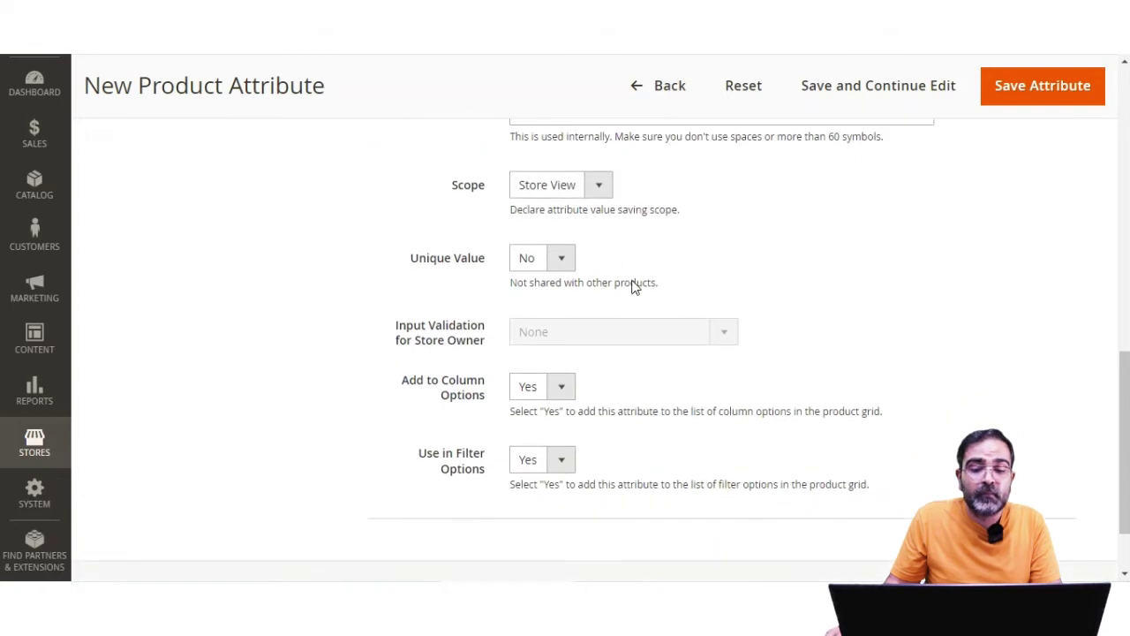
{"action": "left_click_drag", "start_coordinate": [420, 265], "coordinate": [521, 277]}
{"action": "left_click", "coordinate": [568, 269]}
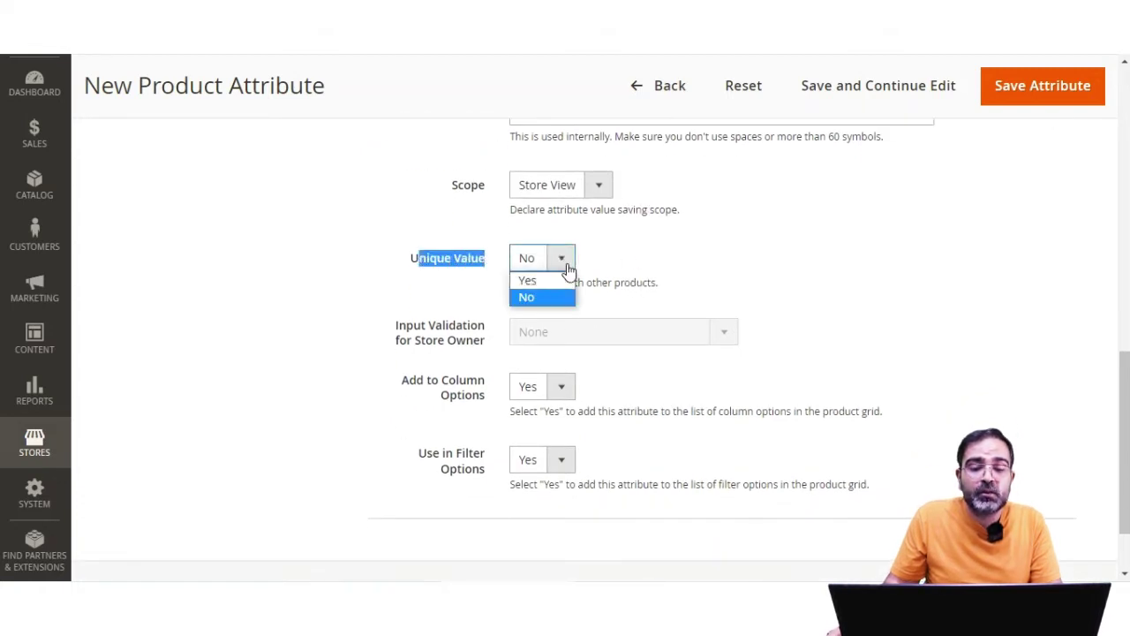
{"action": "left_click", "coordinate": [632, 268]}
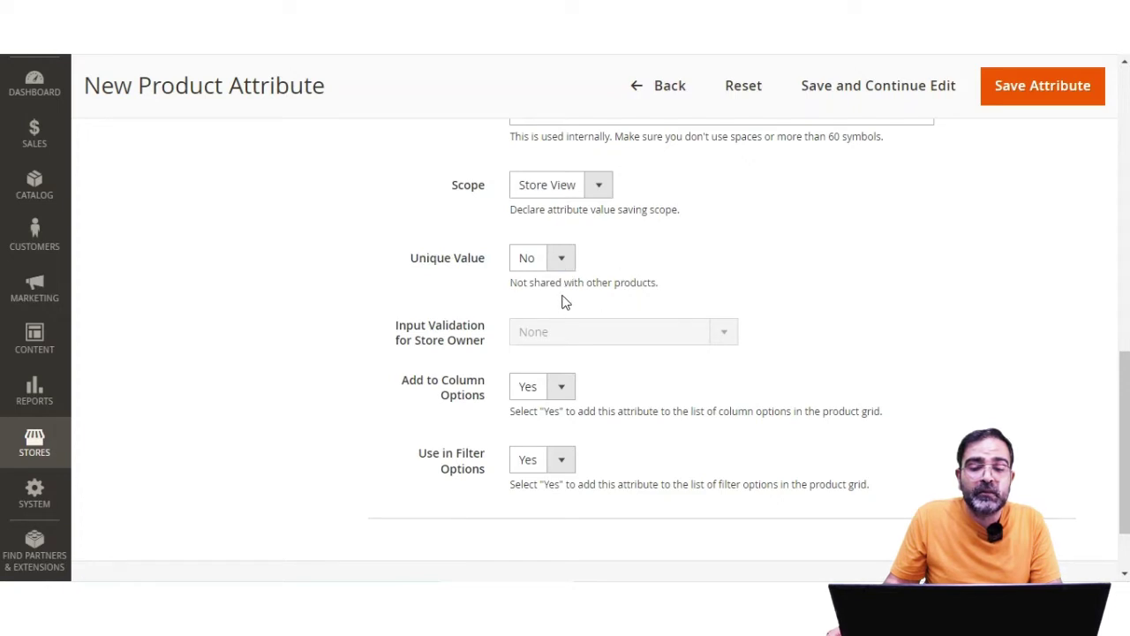
{"action": "scroll", "coordinate": [592, 306], "scroll_direction": "down", "scroll_amount": 1}
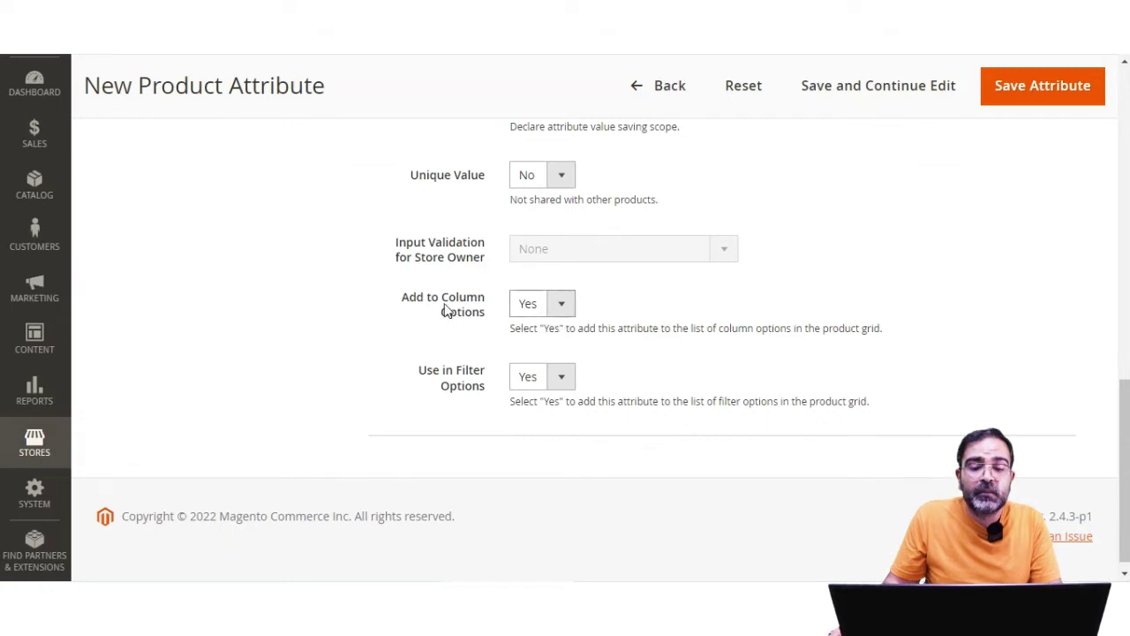
{"action": "left_click_drag", "start_coordinate": [417, 297], "coordinate": [491, 329]}
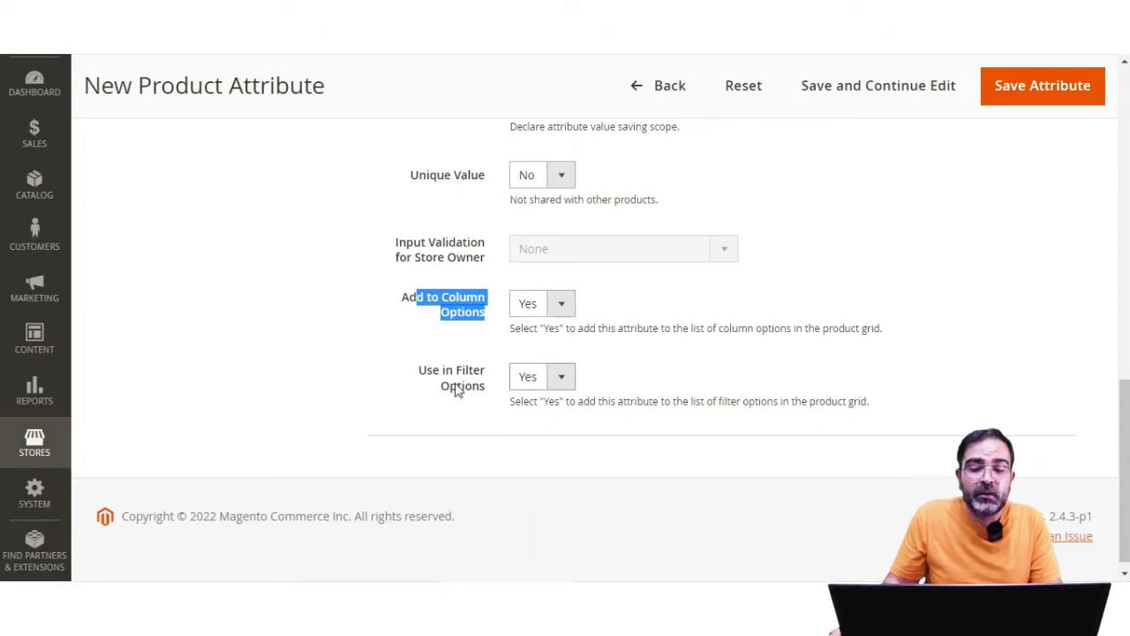
{"action": "left_click_drag", "start_coordinate": [432, 379], "coordinate": [560, 403]}
{"action": "left_click", "coordinate": [491, 408]}
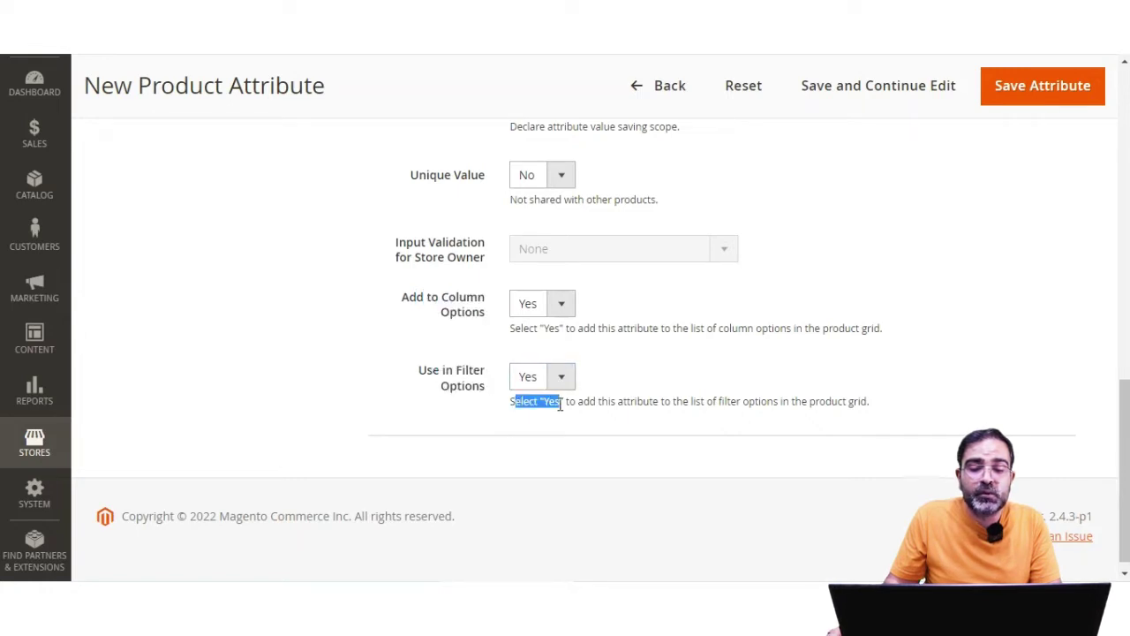
{"action": "left_click", "coordinate": [565, 427]}
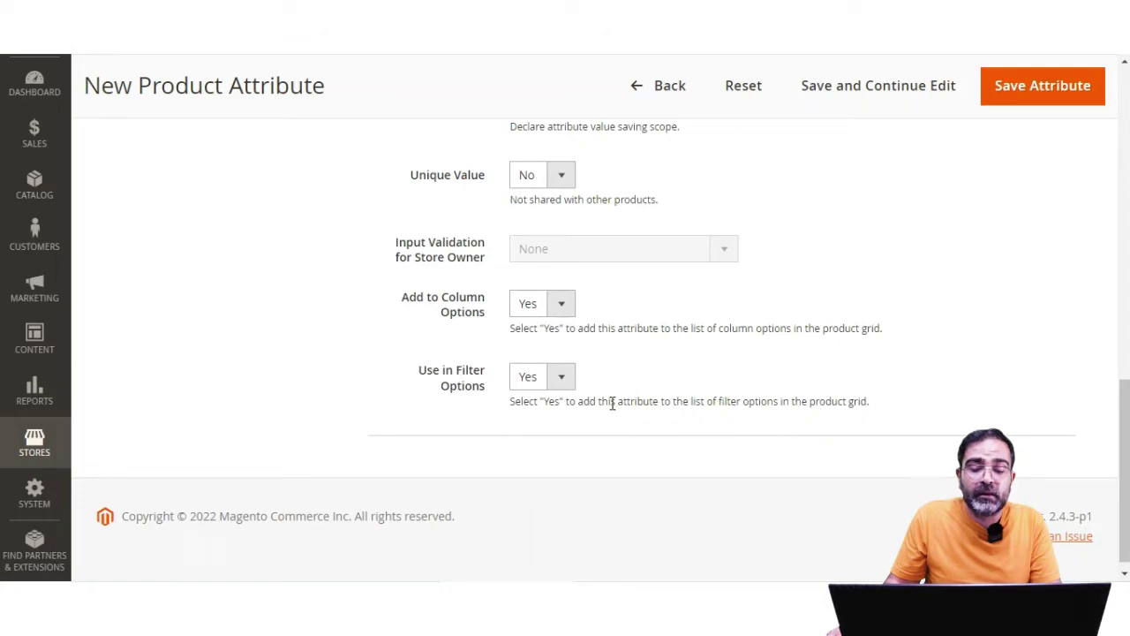
Set the attribute's Default Store View title to "Available colors" in the label settings
{"action": "scroll", "coordinate": [612, 404], "scroll_direction": "up", "scroll_amount": 15}
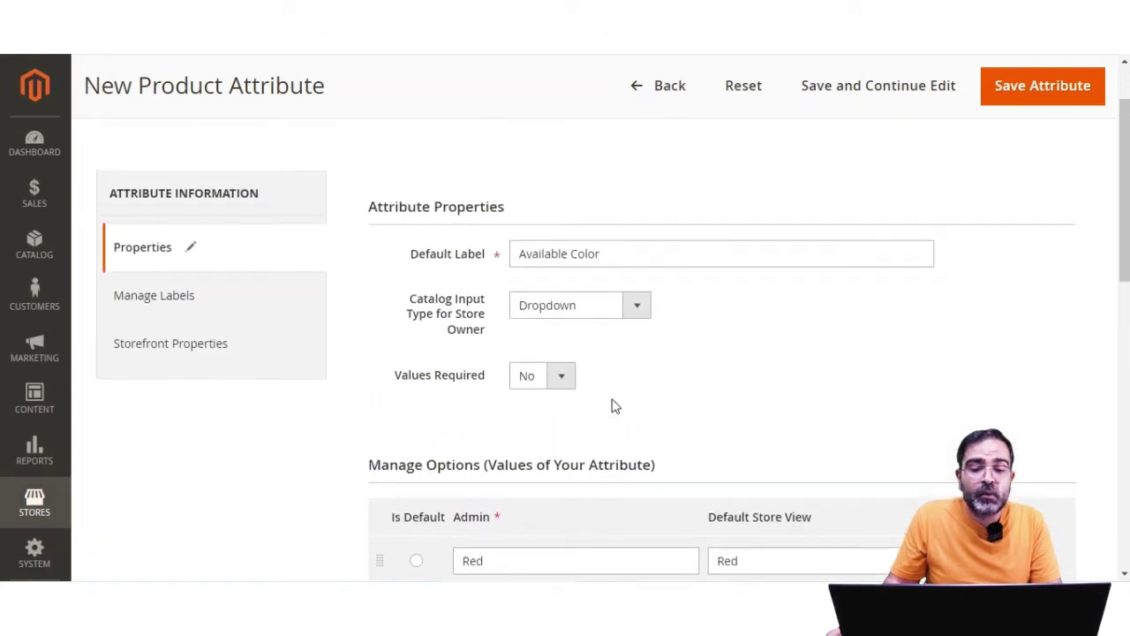
{"action": "scroll", "coordinate": [530, 388], "scroll_direction": "down", "scroll_amount": 2}
{"action": "left_click", "coordinate": [238, 221]}
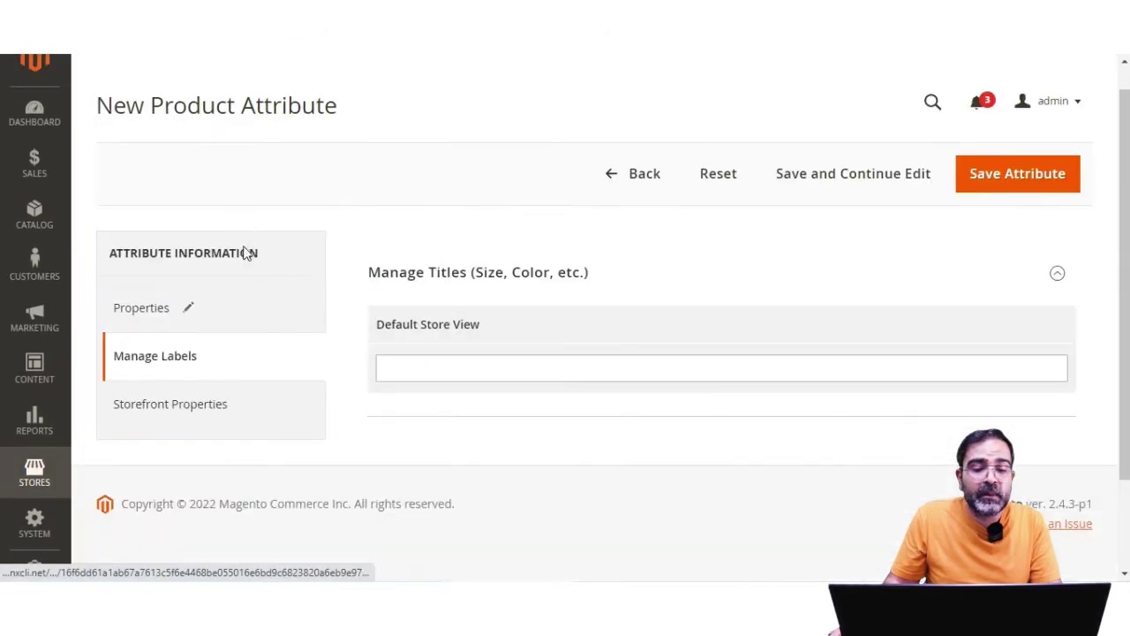
{"action": "left_click", "coordinate": [451, 378]}
{"action": "type", "text": "A"}
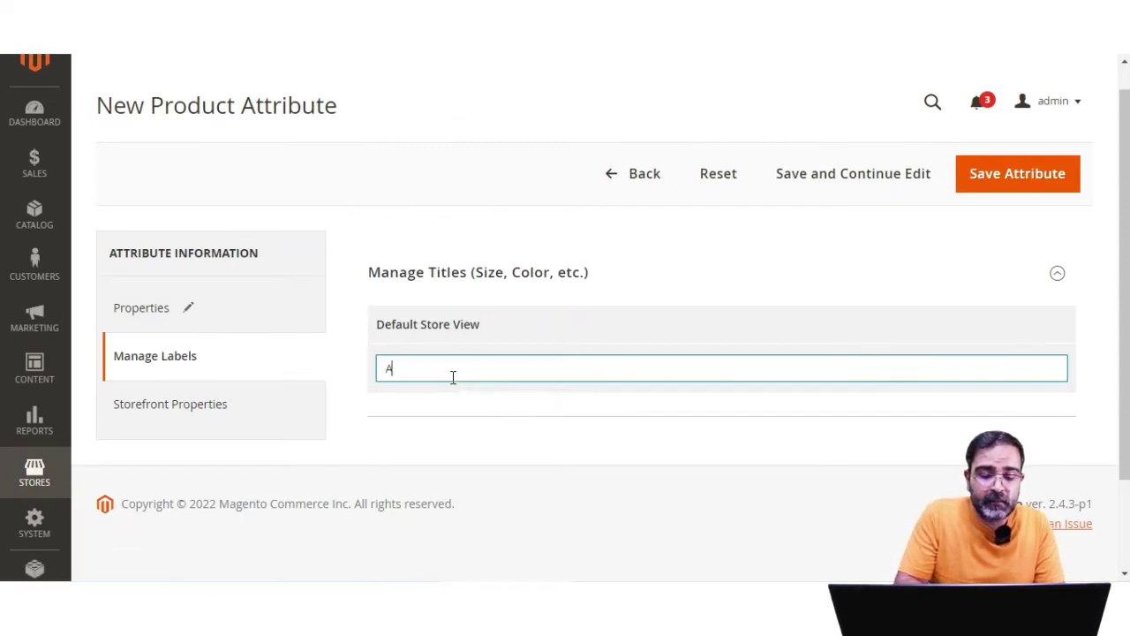
{"action": "type", "text": "vailable co"}
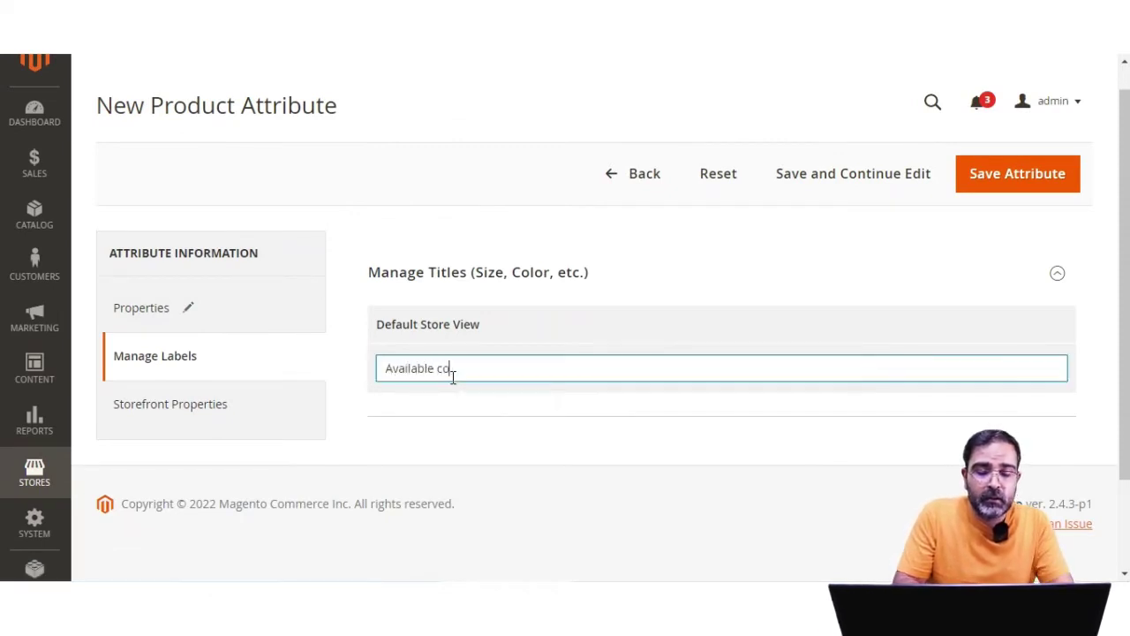
{"action": "type", "text": "lors"}
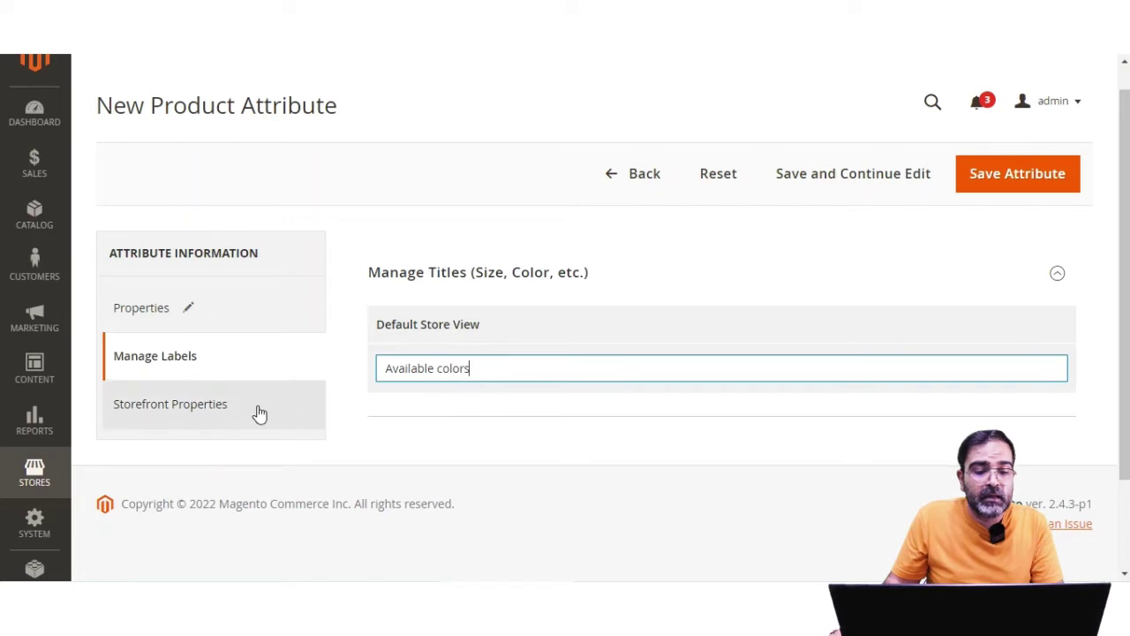
In the attribute's storefront properties, set both Comparable on Storefront and Use in Search to Yes
{"action": "left_click", "coordinate": [259, 413]}
{"action": "scroll", "coordinate": [398, 396], "scroll_direction": "down", "scroll_amount": 1}
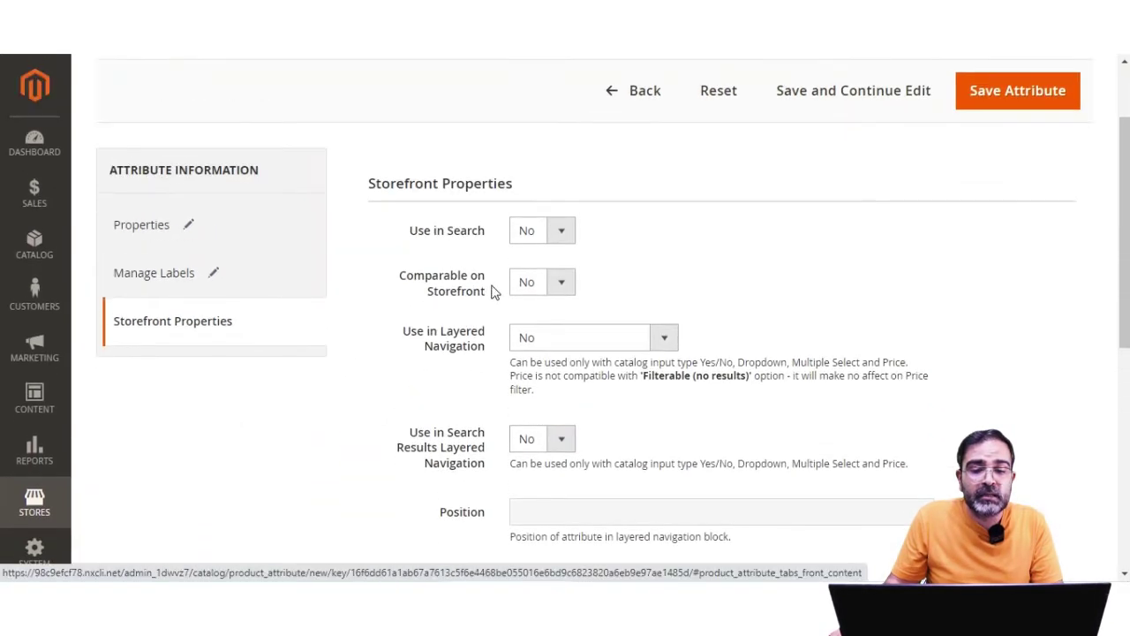
{"action": "left_click_drag", "start_coordinate": [424, 242], "coordinate": [482, 234]}
{"action": "left_click", "coordinate": [558, 236]}
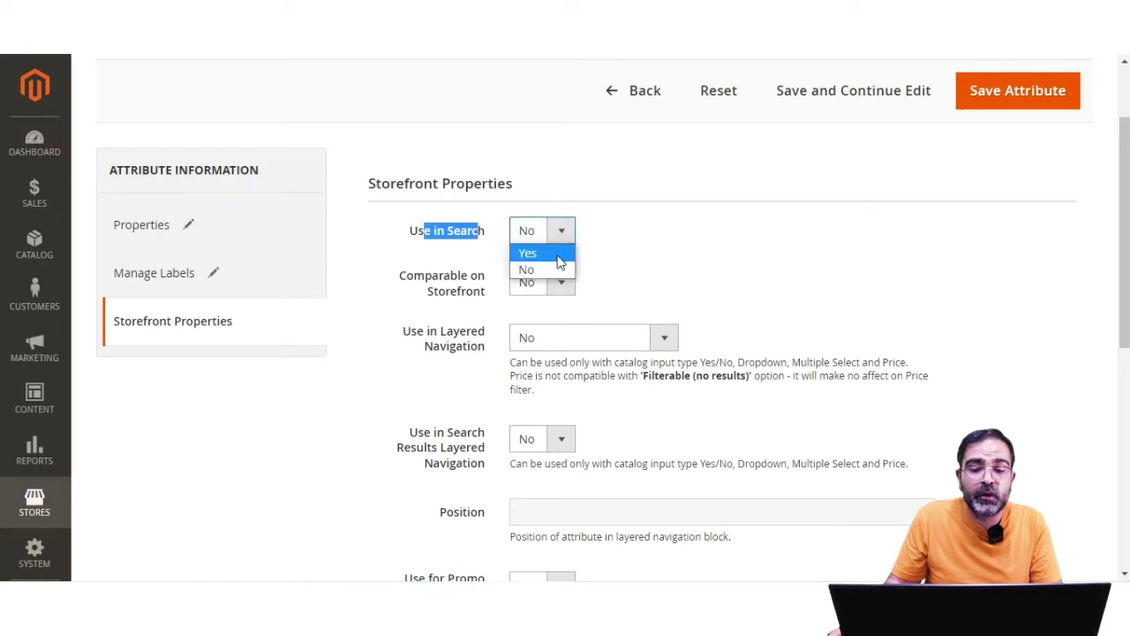
{"action": "left_click", "coordinate": [663, 243]}
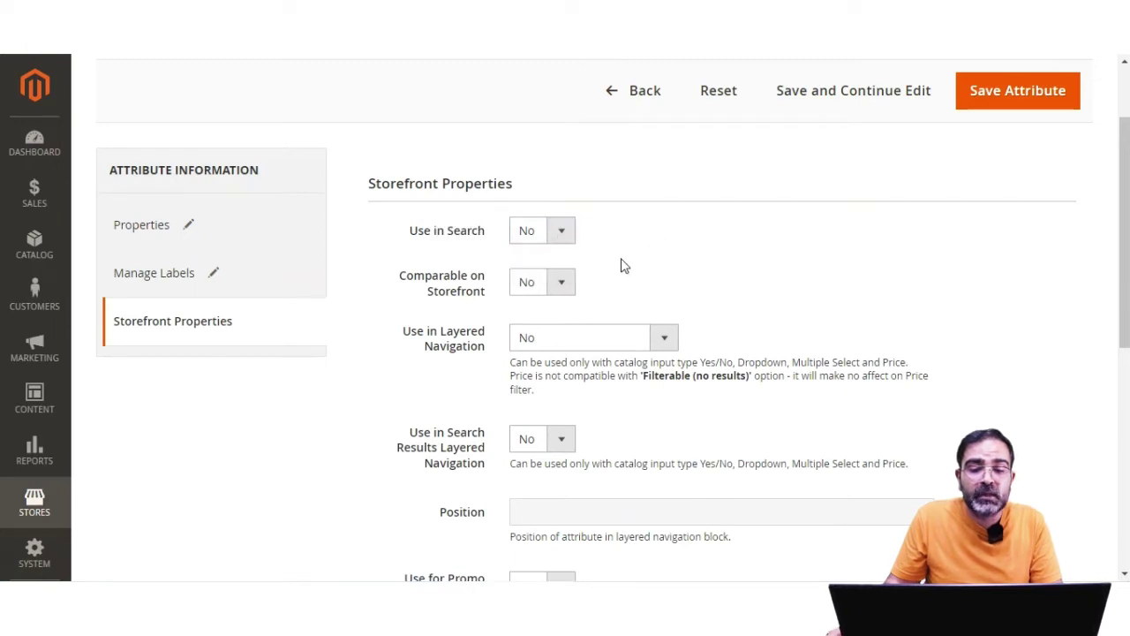
{"action": "scroll", "coordinate": [620, 265], "scroll_direction": "down", "scroll_amount": 2}
{"action": "left_click_drag", "start_coordinate": [415, 194], "coordinate": [483, 207]}
{"action": "left_click", "coordinate": [492, 231]}
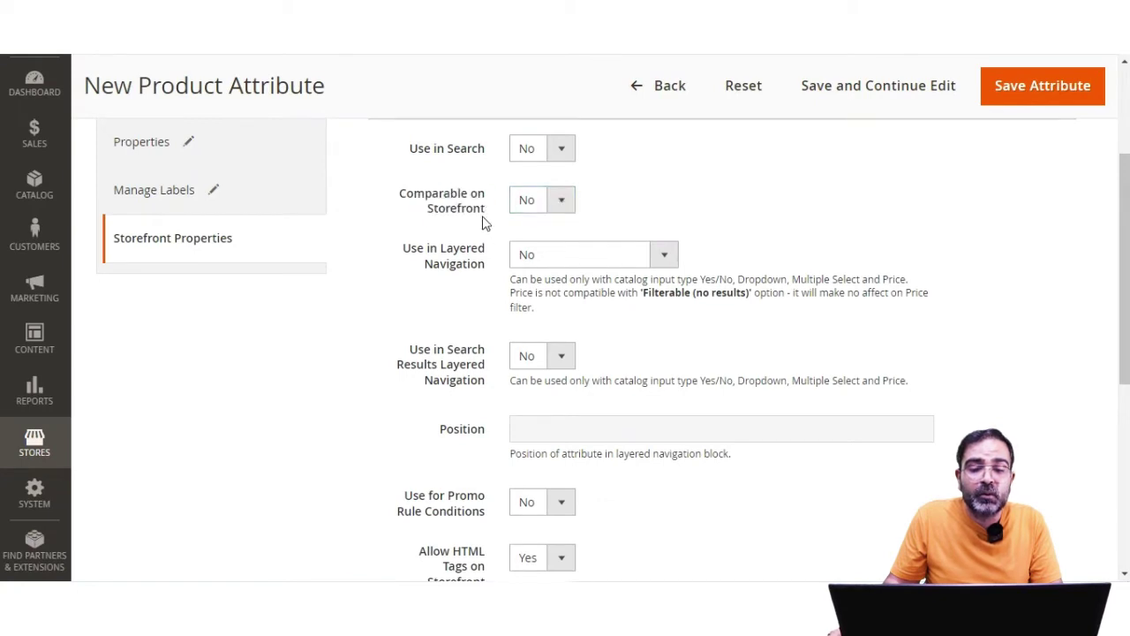
{"action": "left_click", "coordinate": [565, 206]}
{"action": "left_click", "coordinate": [557, 222]}
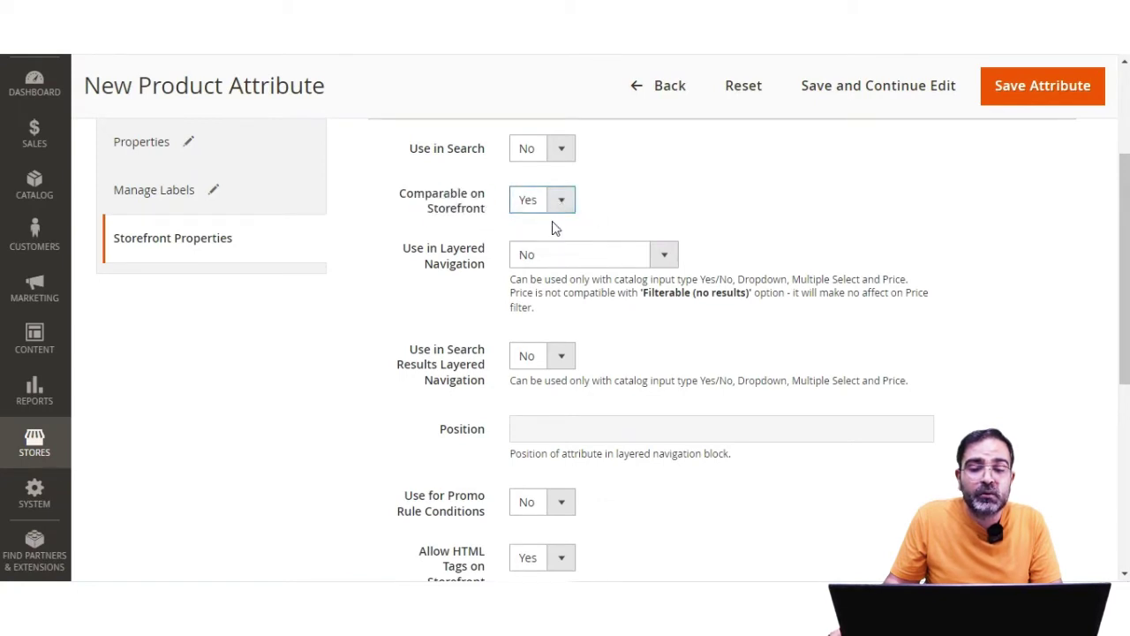
{"action": "left_click", "coordinate": [561, 152]}
{"action": "left_click", "coordinate": [562, 170]}
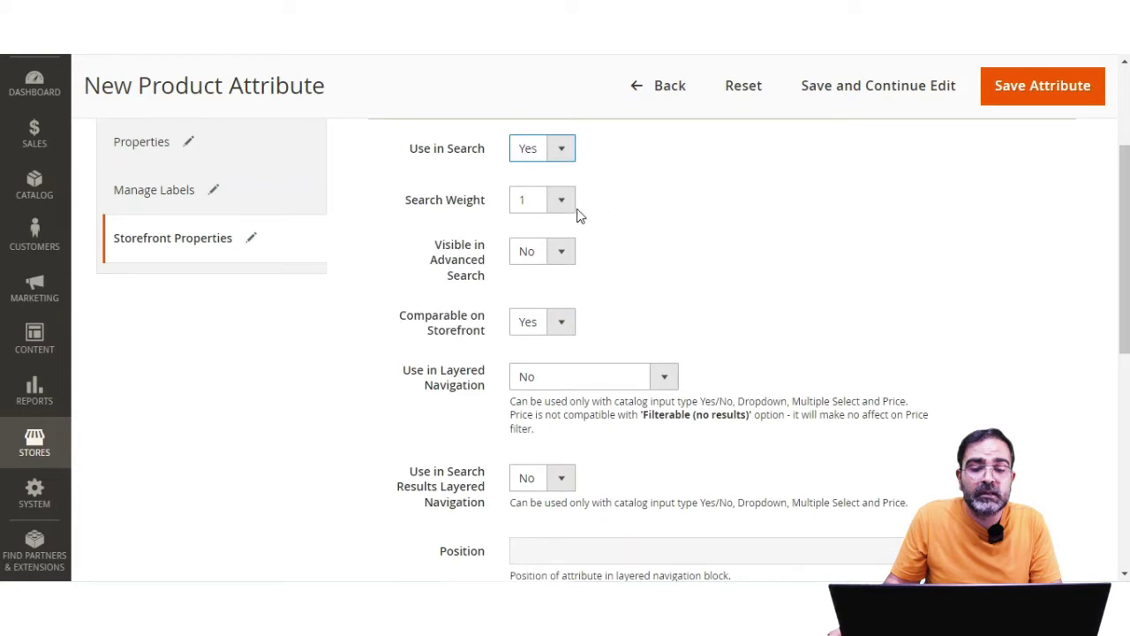
In the storefront properties, check the Visible in Advanced Search setting and set Use in Search to No
{"action": "scroll", "coordinate": [619, 265], "scroll_direction": "down", "scroll_amount": 2}
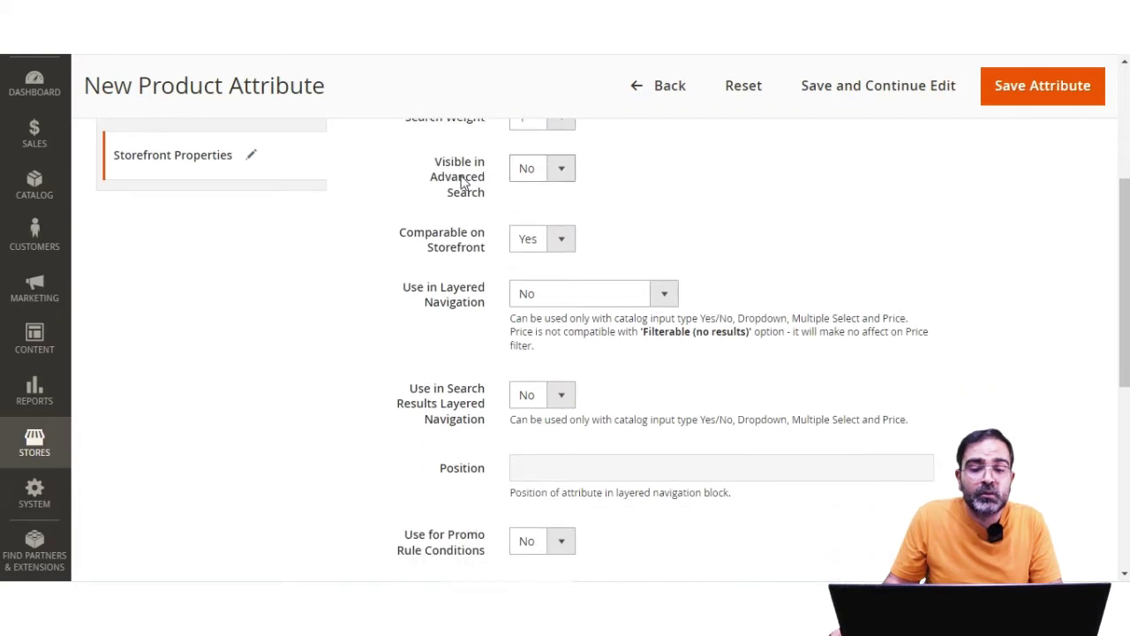
{"action": "left_click_drag", "start_coordinate": [453, 171], "coordinate": [480, 195]}
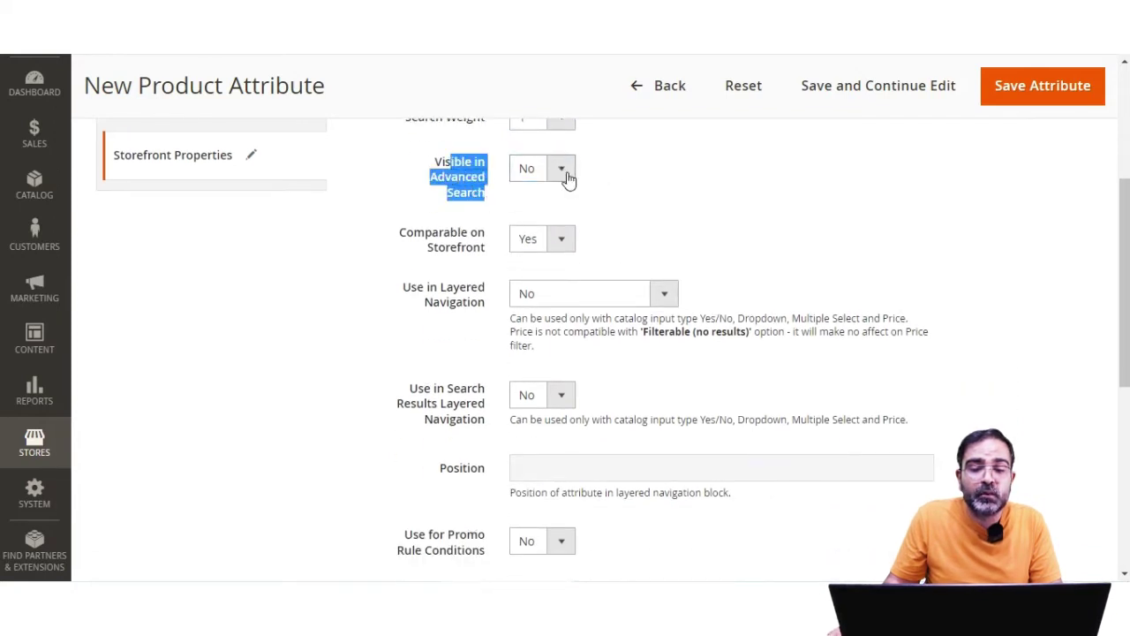
{"action": "scroll", "coordinate": [574, 194], "scroll_direction": "up", "scroll_amount": 2}
{"action": "scroll", "coordinate": [574, 216], "scroll_direction": "up", "scroll_amount": 2}
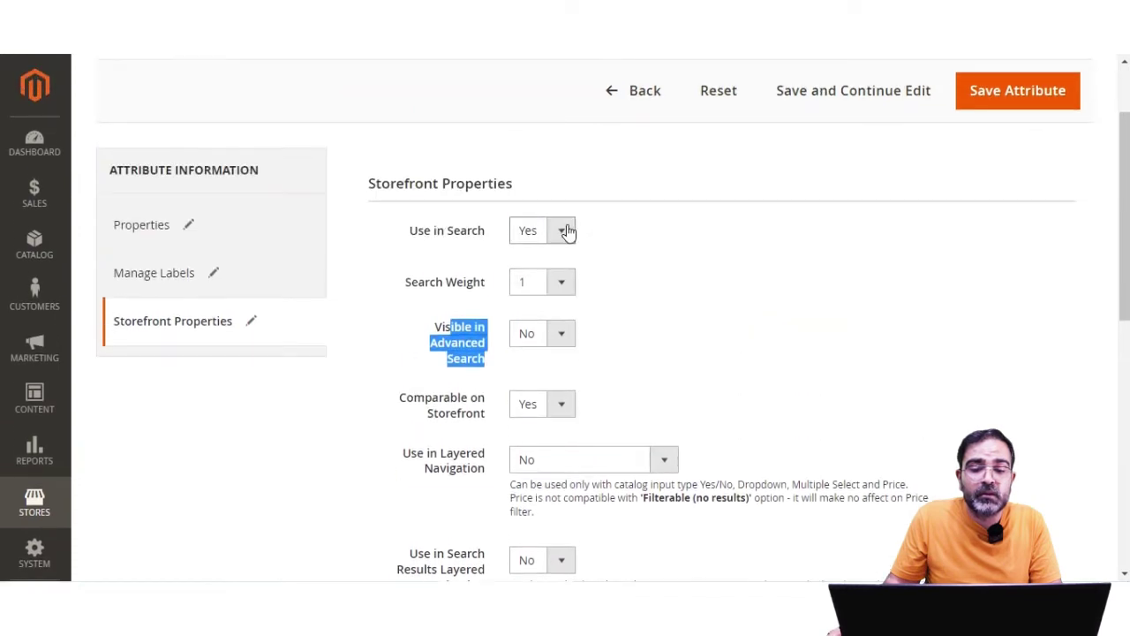
{"action": "left_click", "coordinate": [568, 230]}
{"action": "left_click", "coordinate": [550, 266]}
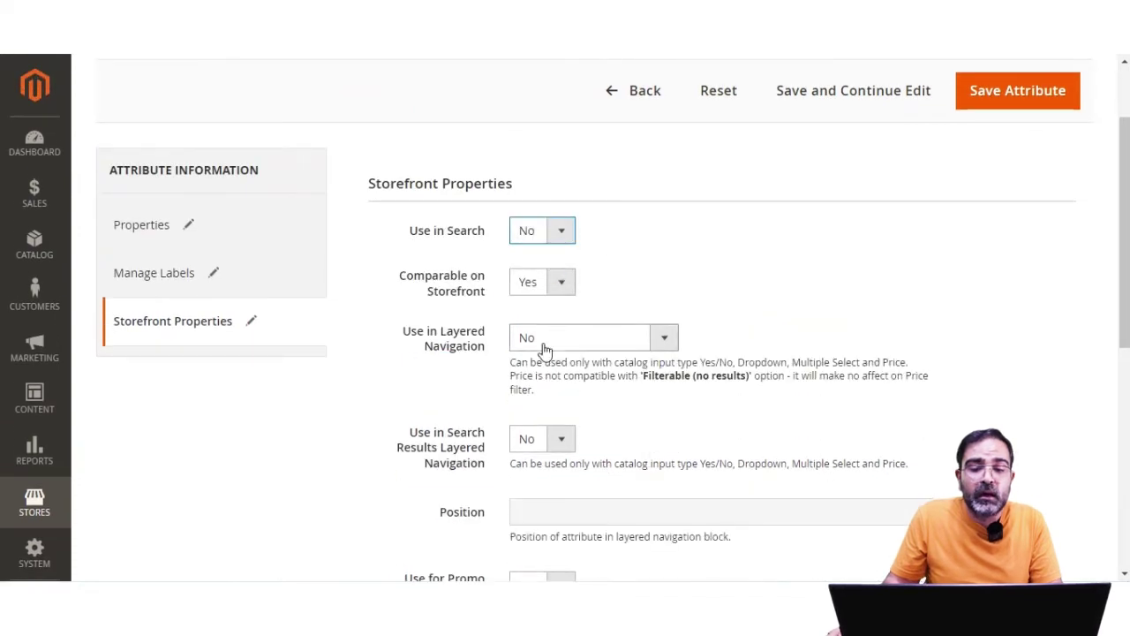
Review the choices for Use in Layered Navigation and Use in Search Results Layered Navigation without changing either setting
{"action": "scroll", "coordinate": [545, 351], "scroll_direction": "down", "scroll_amount": 2}
{"action": "left_click_drag", "start_coordinate": [417, 250], "coordinate": [484, 274]}
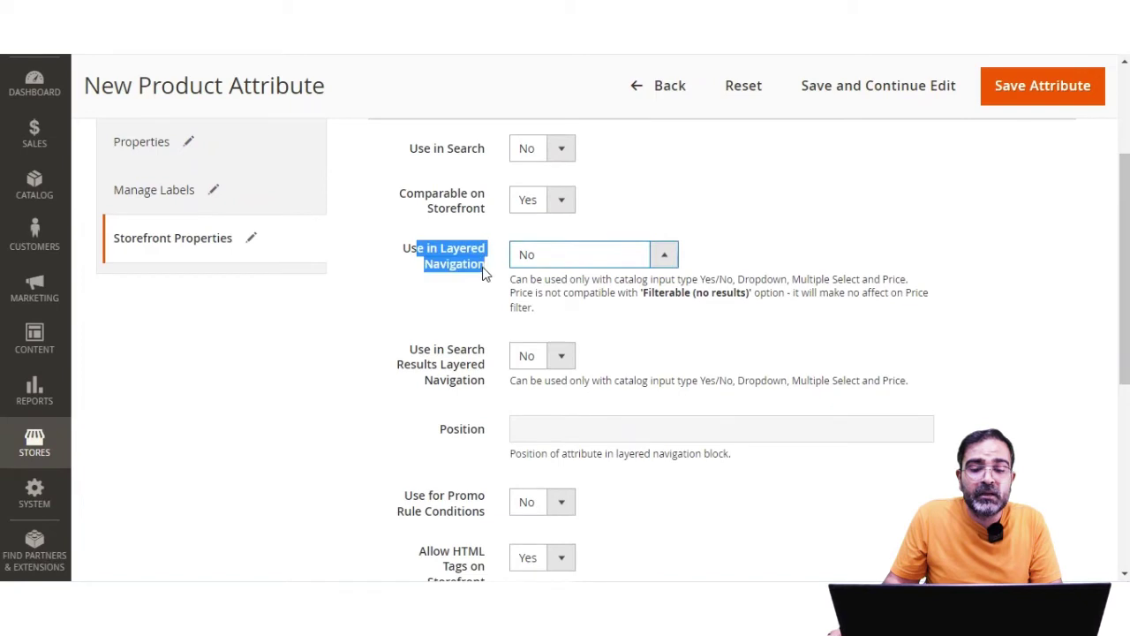
{"action": "left_click", "coordinate": [664, 256]}
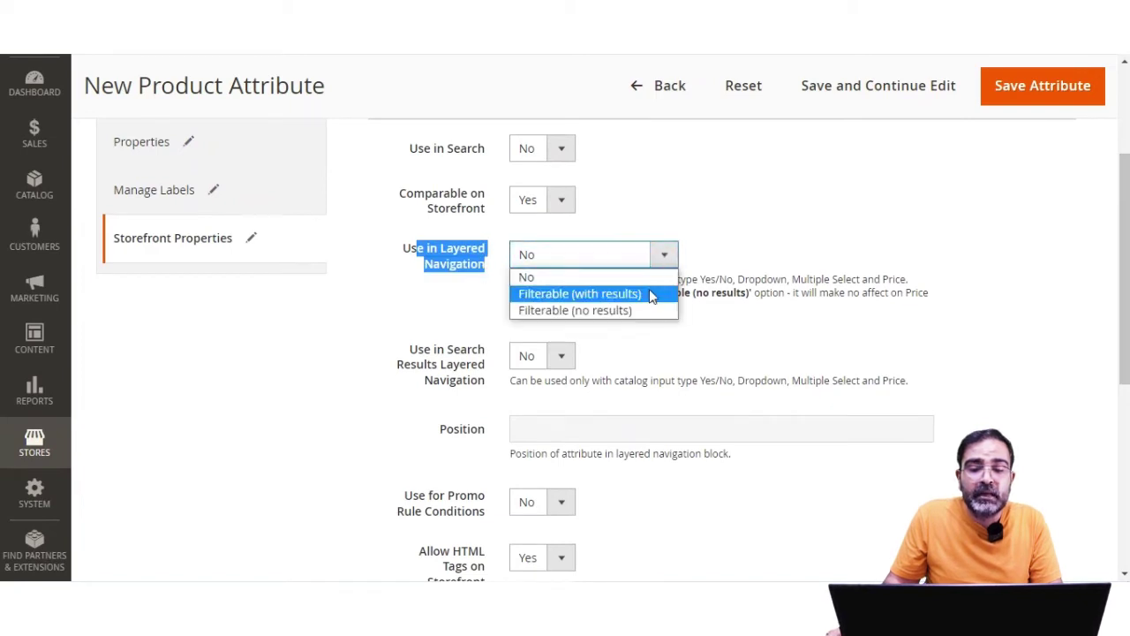
{"action": "left_click", "coordinate": [732, 245]}
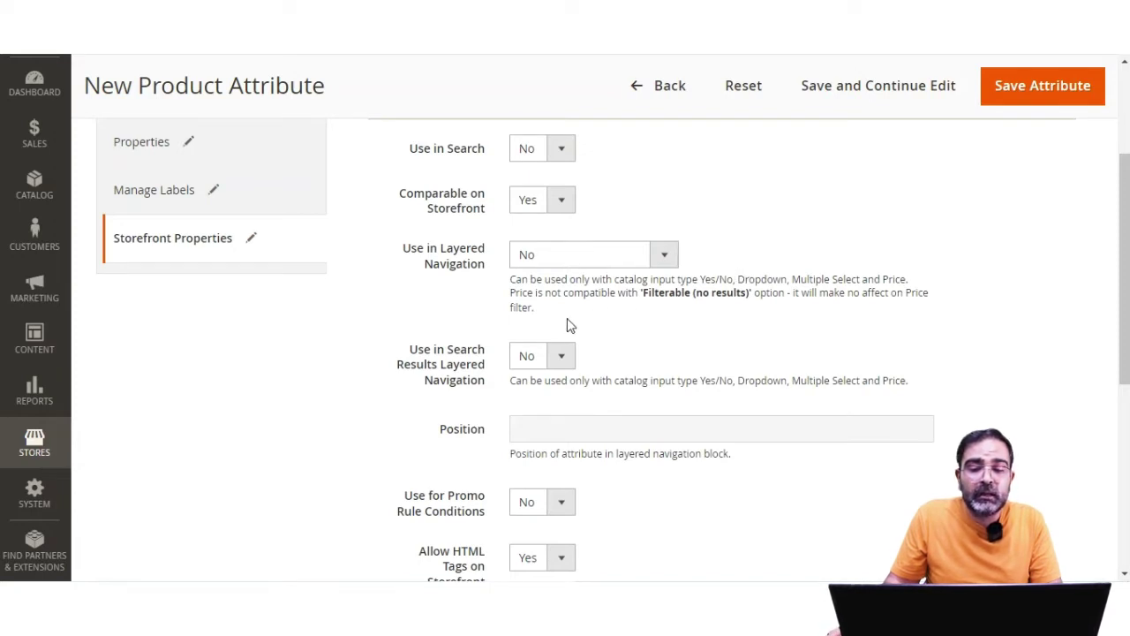
{"action": "scroll", "coordinate": [567, 326], "scroll_direction": "down", "scroll_amount": 1}
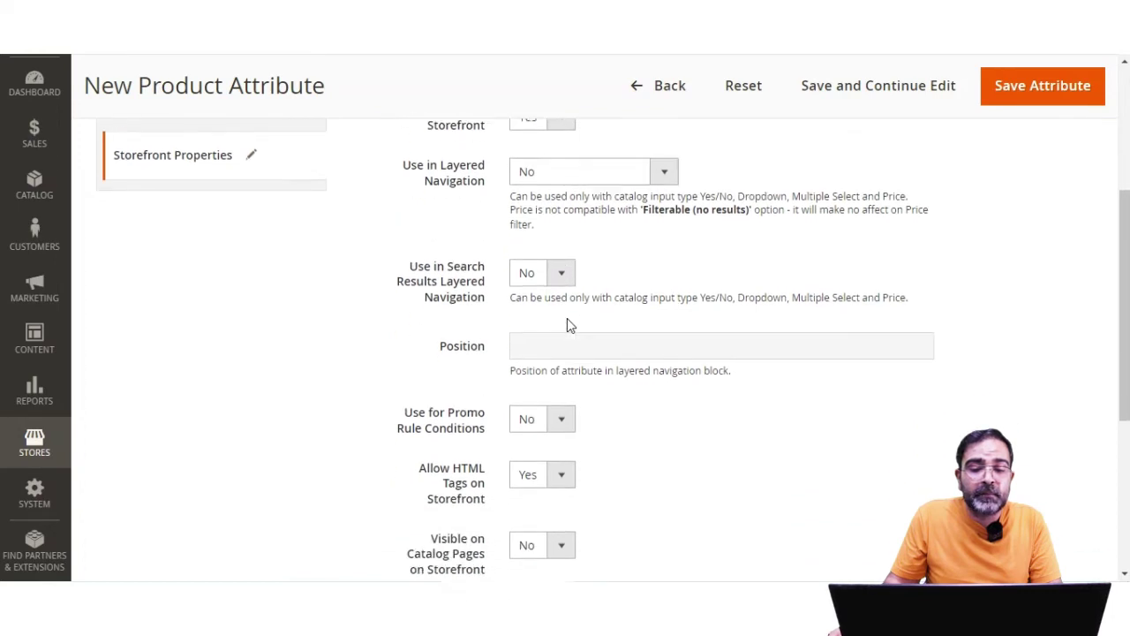
{"action": "left_click", "coordinate": [425, 273]}
{"action": "left_click_drag", "start_coordinate": [419, 268], "coordinate": [487, 298]}
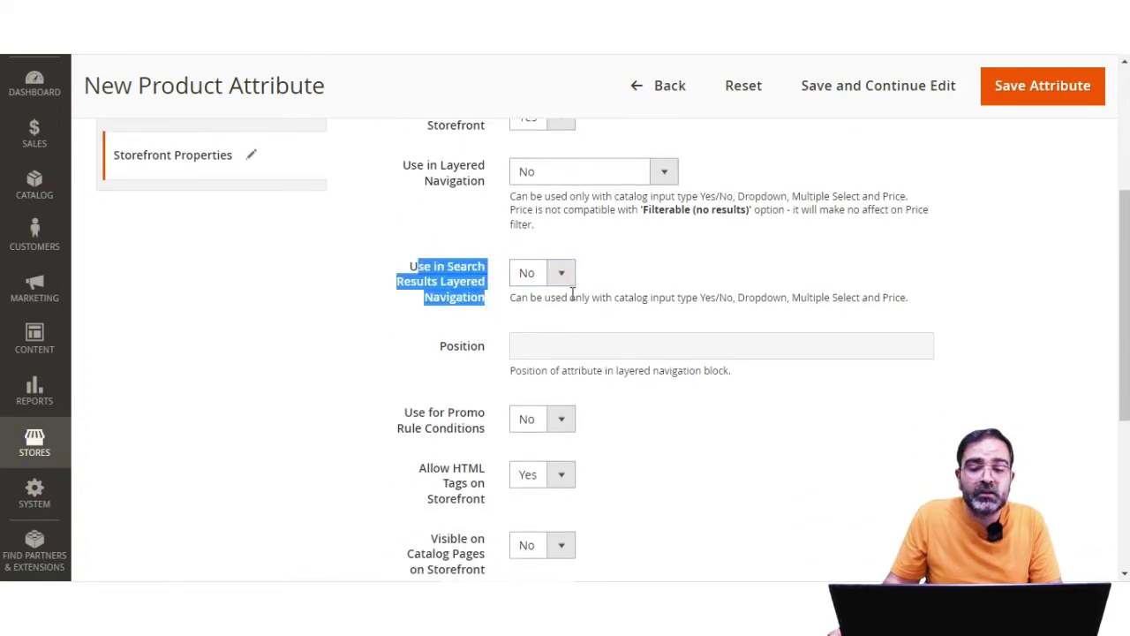
{"action": "left_click", "coordinate": [570, 275]}
{"action": "left_click", "coordinate": [675, 261]}
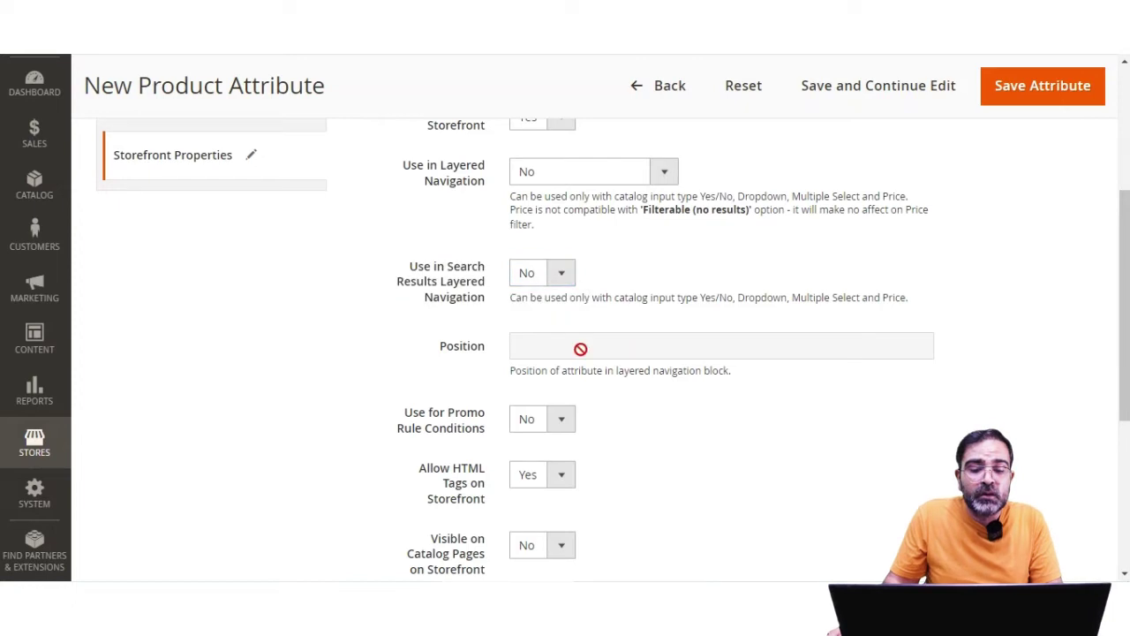
Set Use for Promo Rule Conditions to Yes in the storefront properties
{"action": "scroll", "coordinate": [580, 348], "scroll_direction": "down", "scroll_amount": 2}
{"action": "left_click_drag", "start_coordinate": [408, 257], "coordinate": [494, 273]}
{"action": "left_click", "coordinate": [564, 260]}
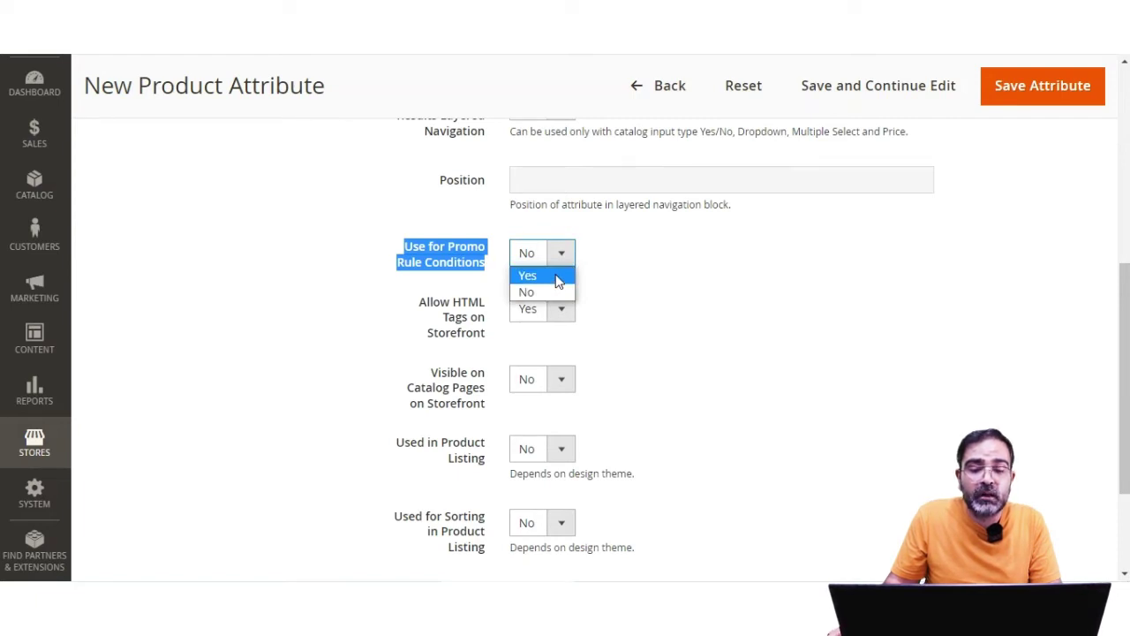
{"action": "left_click", "coordinate": [557, 281]}
{"action": "left_click", "coordinate": [622, 278]}
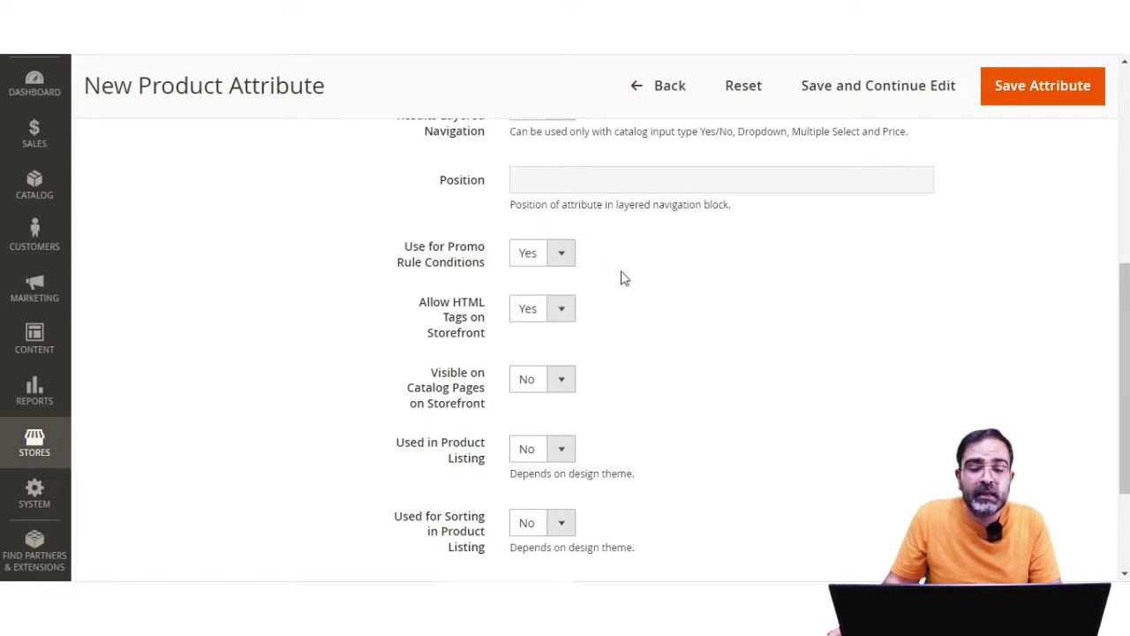
Check the choices for Allow HTML Tags on Storefront and set Visible on Catalog Pages on Storefront to Yes
{"action": "left_click", "coordinate": [563, 313]}
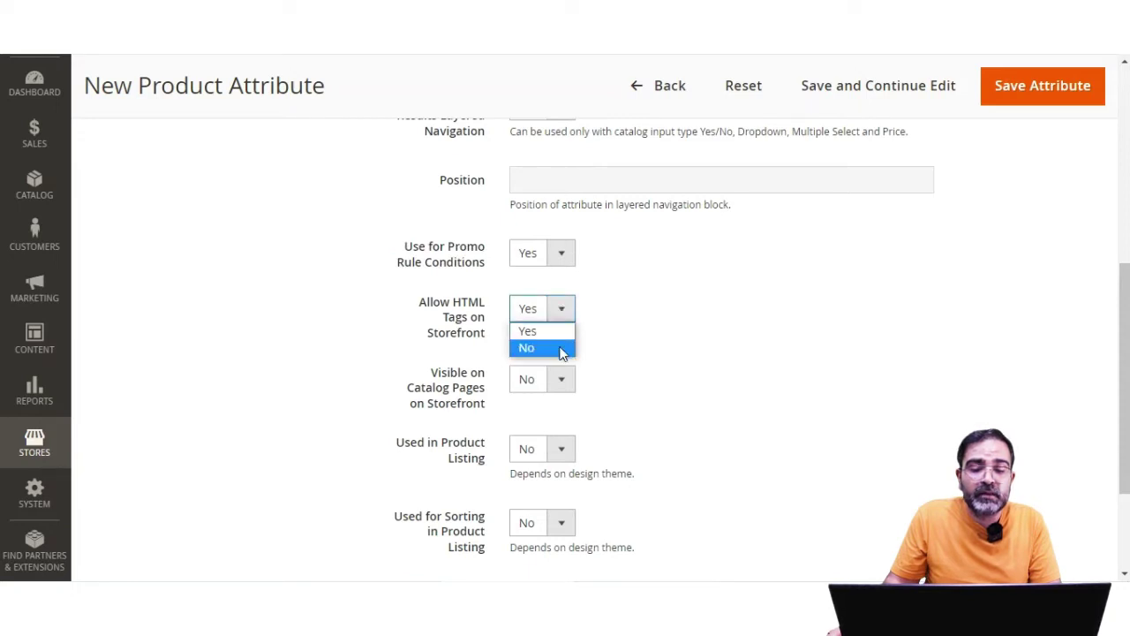
{"action": "left_click", "coordinate": [655, 336]}
{"action": "scroll", "coordinate": [625, 354], "scroll_direction": "down", "scroll_amount": 1}
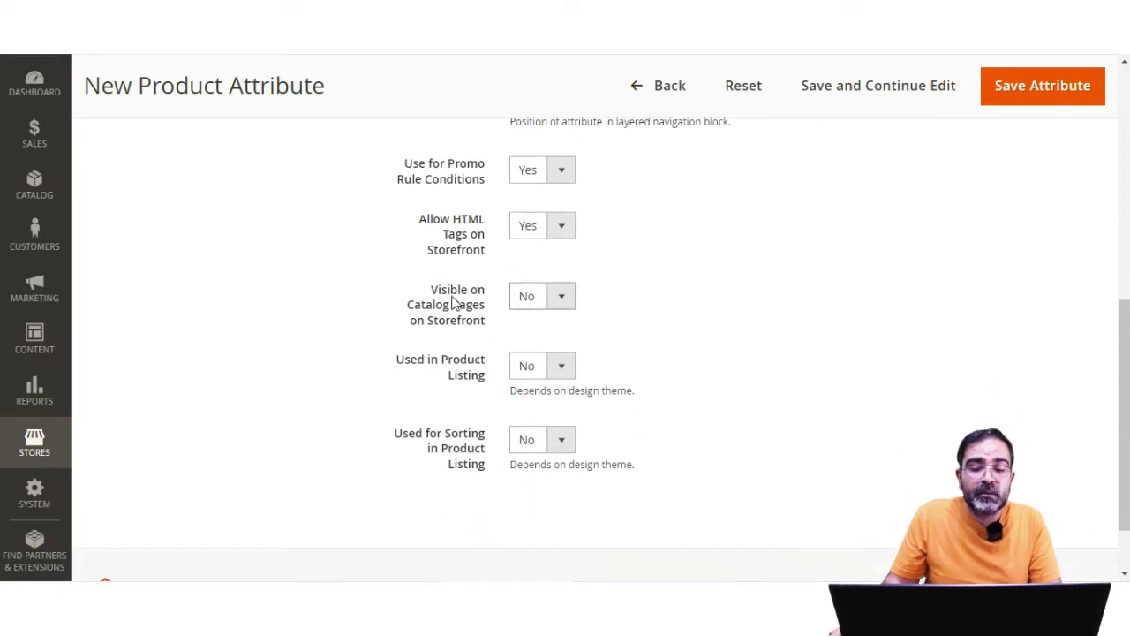
{"action": "left_click_drag", "start_coordinate": [417, 325], "coordinate": [482, 327]}
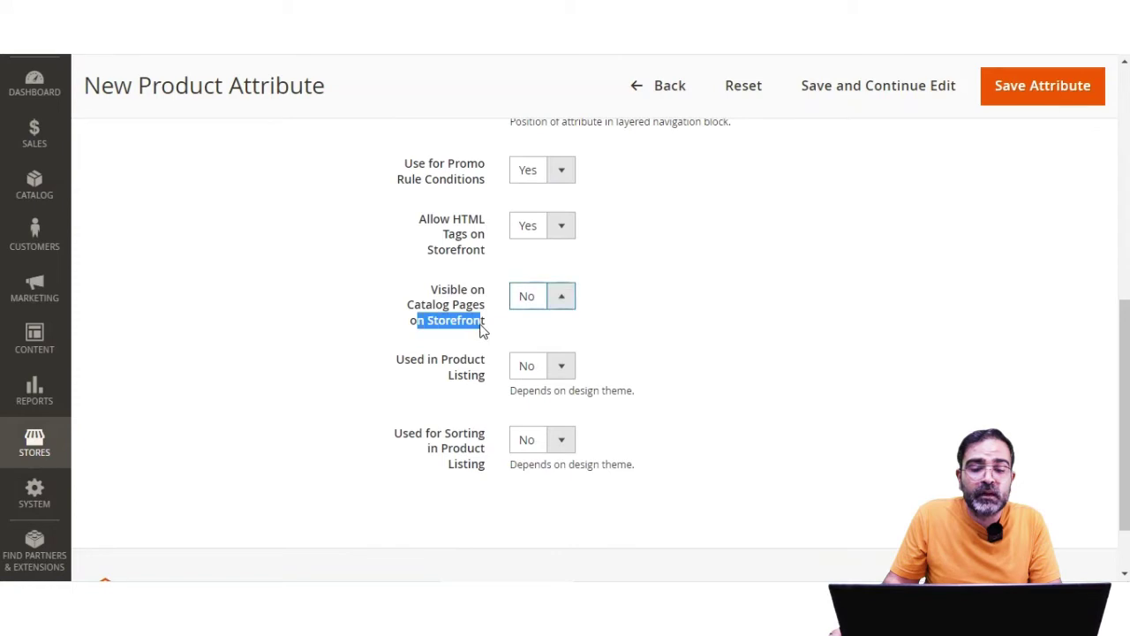
{"action": "left_click_drag", "start_coordinate": [425, 293], "coordinate": [501, 327]}
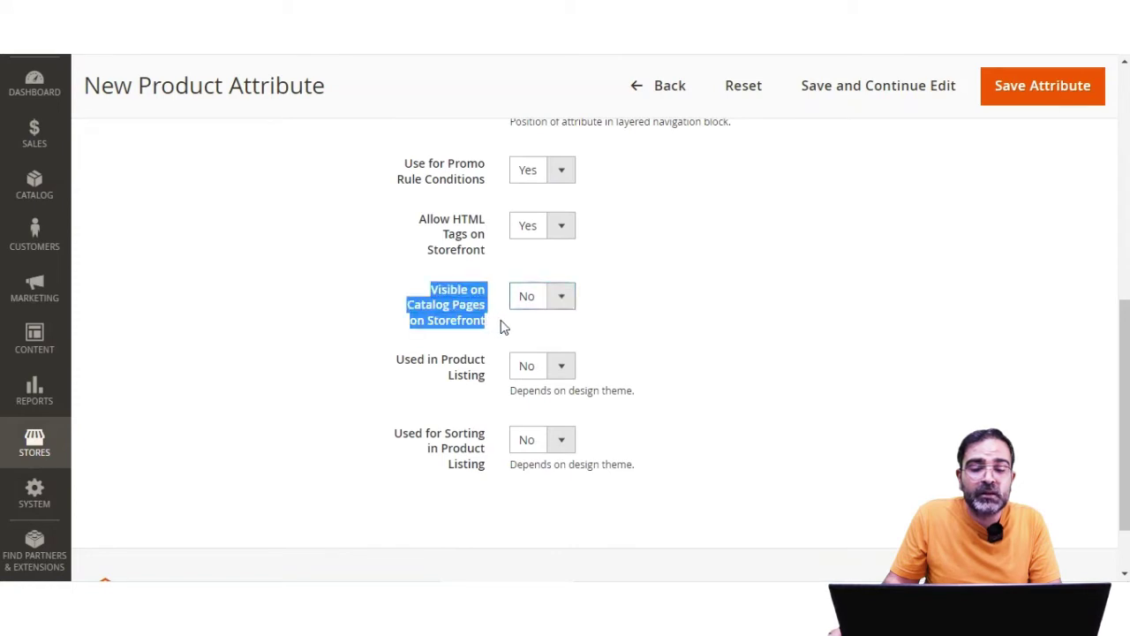
{"action": "left_click", "coordinate": [542, 303]}
{"action": "left_click", "coordinate": [545, 320]}
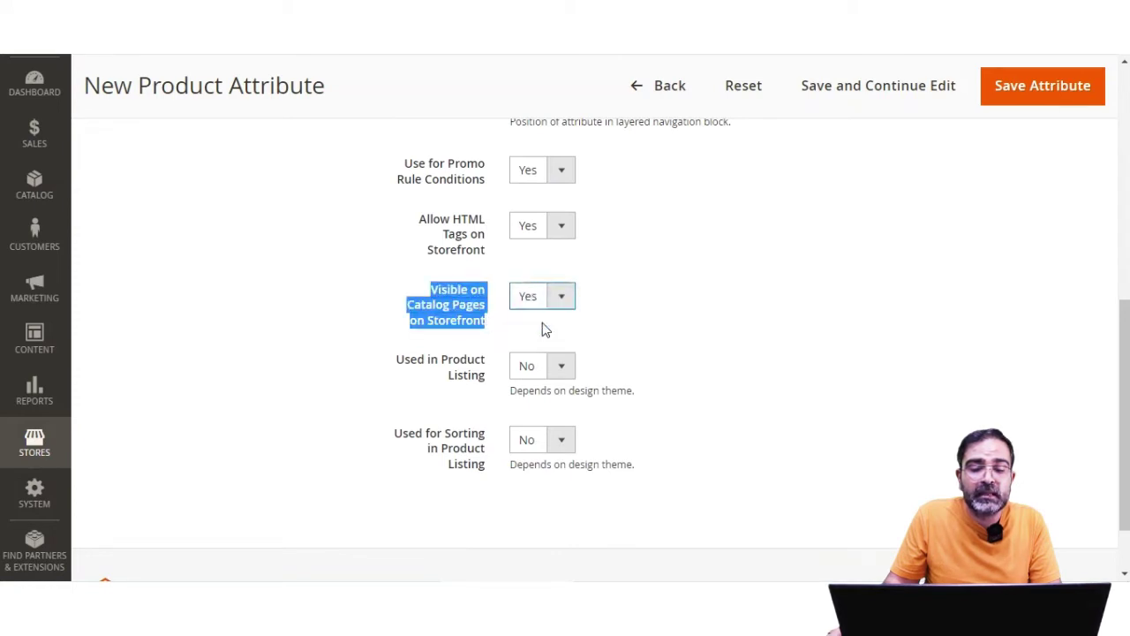
{"action": "left_click", "coordinate": [606, 315]}
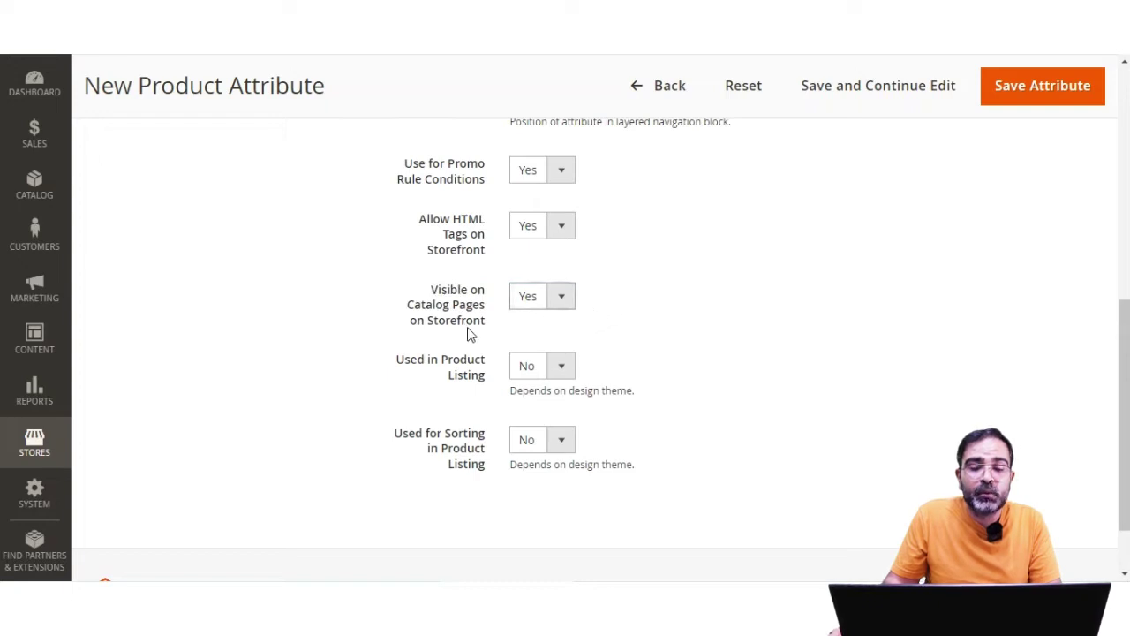
Review the attribute's default label, its options and Advanced Attribute Properties, and look at the storefront's Men's Watches category page
{"action": "scroll", "coordinate": [504, 307], "scroll_direction": "up", "scroll_amount": 10}
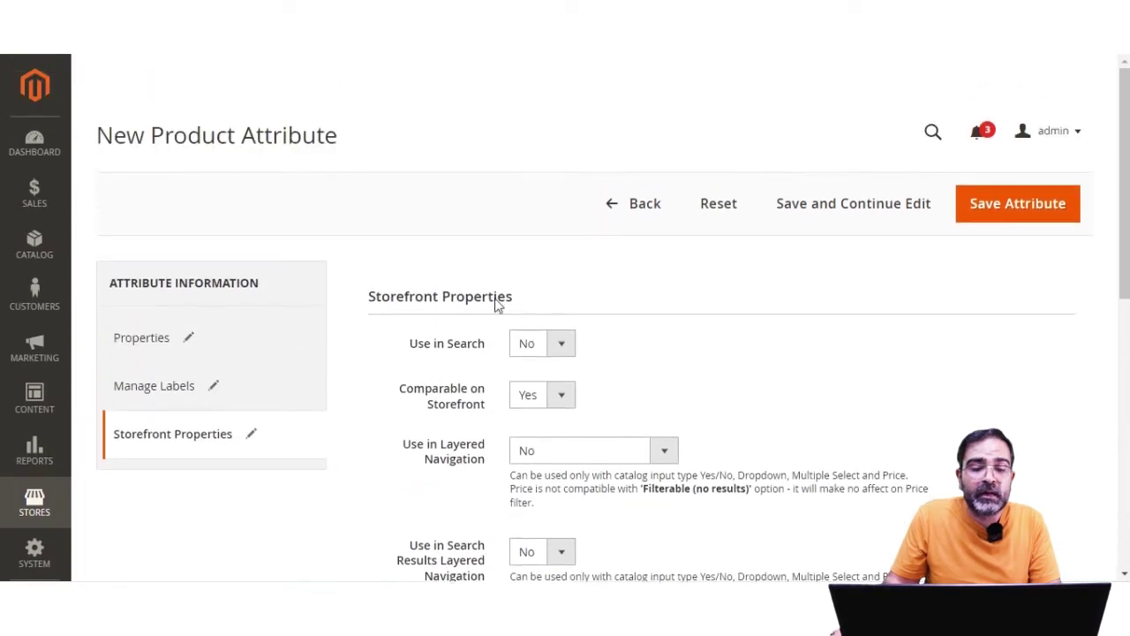
{"action": "left_click", "coordinate": [151, 345]}
{"action": "left_click", "coordinate": [602, 344]}
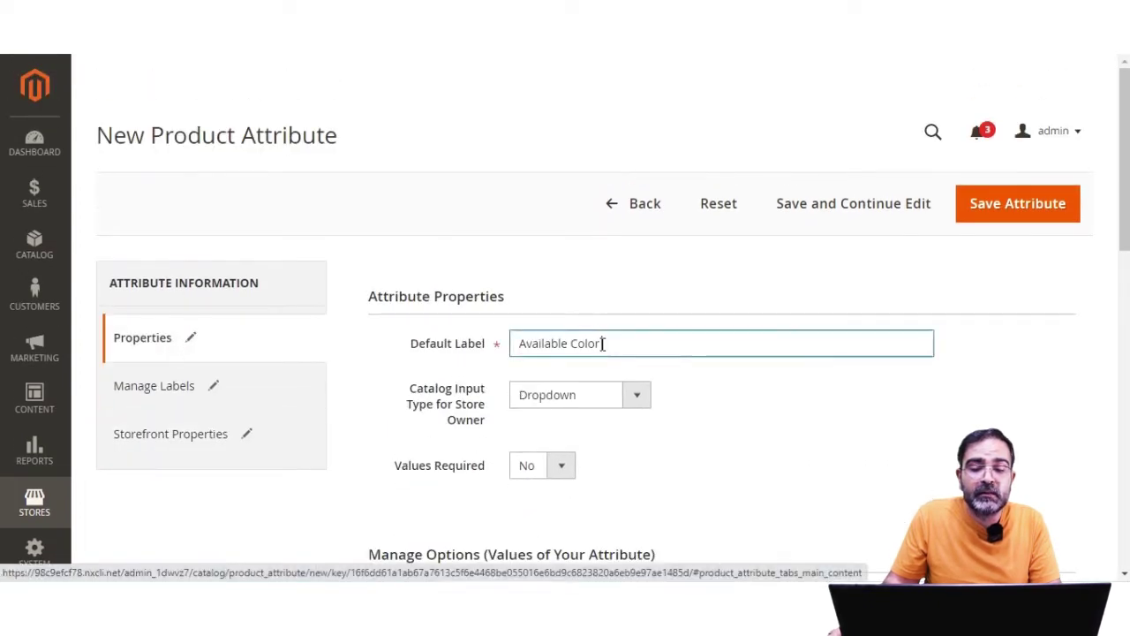
{"action": "left_click_drag", "start_coordinate": [602, 343], "coordinate": [512, 348]}
{"action": "scroll", "coordinate": [511, 352], "scroll_direction": "down", "scroll_amount": 1}
{"action": "scroll", "coordinate": [510, 351], "scroll_direction": "down", "scroll_amount": 3}
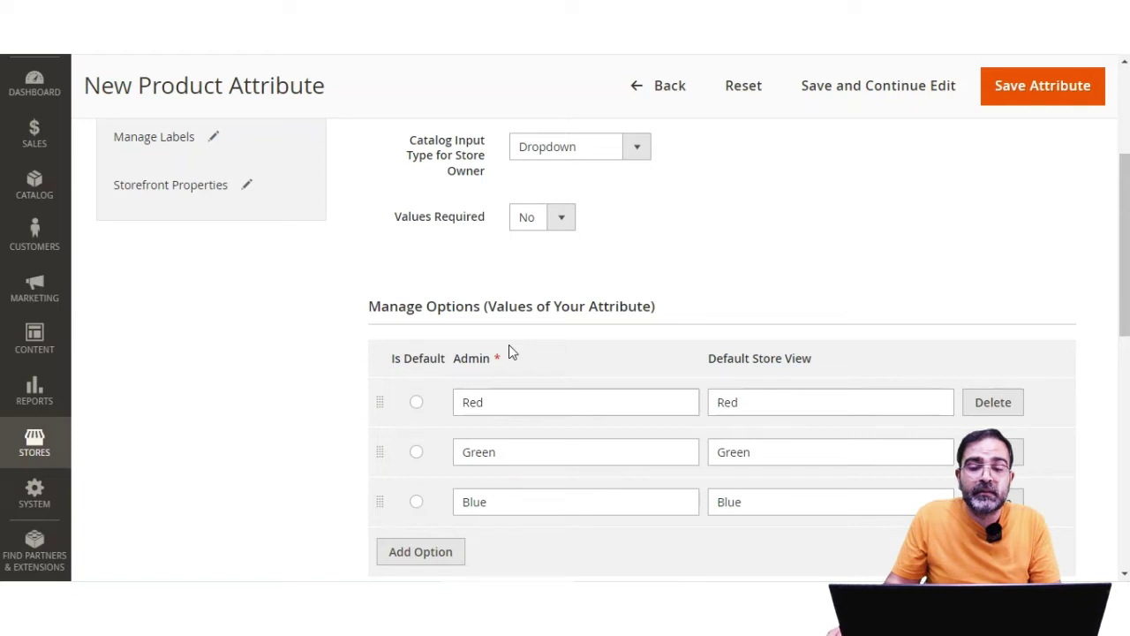
{"action": "scroll", "coordinate": [522, 345], "scroll_direction": "up", "scroll_amount": 3}
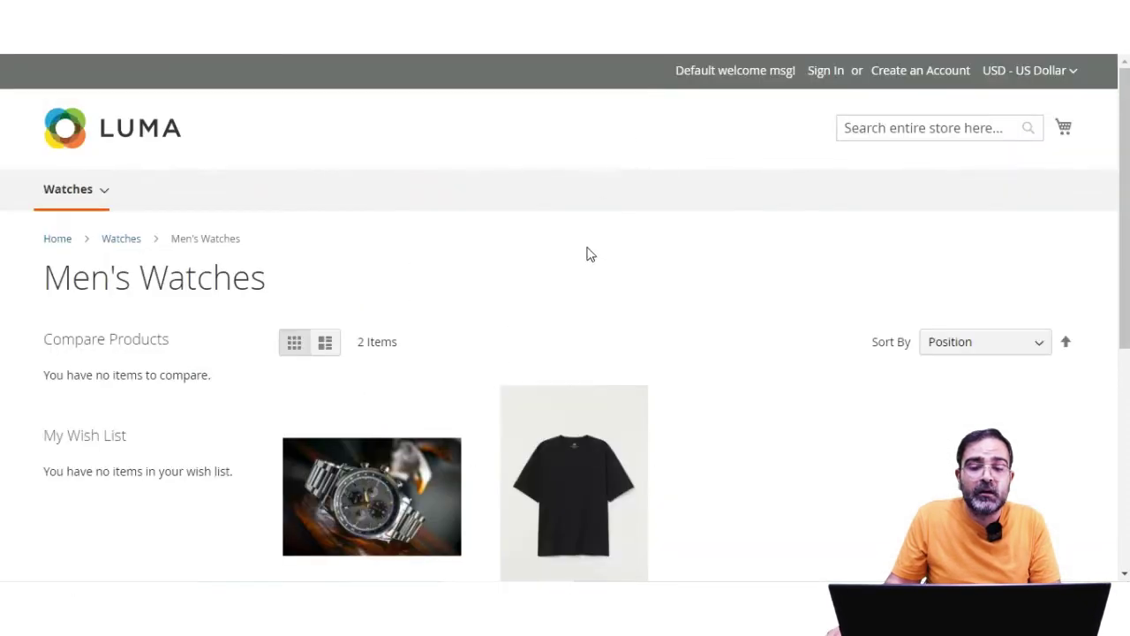
{"action": "scroll", "coordinate": [591, 254], "scroll_direction": "down", "scroll_amount": 3}
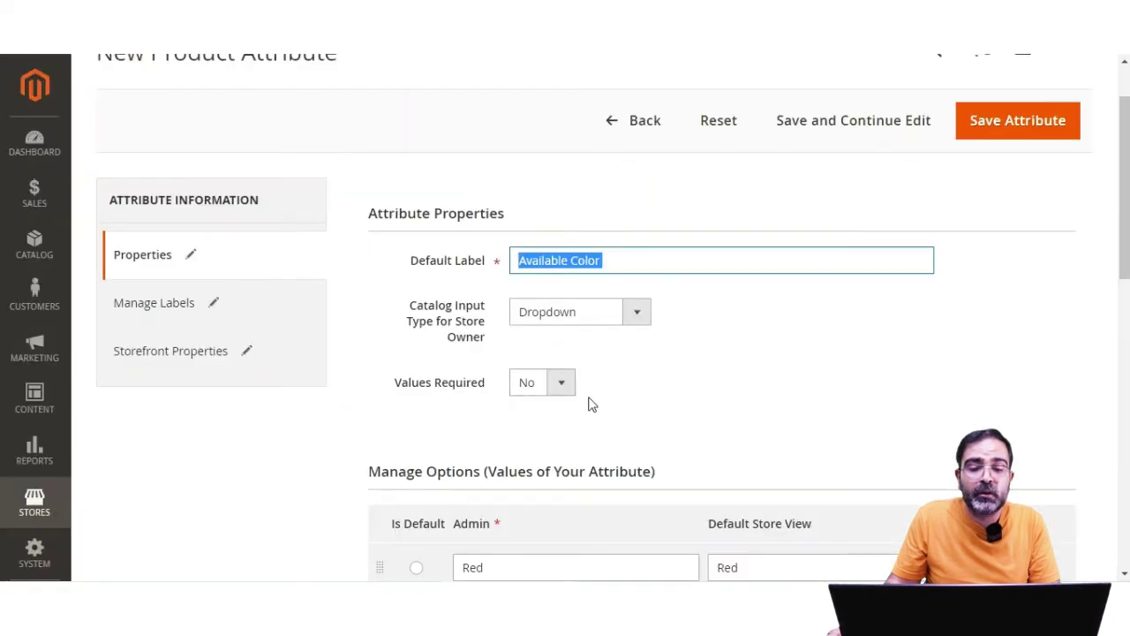
{"action": "scroll", "coordinate": [592, 404], "scroll_direction": "down", "scroll_amount": 8}
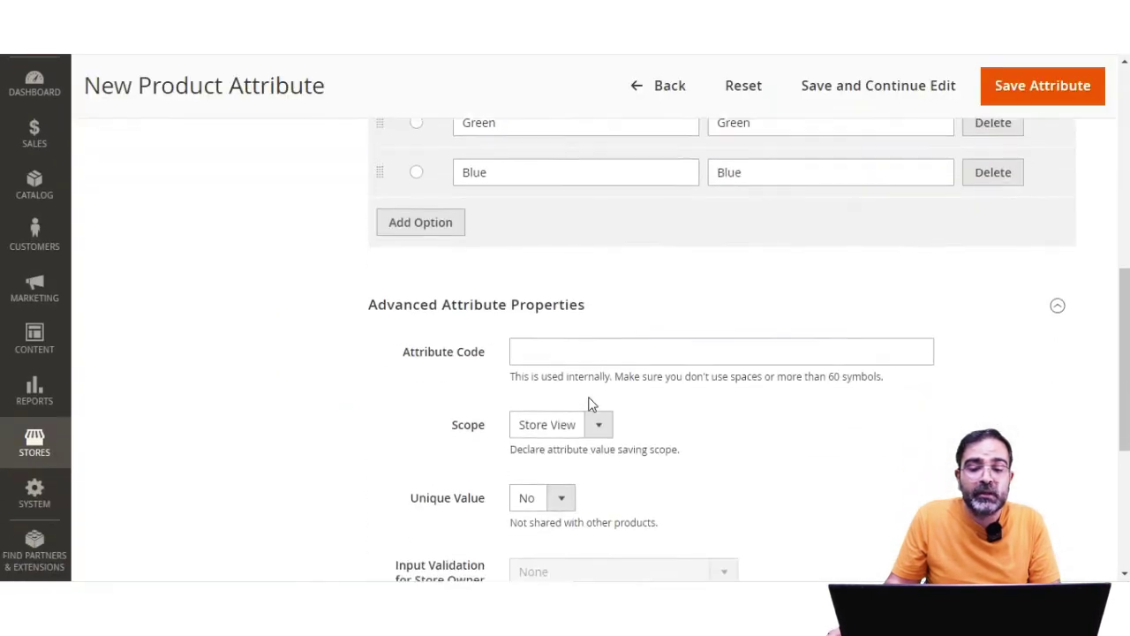
{"action": "scroll", "coordinate": [565, 395], "scroll_direction": "down", "scroll_amount": 3}
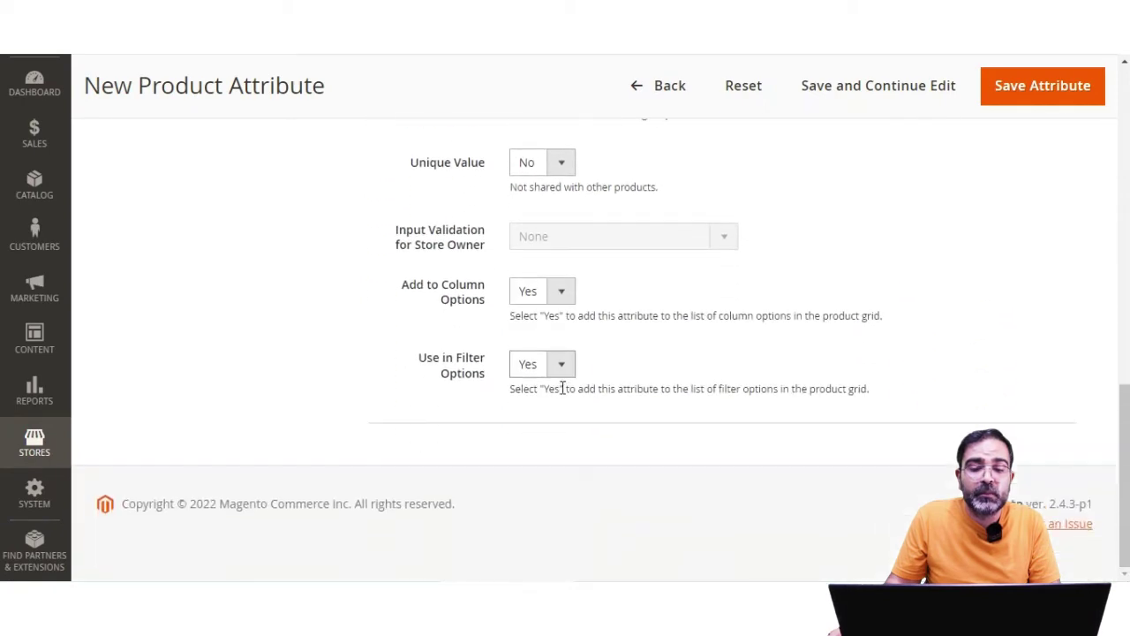
{"action": "scroll", "coordinate": [515, 366], "scroll_direction": "up", "scroll_amount": 3}
{"action": "scroll", "coordinate": [512, 351], "scroll_direction": "down", "scroll_amount": 3}
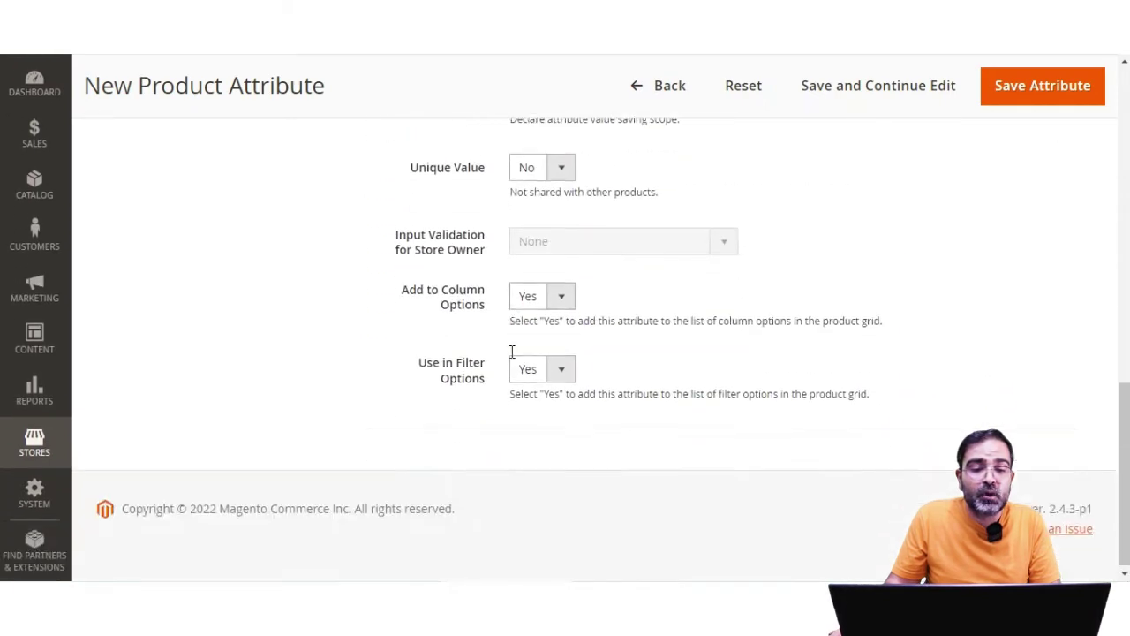
{"action": "scroll", "coordinate": [512, 358], "scroll_direction": "up", "scroll_amount": 10}
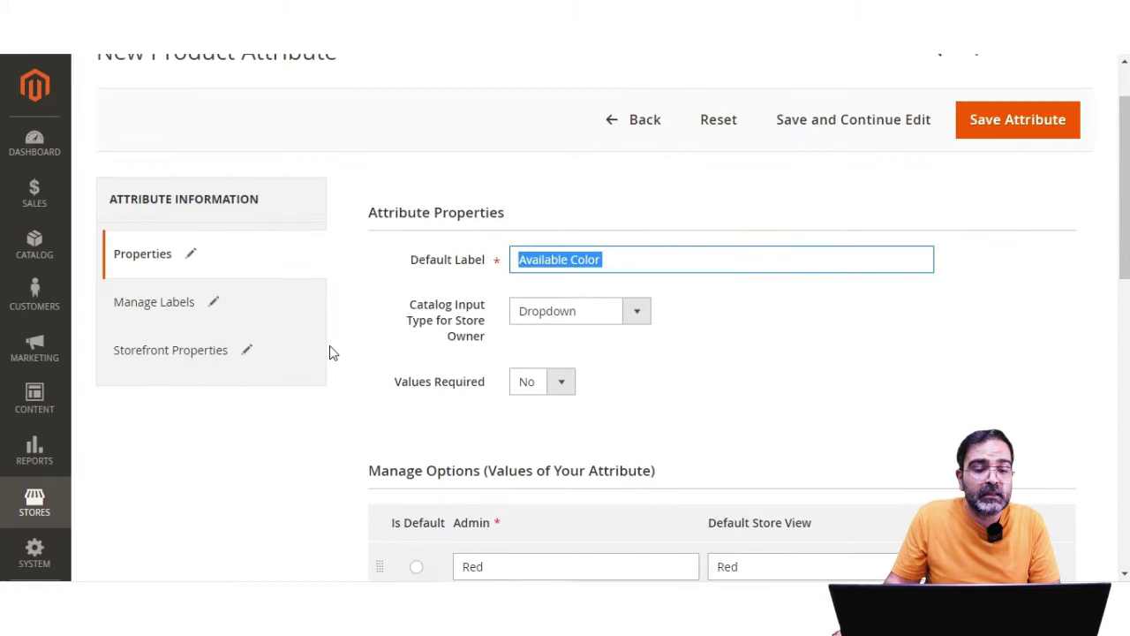
Review the attribute's storefront properties again, particularly Visible on Catalog Pages on Storefront
{"action": "left_click", "coordinate": [167, 354]}
{"action": "scroll", "coordinate": [535, 384], "scroll_direction": "down", "scroll_amount": 5}
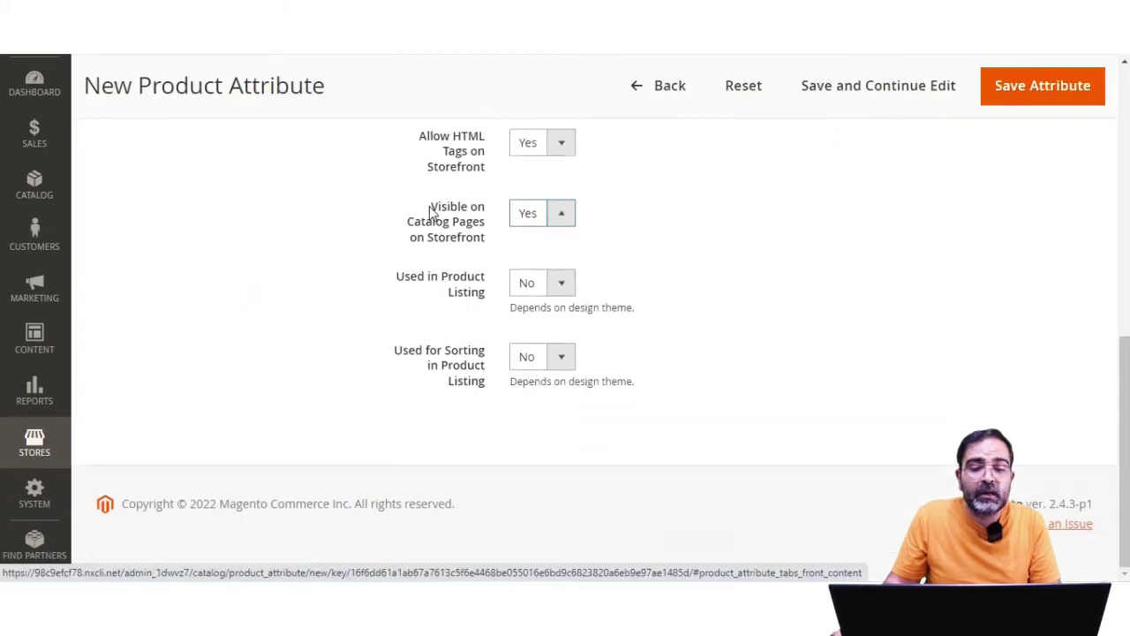
{"action": "left_click_drag", "start_coordinate": [430, 209], "coordinate": [486, 242]}
{"action": "left_click", "coordinate": [494, 244]}
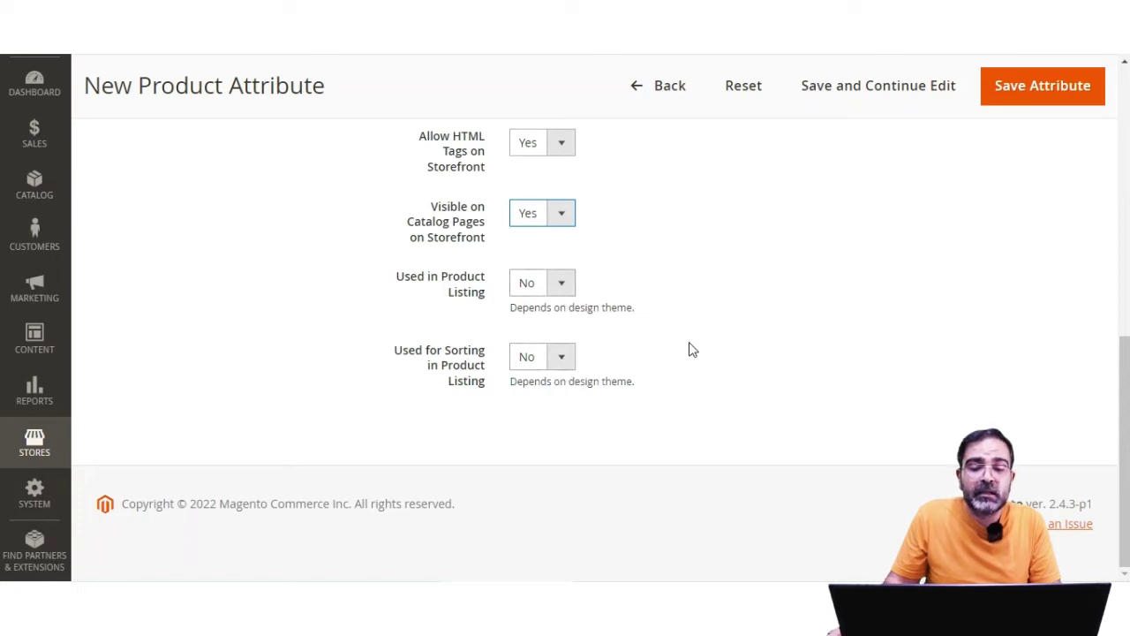
{"action": "left_click", "coordinate": [655, 382]}
{"action": "scroll", "coordinate": [656, 381], "scroll_direction": "up", "scroll_amount": 7}
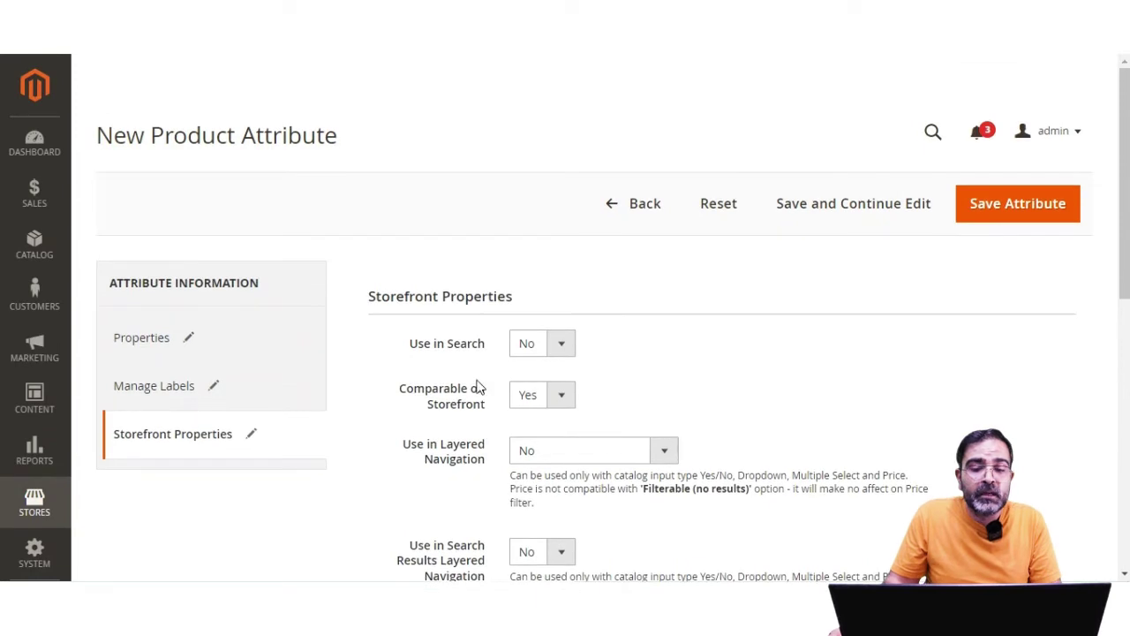
{"action": "scroll", "coordinate": [479, 388], "scroll_direction": "down", "scroll_amount": 2}
Recheck the attribute's title and main properties, save the attribute, and check its entry in the product attributes list
{"action": "left_click", "coordinate": [201, 221]}
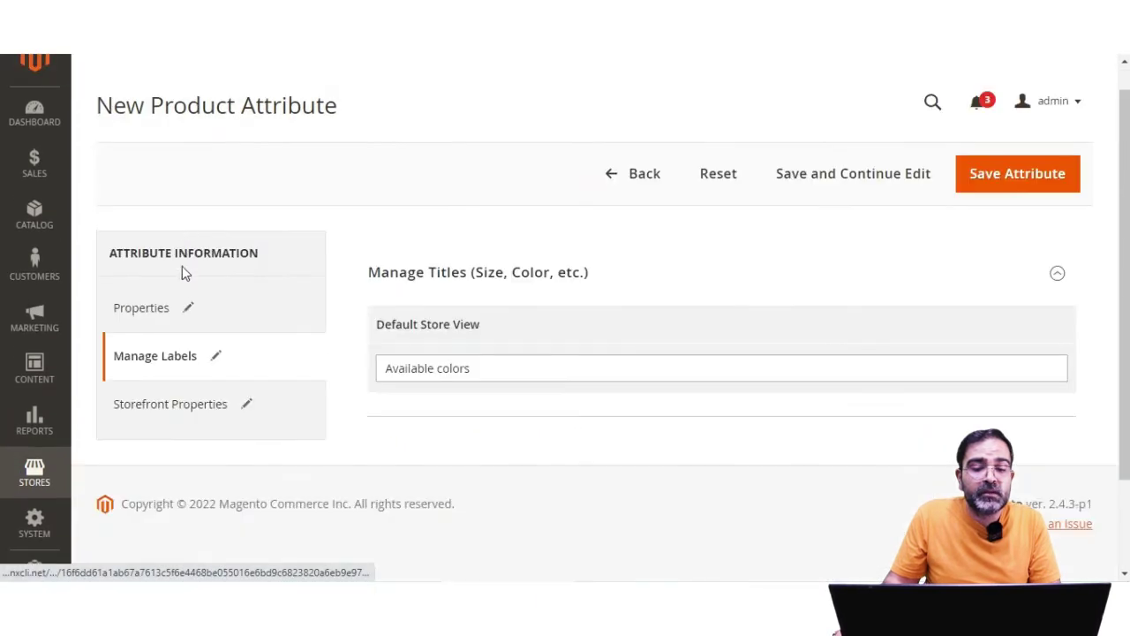
{"action": "left_click", "coordinate": [167, 311]}
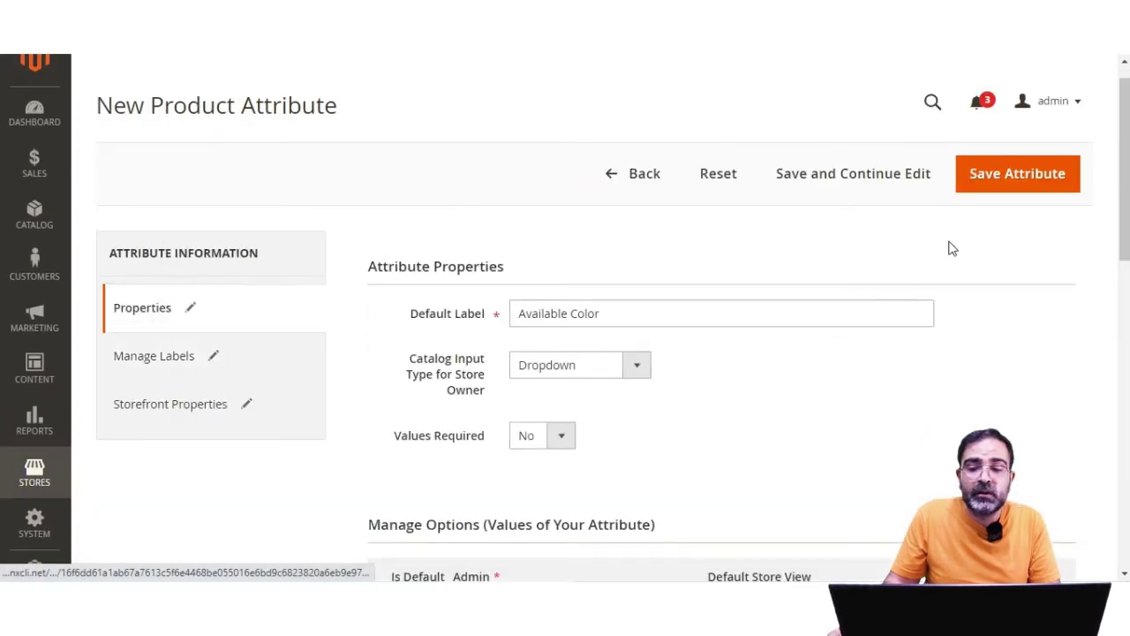
{"action": "left_click", "coordinate": [1002, 176]}
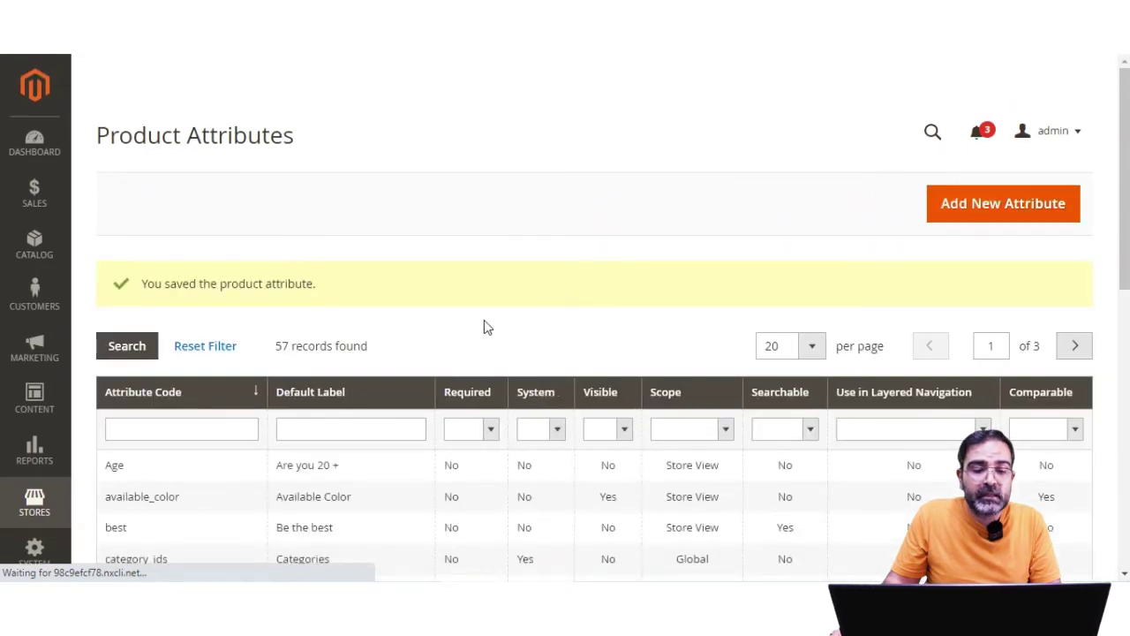
{"action": "scroll", "coordinate": [485, 327], "scroll_direction": "down", "scroll_amount": 3}
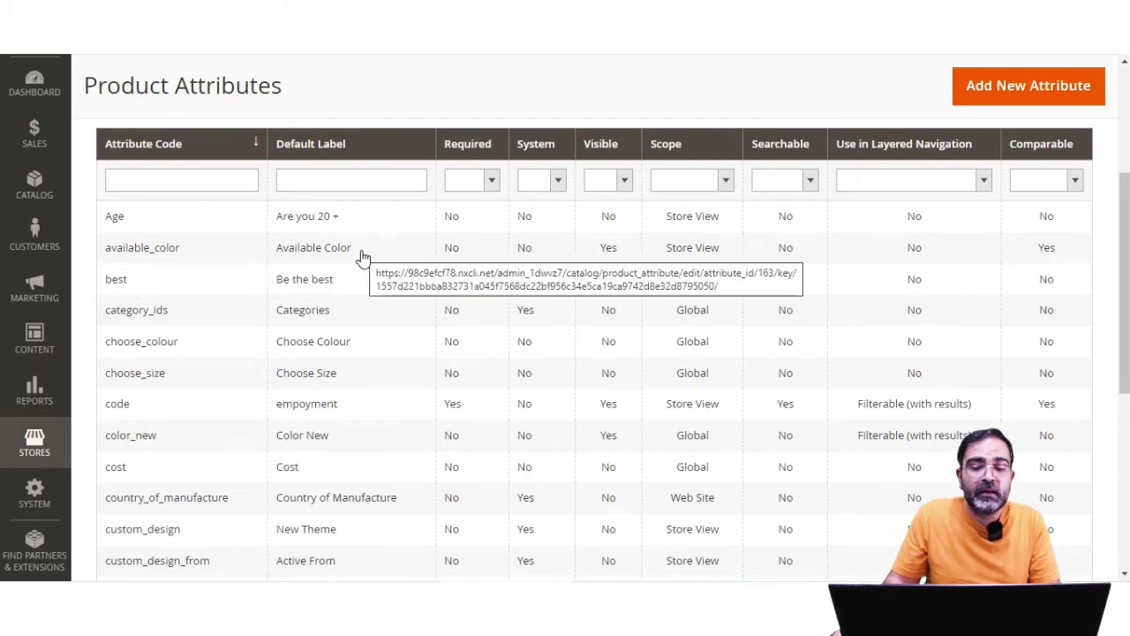
{"action": "scroll", "coordinate": [362, 256], "scroll_direction": "up", "scroll_amount": 3}
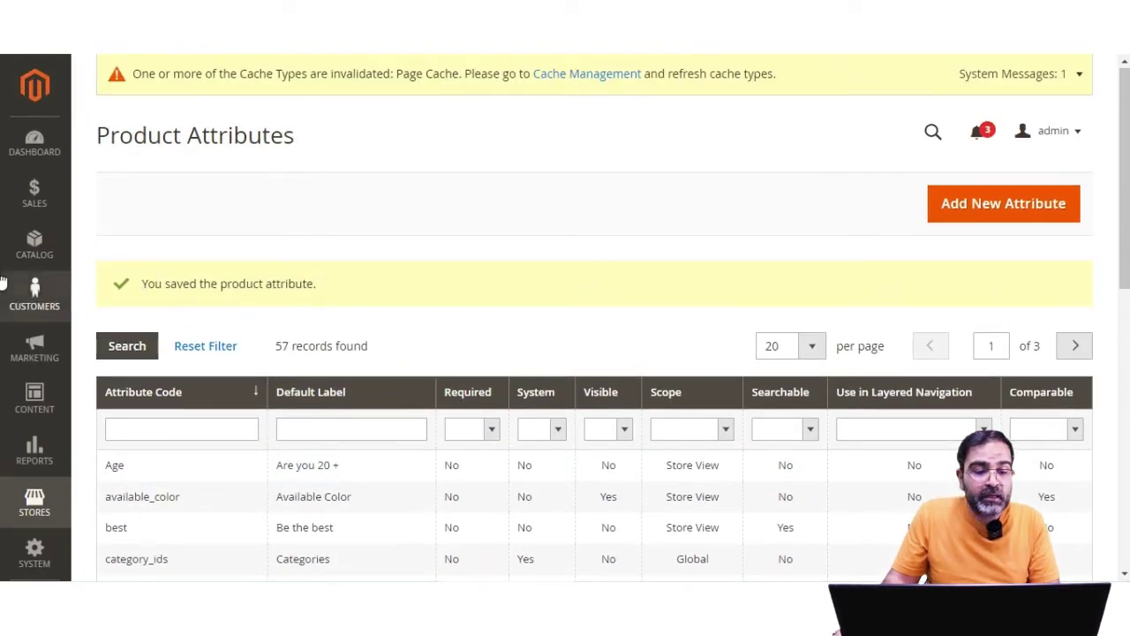
Go to the attribute sets list and open the Default set for editing
{"action": "left_click", "coordinate": [40, 510]}
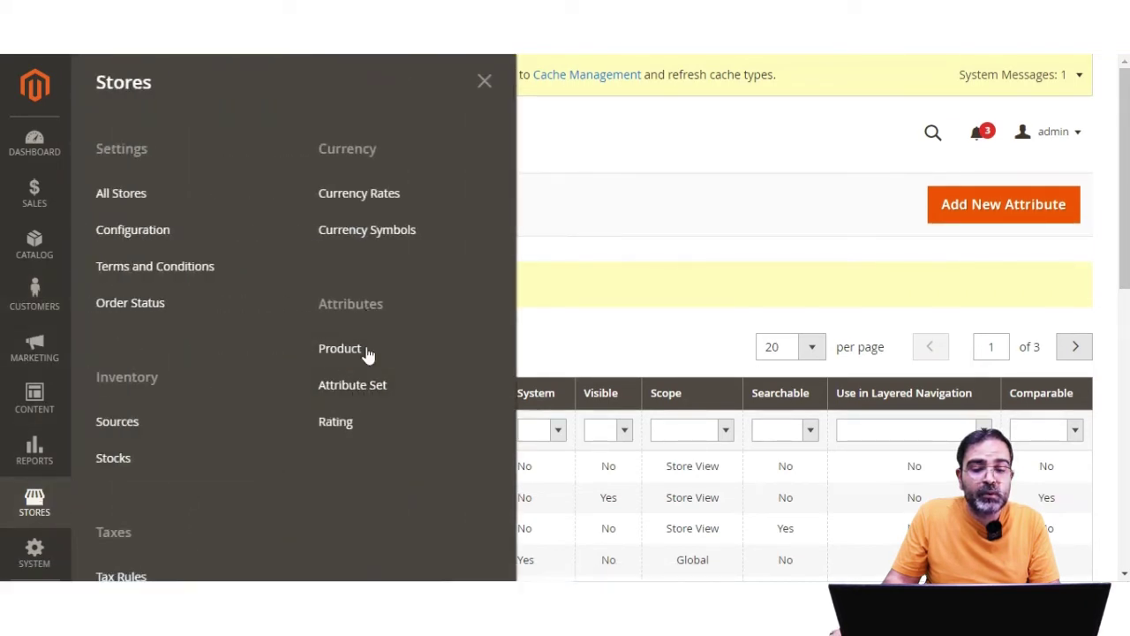
{"action": "left_click", "coordinate": [367, 391]}
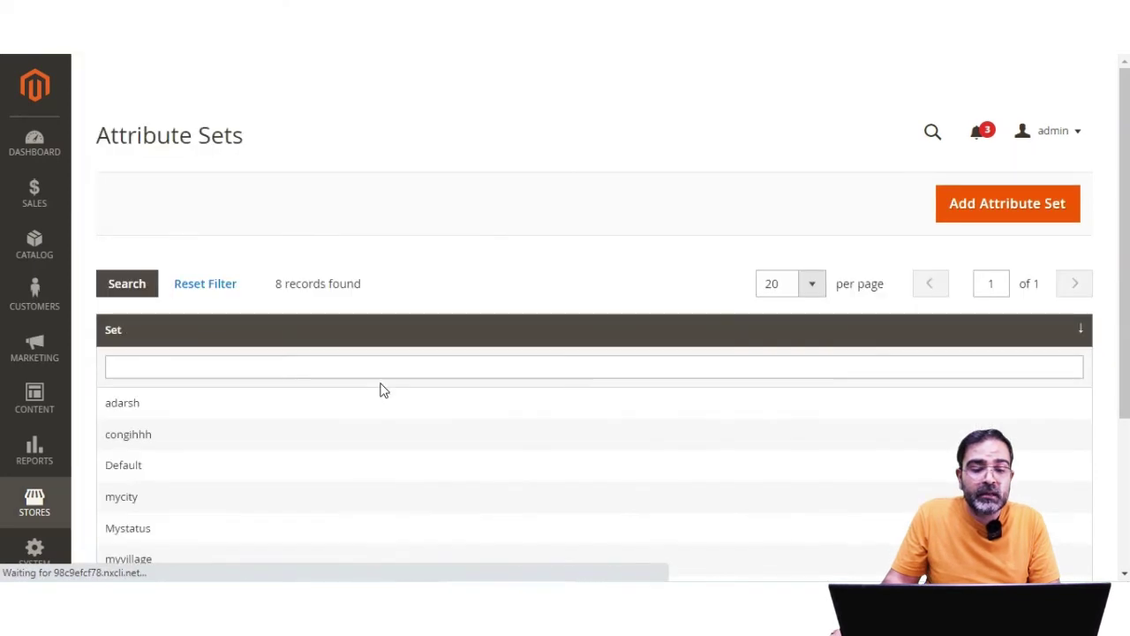
{"action": "scroll", "coordinate": [223, 461], "scroll_direction": "down", "scroll_amount": 1}
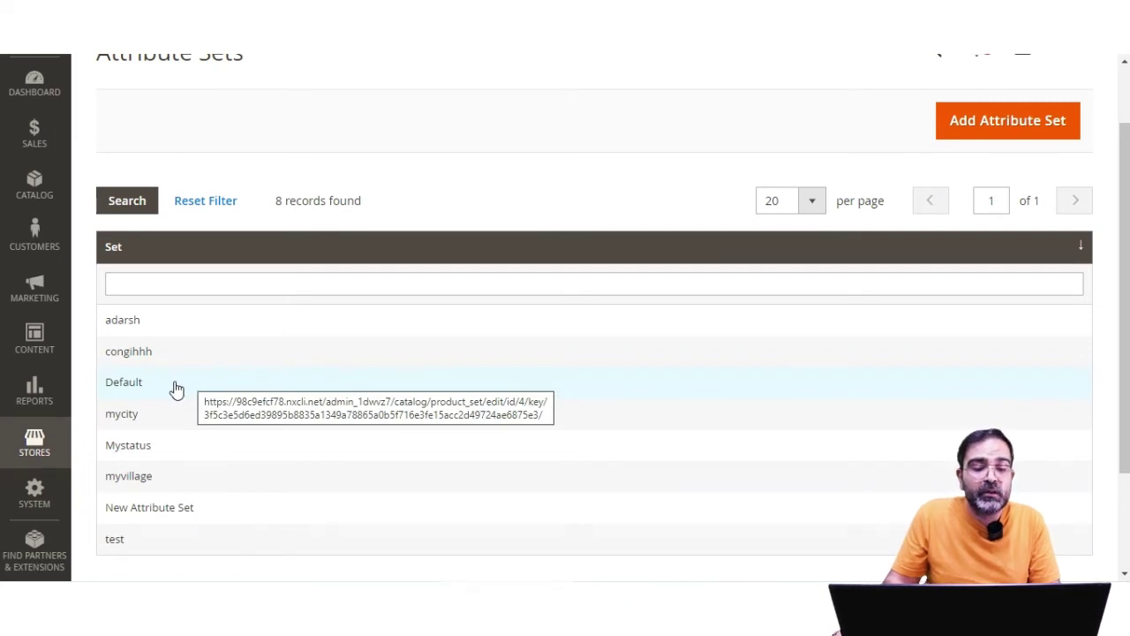
{"action": "left_click", "coordinate": [177, 389]}
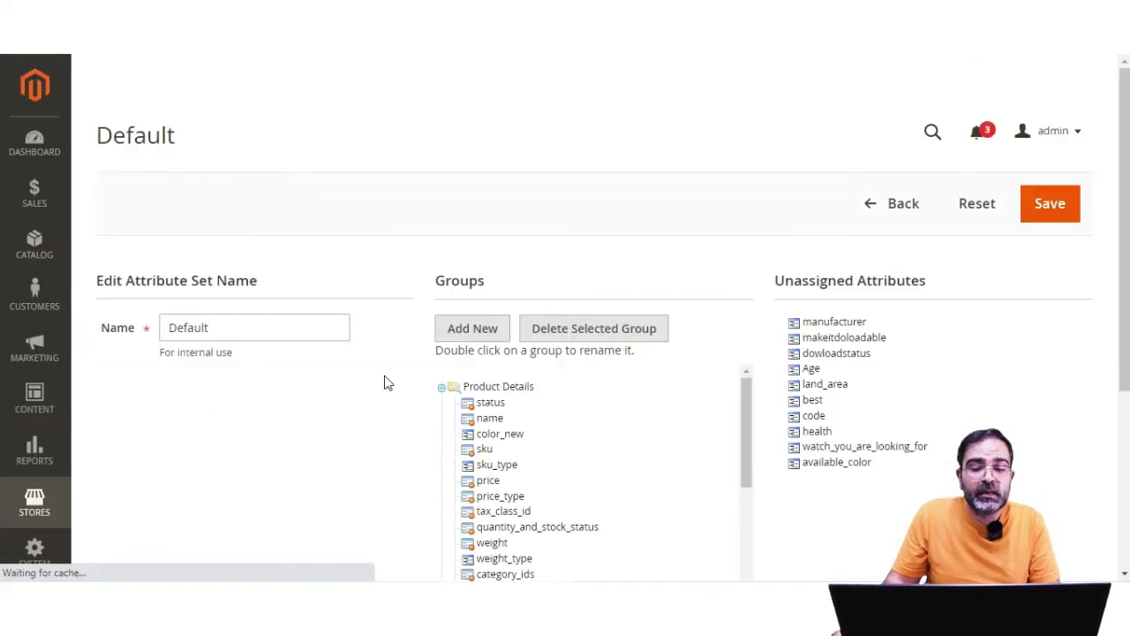
Move the unassigned available_color attribute into the Product Details group between name and color_new, and save the attribute set
{"action": "left_click_drag", "start_coordinate": [784, 280], "coordinate": [939, 285]}
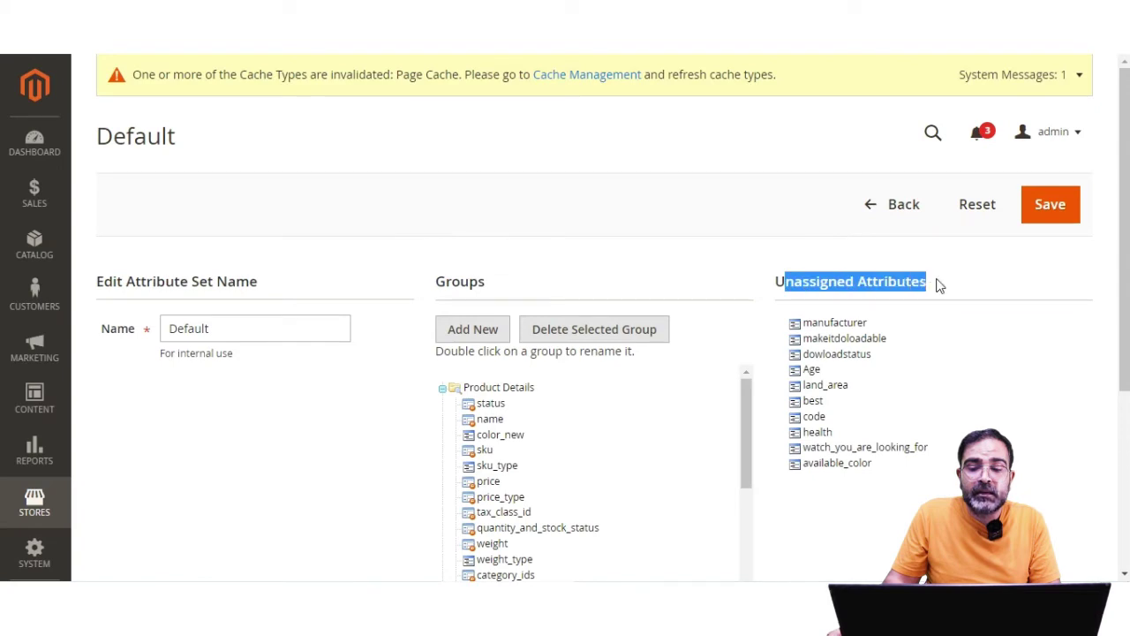
{"action": "left_click_drag", "start_coordinate": [1124, 287], "coordinate": [1107, 371]}
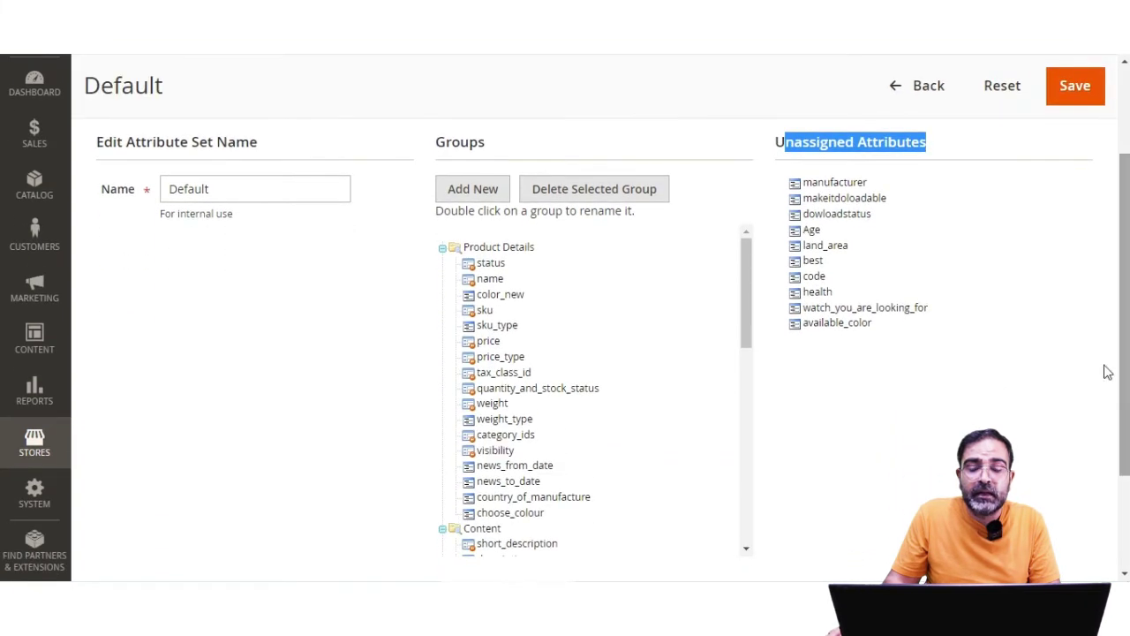
{"action": "left_click", "coordinate": [836, 331]}
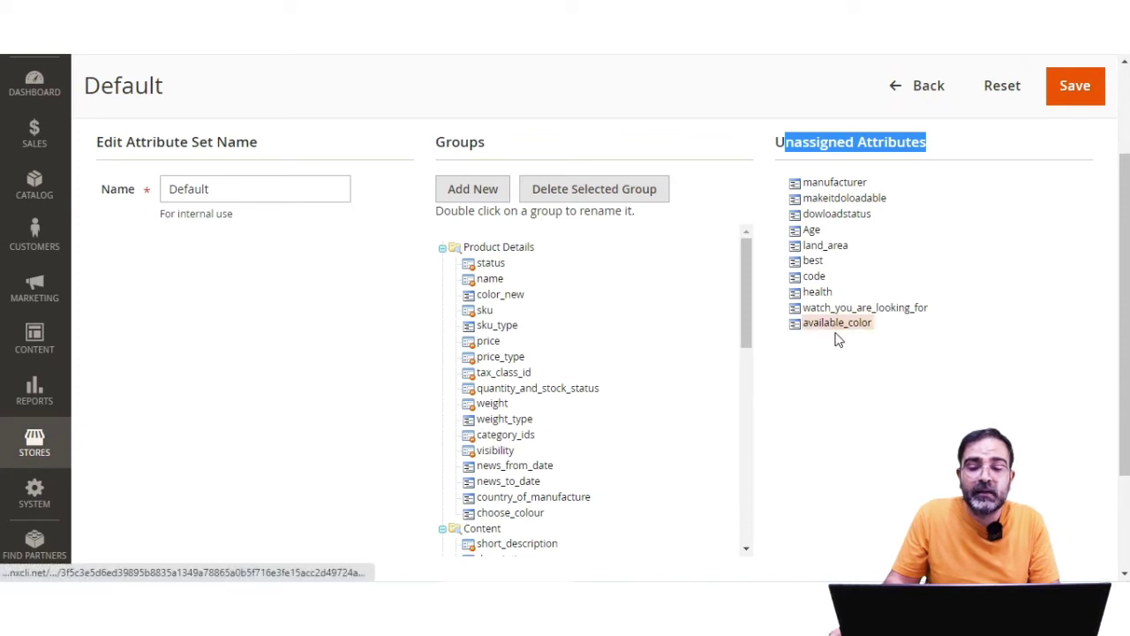
{"action": "left_click_drag", "start_coordinate": [844, 331], "coordinate": [525, 298]}
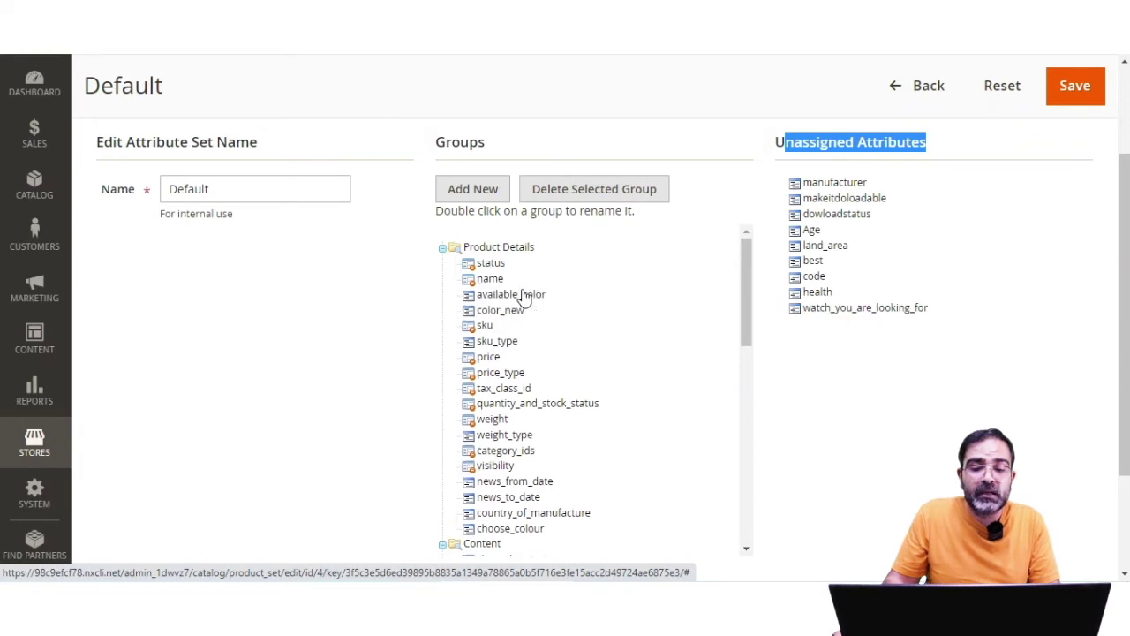
{"action": "left_click", "coordinate": [1071, 85]}
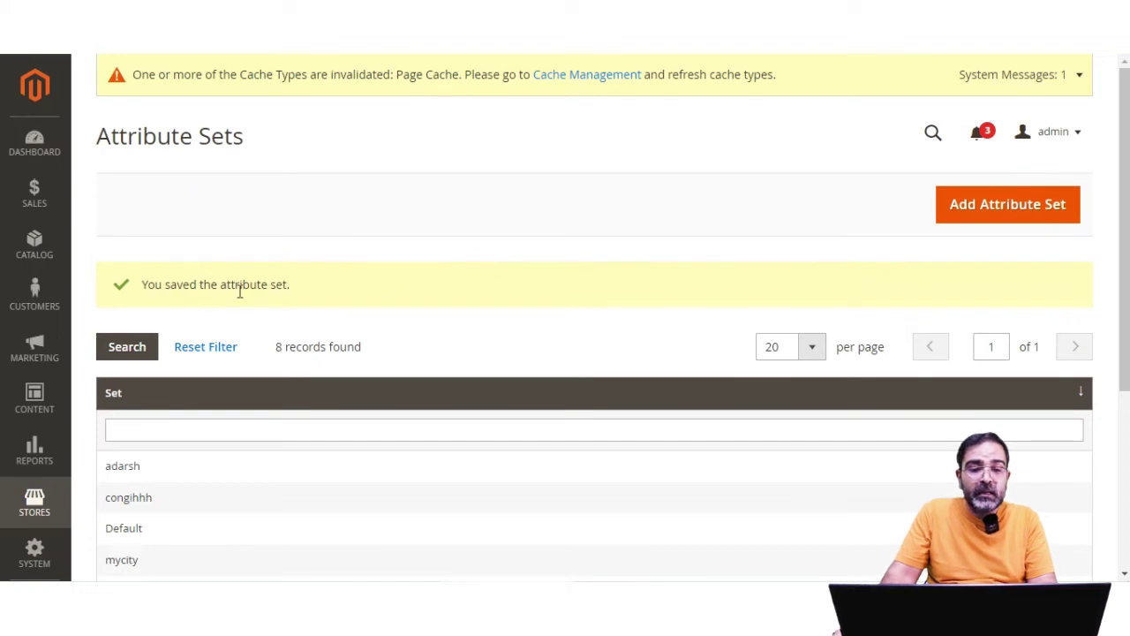
Start a new simple product from the catalog's product list and choose the Default attribute set
{"action": "left_click", "coordinate": [40, 251]}
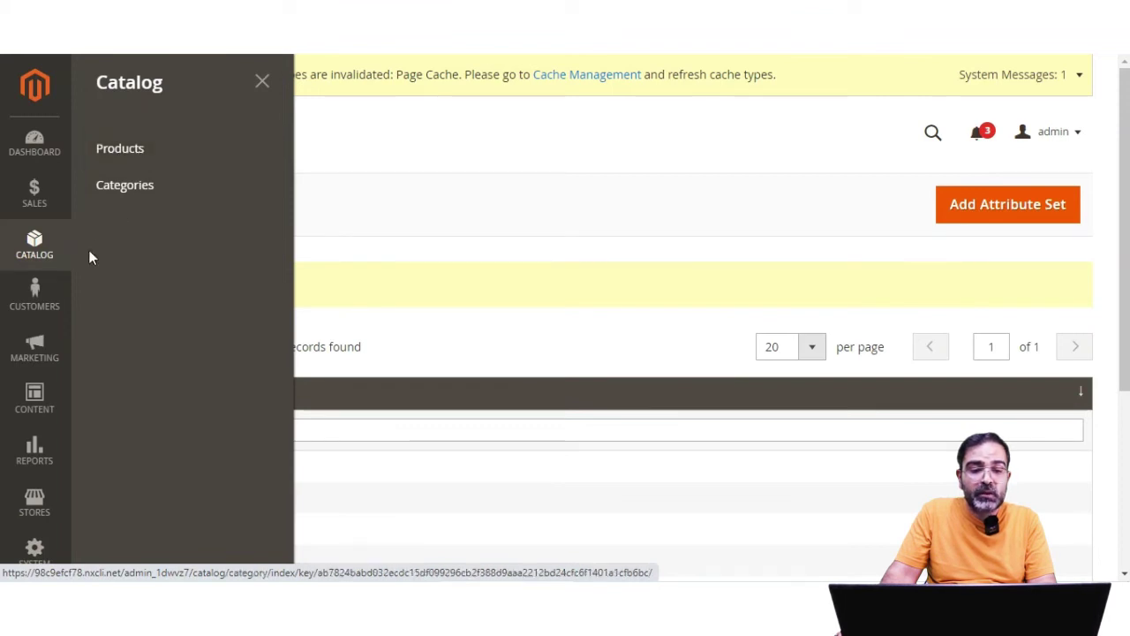
{"action": "left_click", "coordinate": [141, 151]}
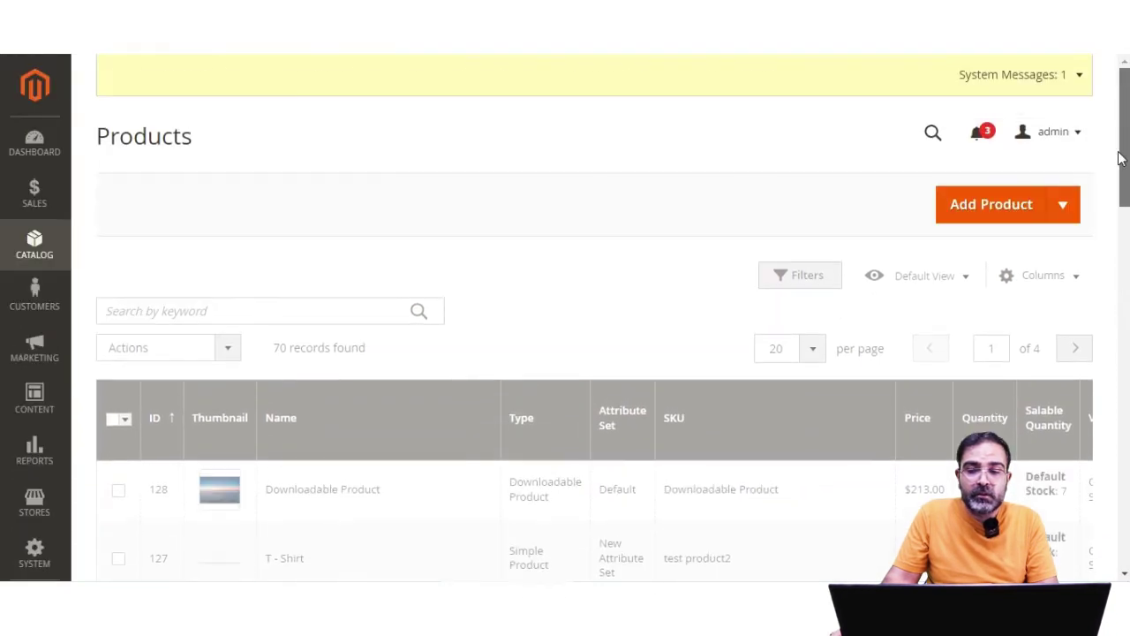
{"action": "left_click", "coordinate": [1060, 217]}
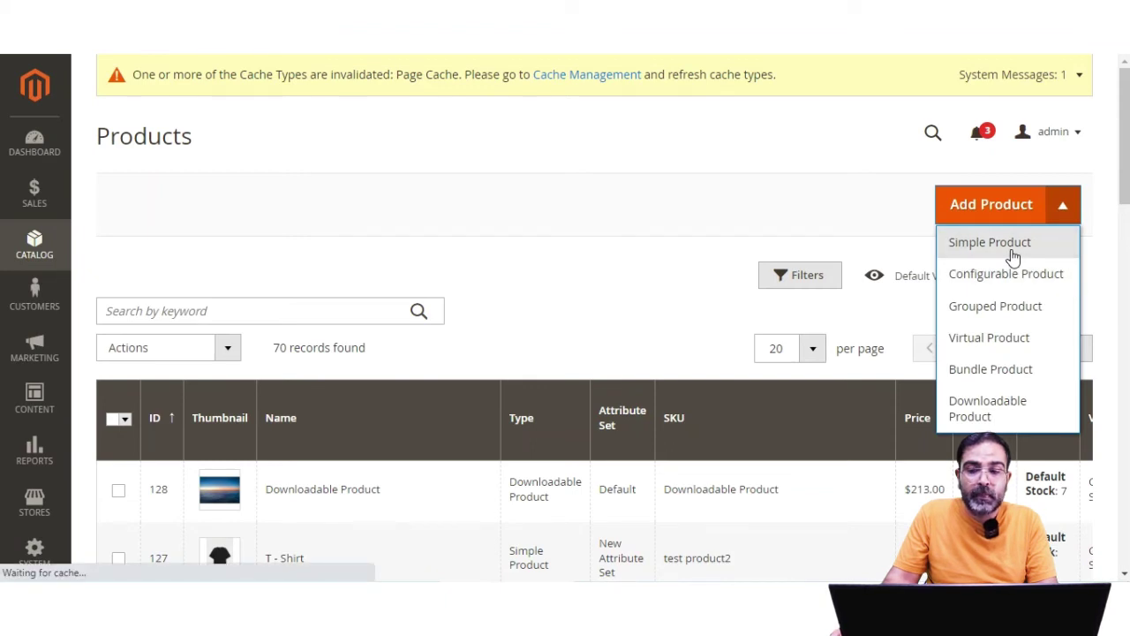
{"action": "left_click", "coordinate": [990, 243]}
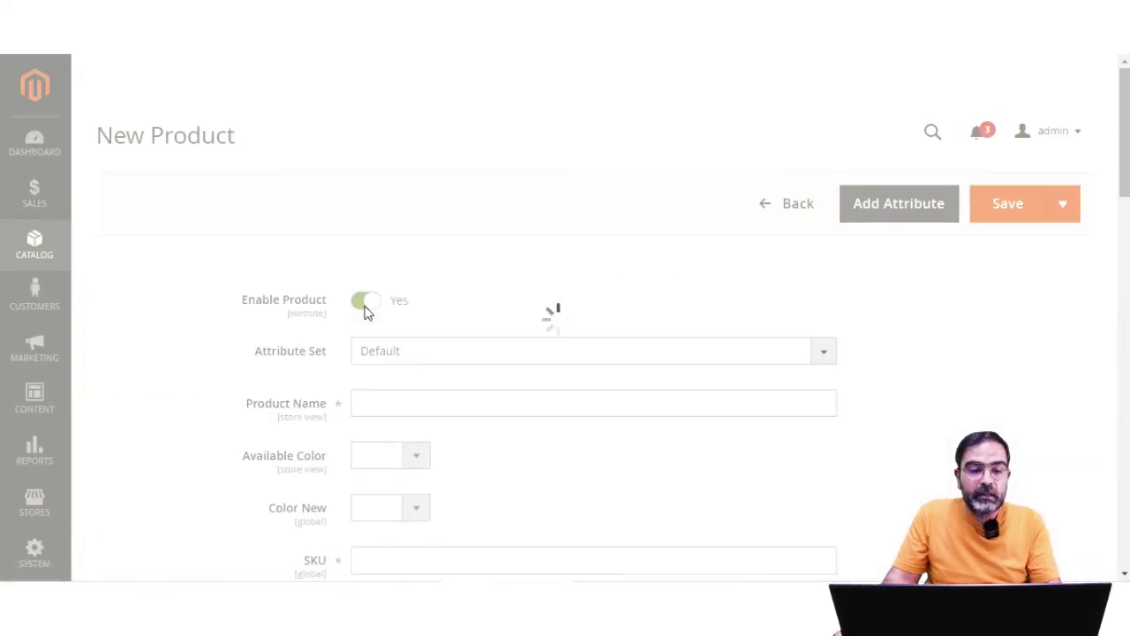
{"action": "left_click", "coordinate": [422, 358]}
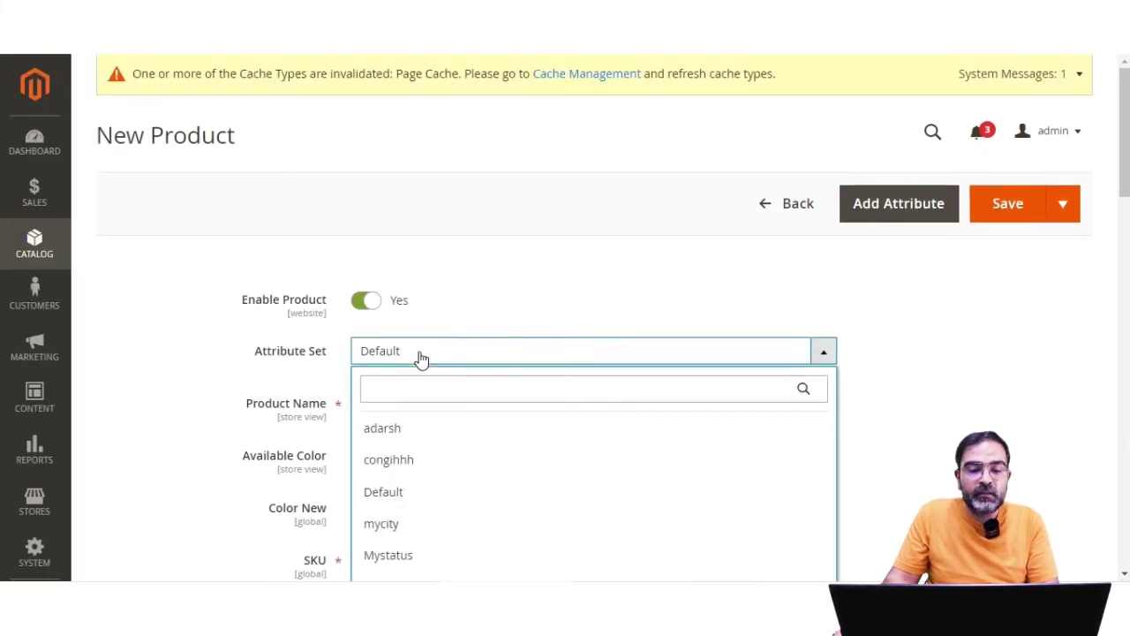
{"action": "scroll", "coordinate": [421, 358], "scroll_direction": "down", "scroll_amount": 2}
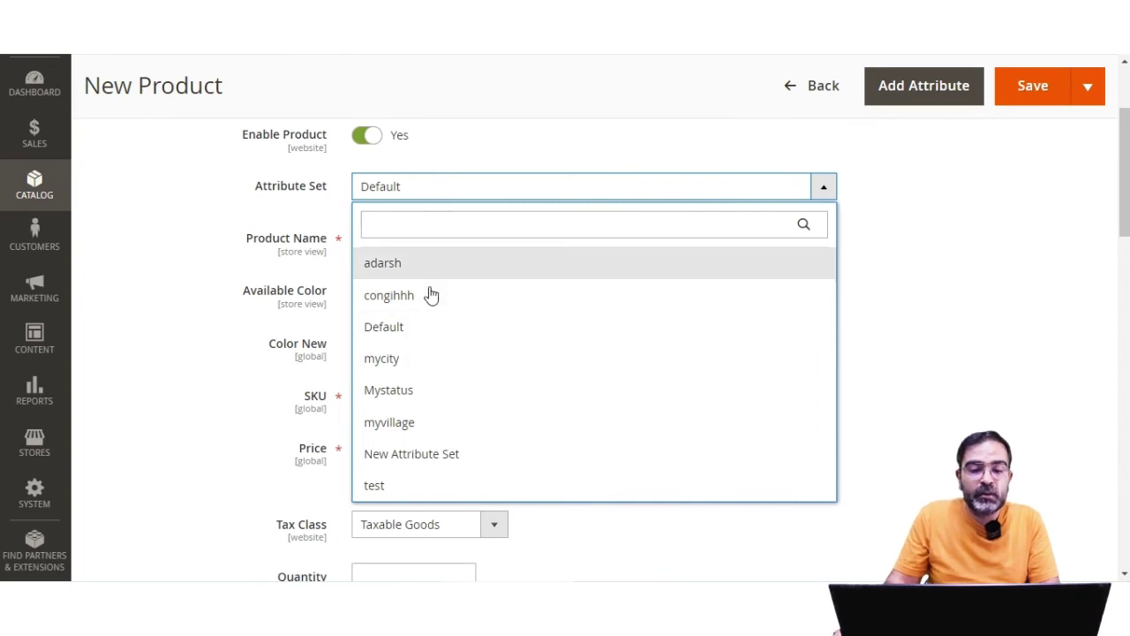
{"action": "left_click", "coordinate": [423, 329]}
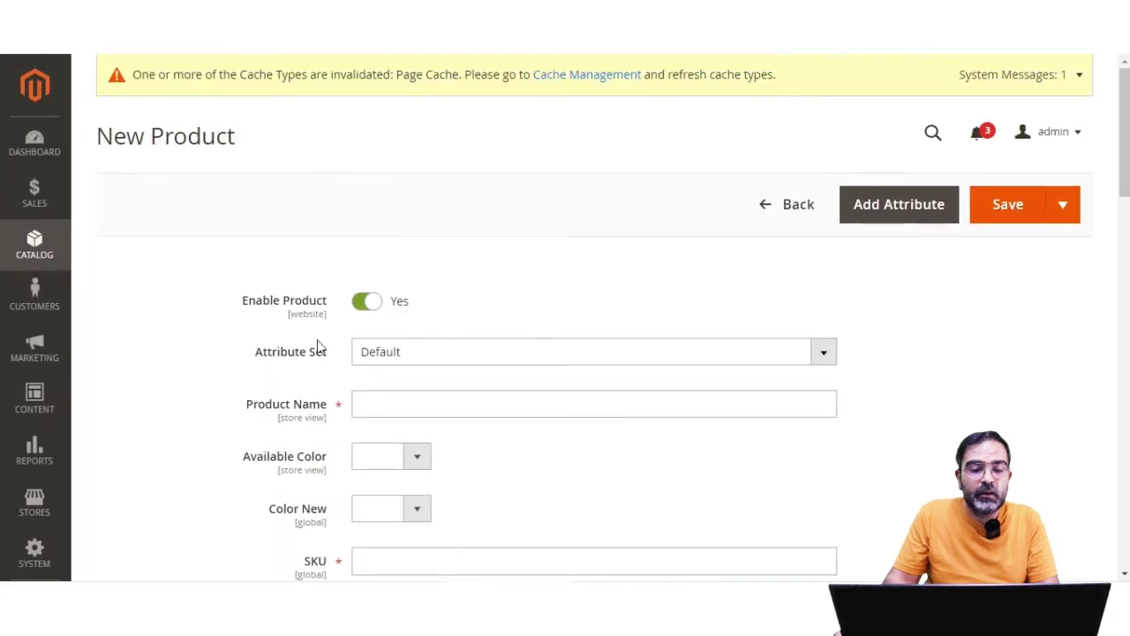
Check the choices offered by the Available Color and Color New attributes on the new product form
{"action": "scroll", "coordinate": [409, 363], "scroll_direction": "down", "scroll_amount": 1}
{"action": "scroll", "coordinate": [409, 362], "scroll_direction": "down", "scroll_amount": 1}
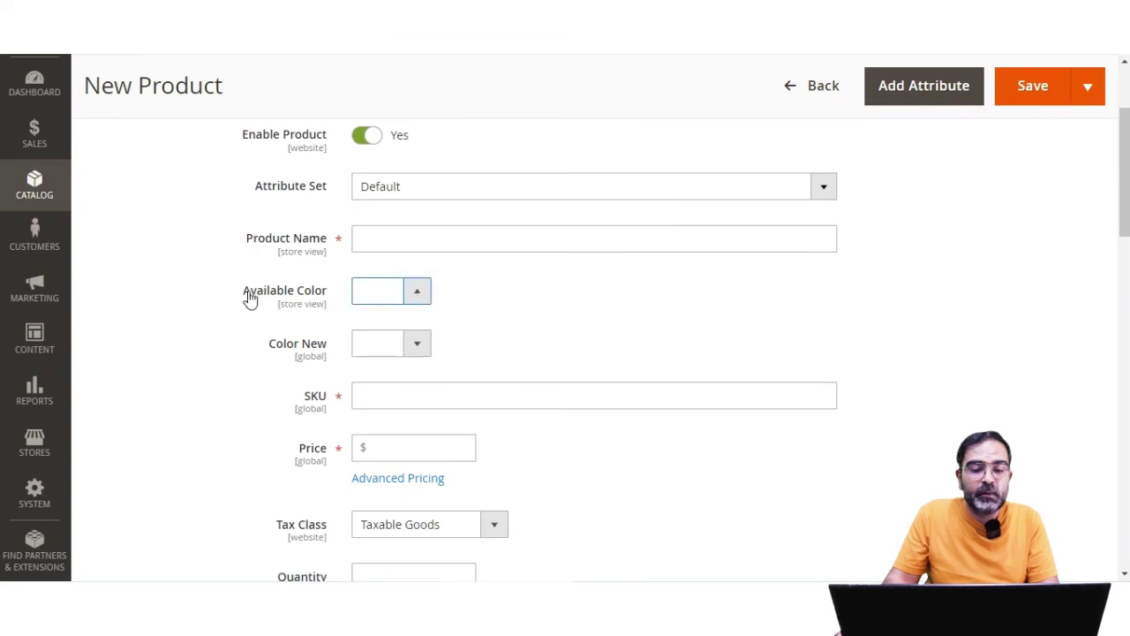
{"action": "left_click_drag", "start_coordinate": [248, 298], "coordinate": [330, 298]}
{"action": "left_click", "coordinate": [421, 299]}
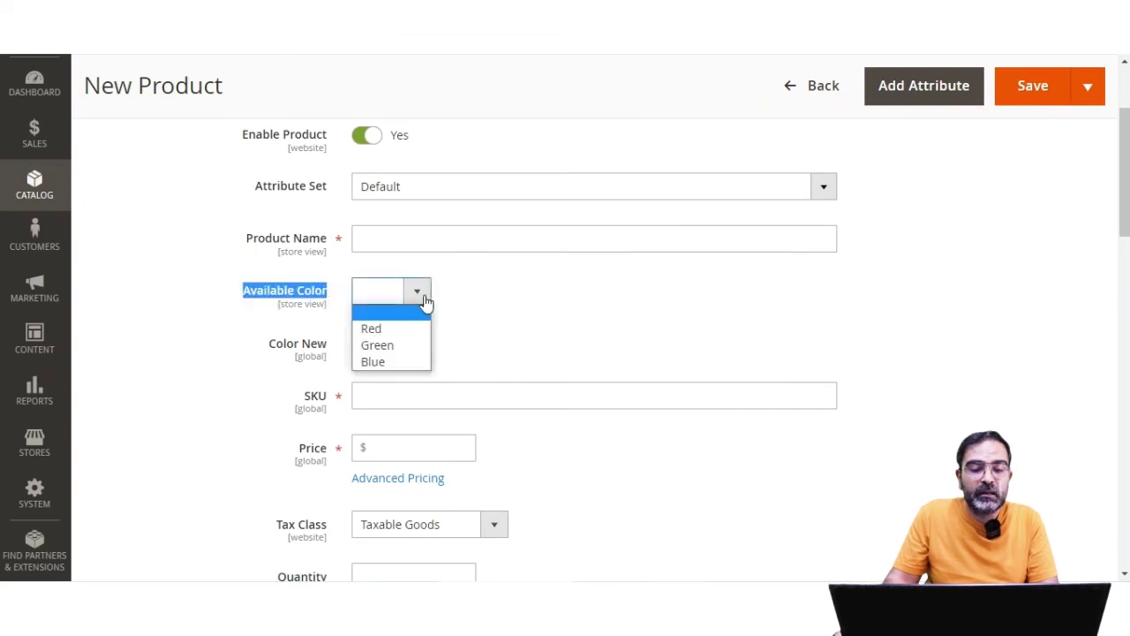
{"action": "left_click", "coordinate": [449, 354]}
{"action": "left_click", "coordinate": [418, 345]}
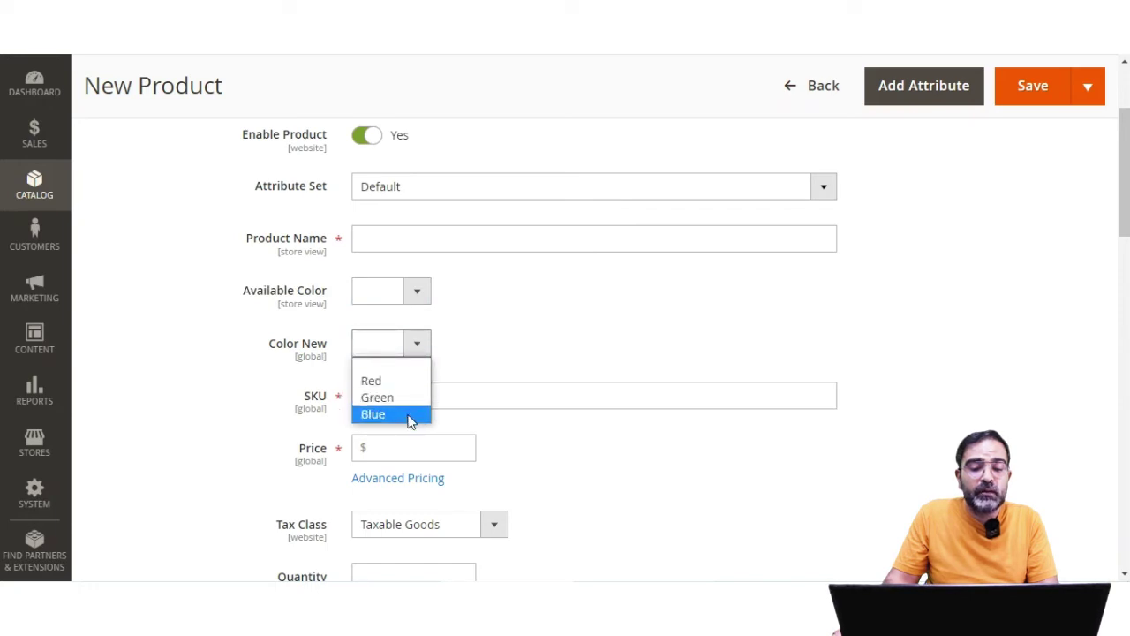
{"action": "left_click", "coordinate": [530, 349]}
Name the product Simple 12 and set Available Color to Red and Color New to Green
{"action": "left_click", "coordinate": [416, 244]}
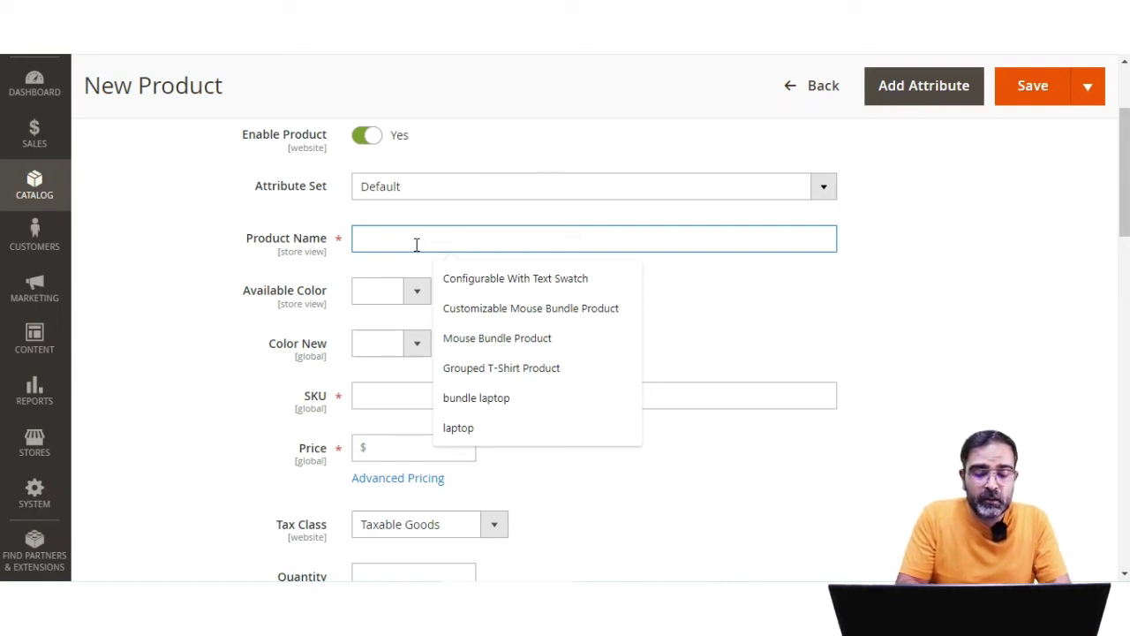
{"action": "type", "text": "Simple 1"}
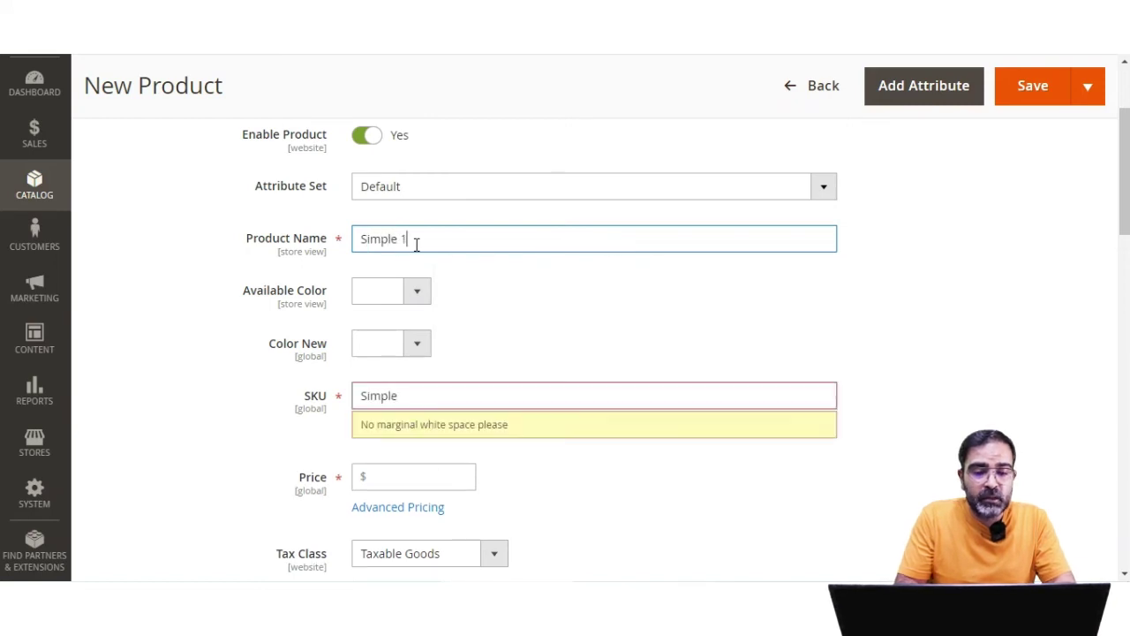
{"action": "type", "text": "2"}
{"action": "left_click", "coordinate": [411, 290]}
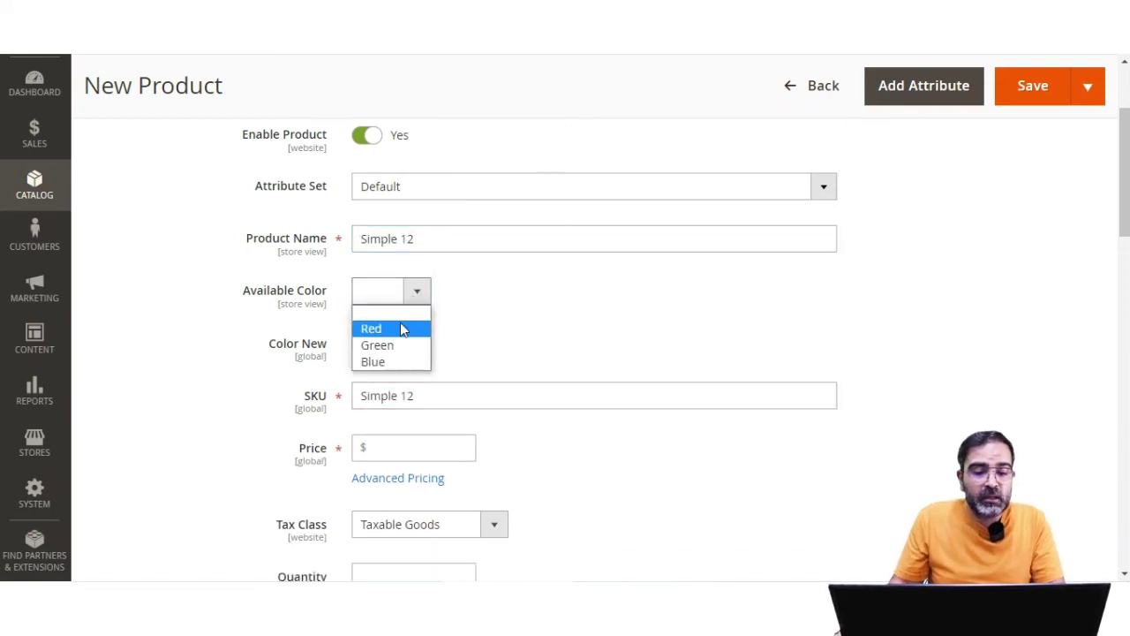
{"action": "left_click", "coordinate": [398, 330]}
{"action": "left_click", "coordinate": [416, 346]}
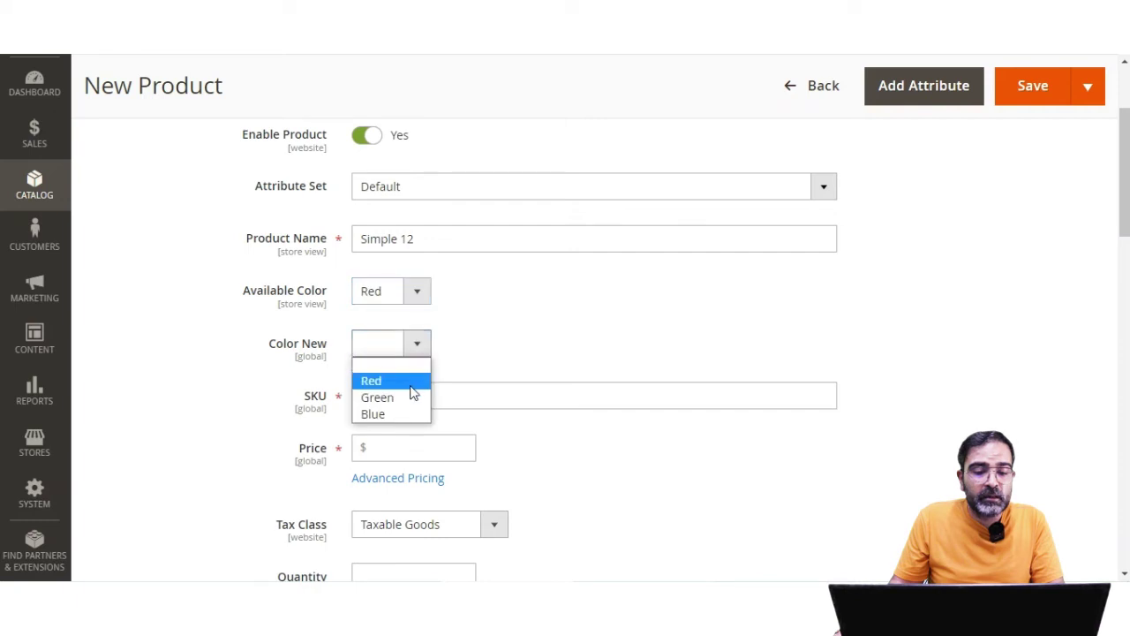
{"action": "left_click", "coordinate": [411, 397]}
Set the product's price to $123, its quantity to 12 and its weight to 2 lbs
{"action": "scroll", "coordinate": [485, 363], "scroll_direction": "down", "scroll_amount": 2}
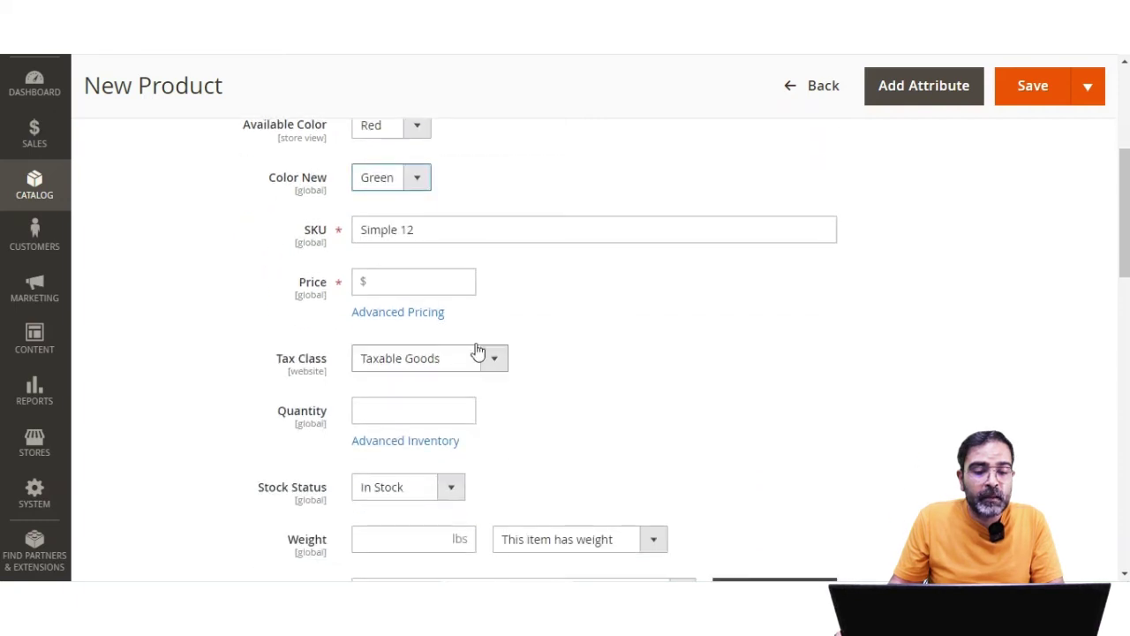
{"action": "left_click", "coordinate": [439, 284]}
{"action": "left_click", "coordinate": [422, 321]}
{"action": "left_click", "coordinate": [415, 410]}
{"action": "type", "text": "12"}
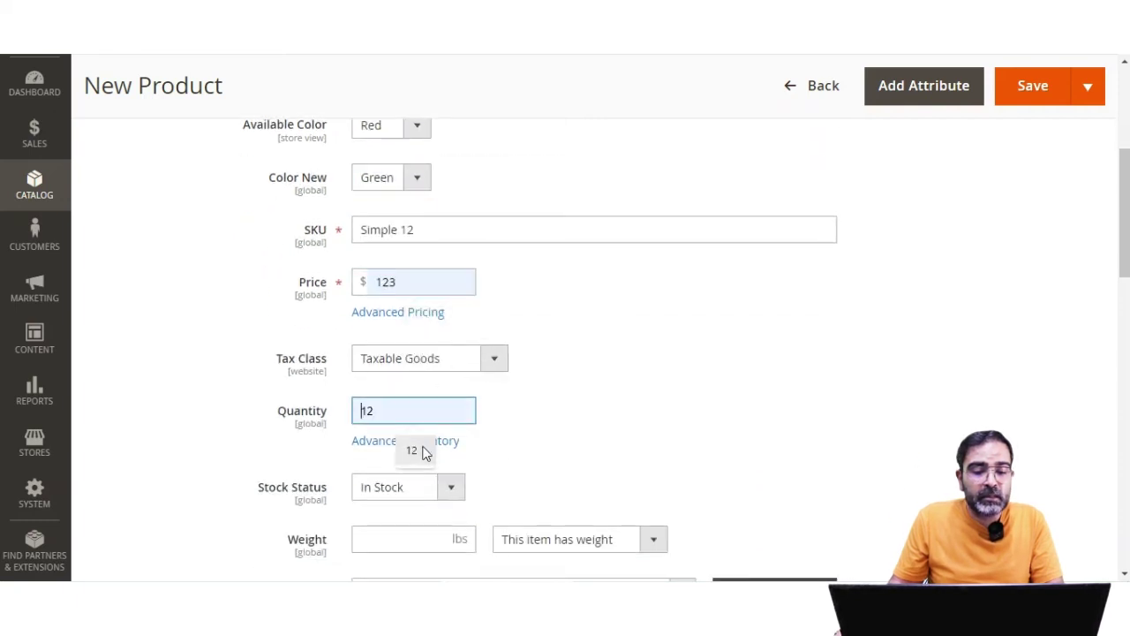
{"action": "scroll", "coordinate": [425, 454], "scroll_direction": "down", "scroll_amount": 2}
{"action": "left_click", "coordinate": [406, 376]}
{"action": "left_click", "coordinate": [417, 412]}
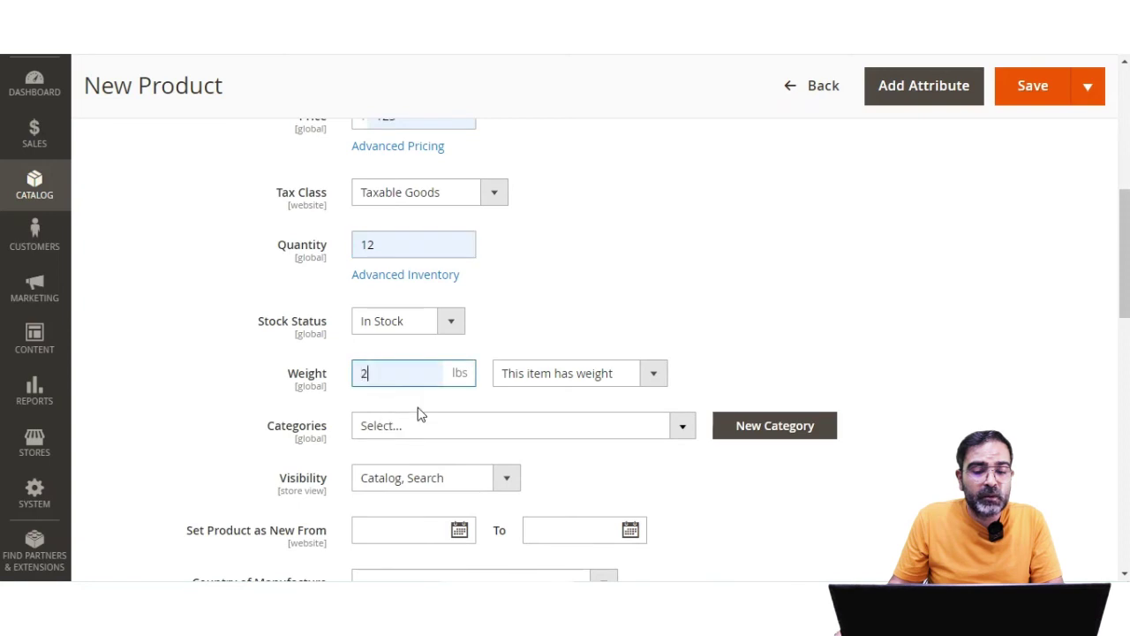
Assign the product to the Men's Watches category under Watches
{"action": "scroll", "coordinate": [419, 411], "scroll_direction": "down", "scroll_amount": 2}
{"action": "left_click", "coordinate": [404, 265]}
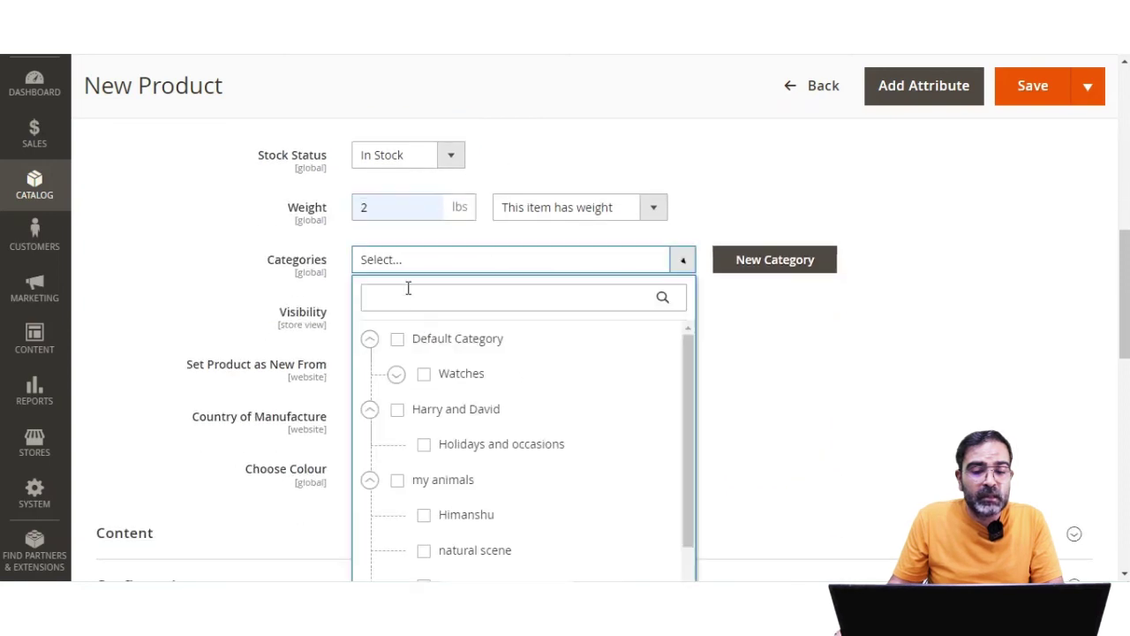
{"action": "left_click", "coordinate": [397, 375]}
{"action": "left_click", "coordinate": [451, 413]}
{"action": "left_click", "coordinate": [754, 371]}
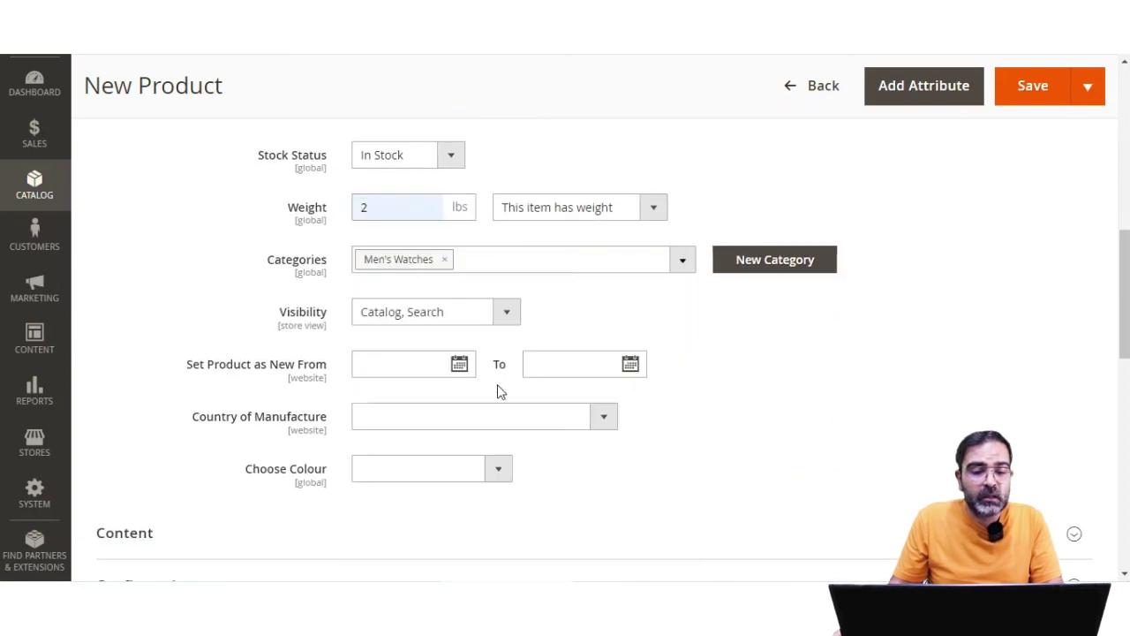
Open the Images And Videos section of the product form and save the new product
{"action": "scroll", "coordinate": [461, 392], "scroll_direction": "down", "scroll_amount": 1}
{"action": "scroll", "coordinate": [406, 392], "scroll_direction": "down", "scroll_amount": 4}
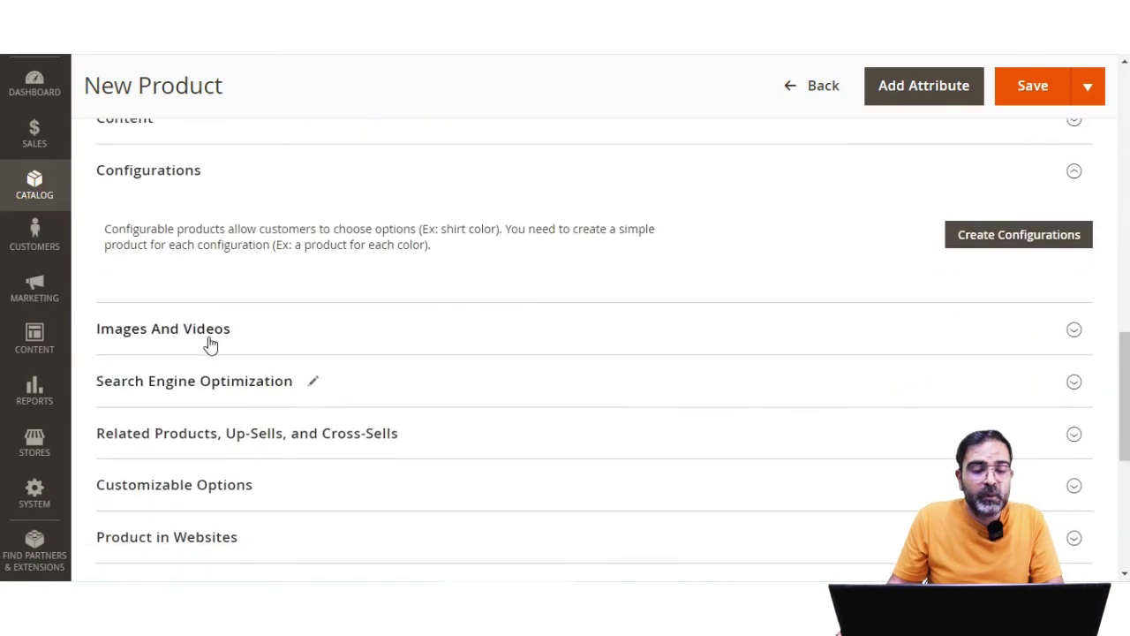
{"action": "left_click", "coordinate": [210, 345]}
{"action": "scroll", "coordinate": [257, 485], "scroll_direction": "up", "scroll_amount": 15}
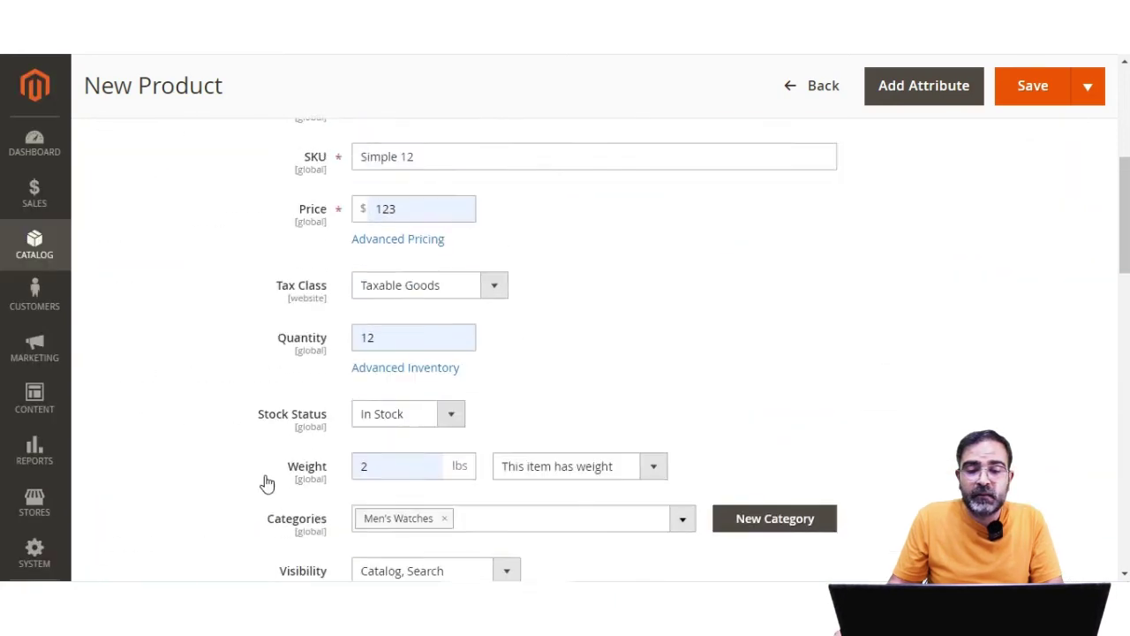
{"action": "left_click", "coordinate": [993, 210]}
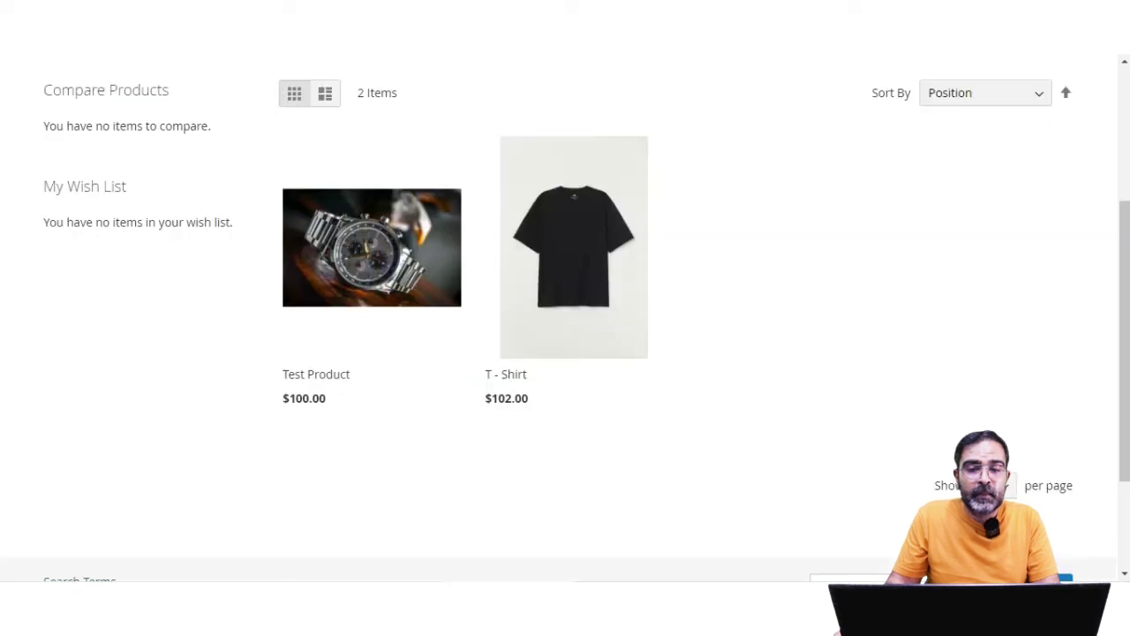
Switch to the storefront's Men's Watches category page, reload it and open the Simple 12 product
{"action": "mouse_move", "coordinate": [593, 235]}
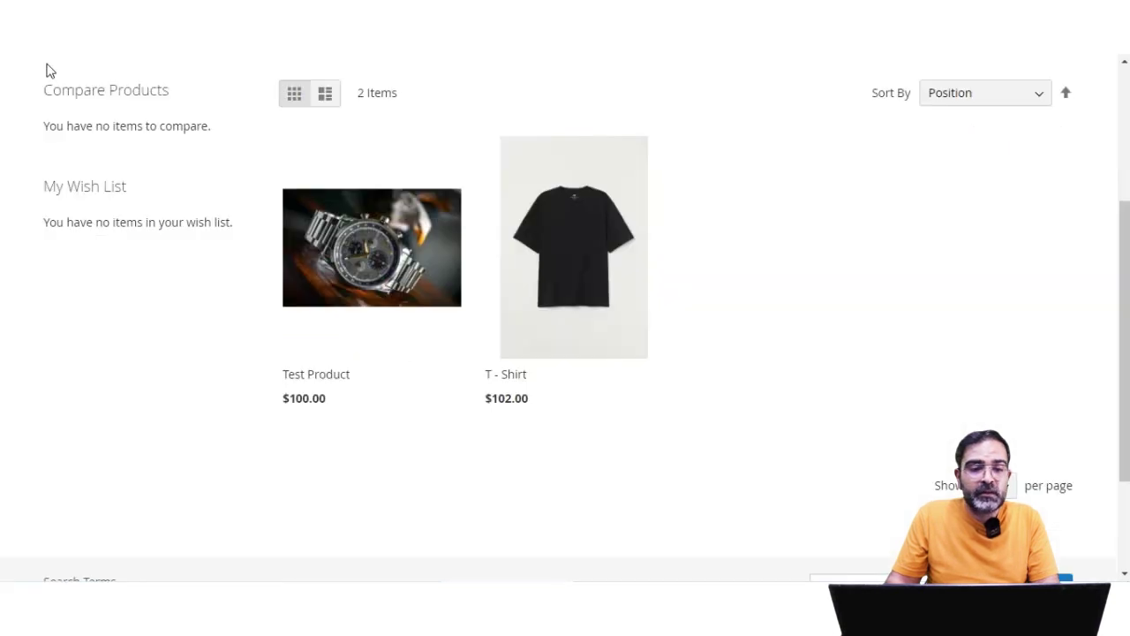
{"action": "scroll", "coordinate": [560, 295], "scroll_direction": "up", "scroll_amount": 3}
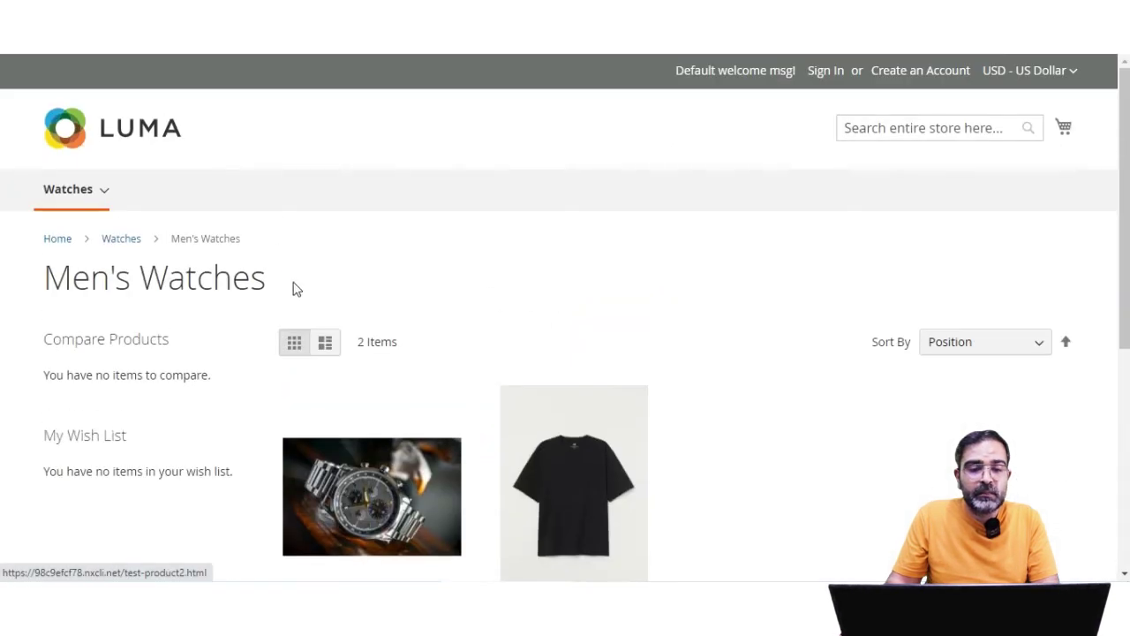
{"action": "key", "text": "F5"}
{"action": "scroll", "coordinate": [597, 332], "scroll_direction": "down", "scroll_amount": 3}
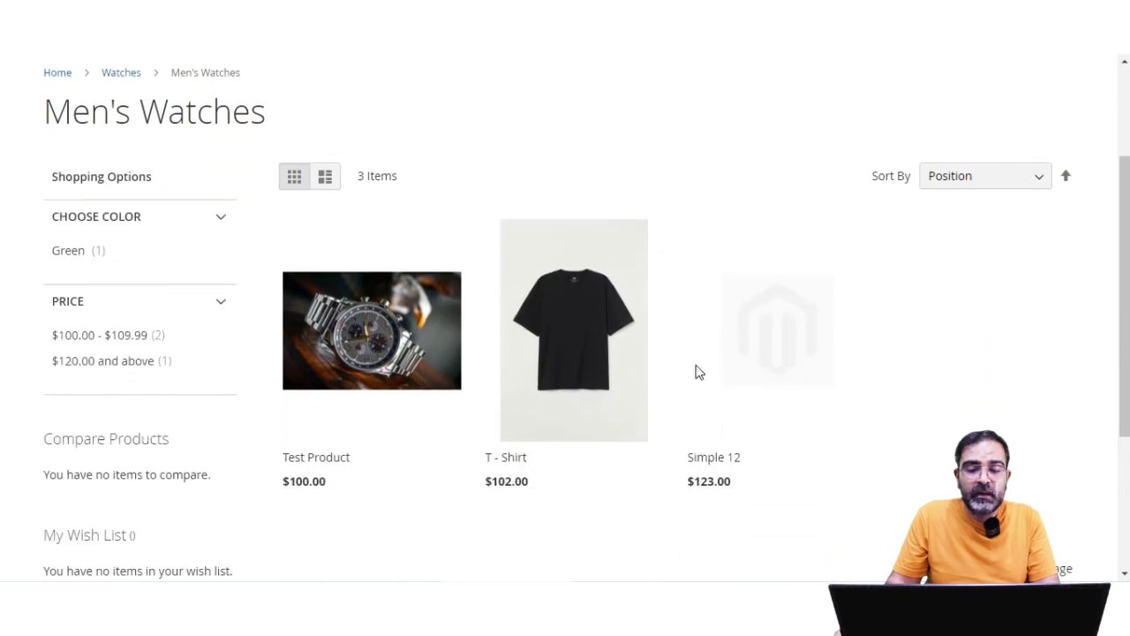
{"action": "left_click", "coordinate": [770, 296]}
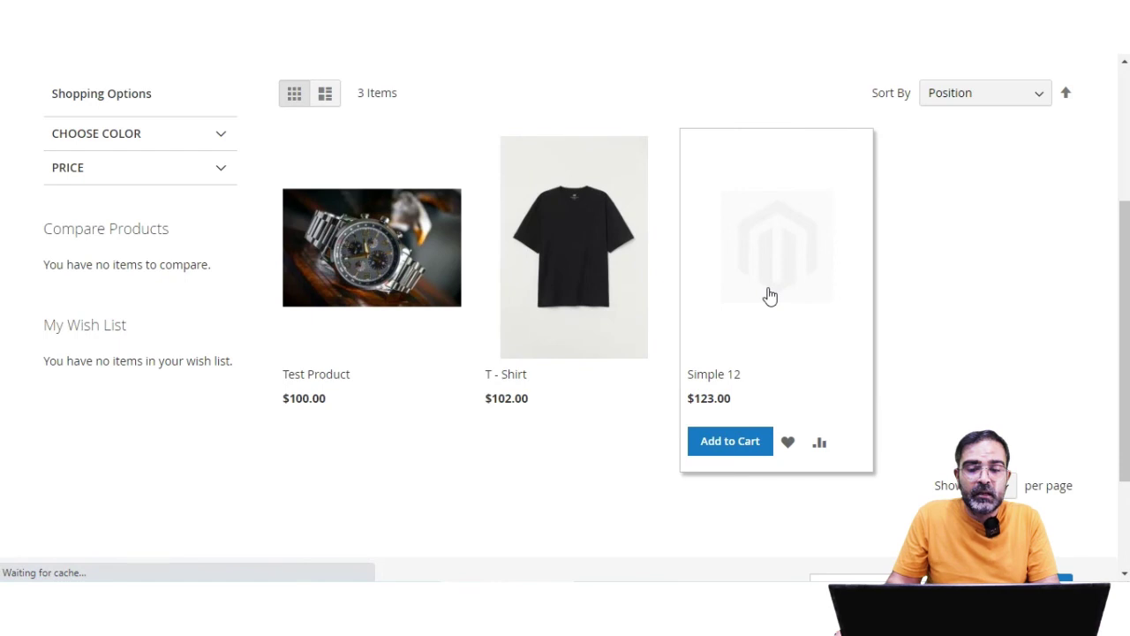
Examine the Available colors and Choose Color attributes in the More Information section of the Simple 12 product page
{"action": "scroll", "coordinate": [767, 301], "scroll_direction": "down", "scroll_amount": 5}
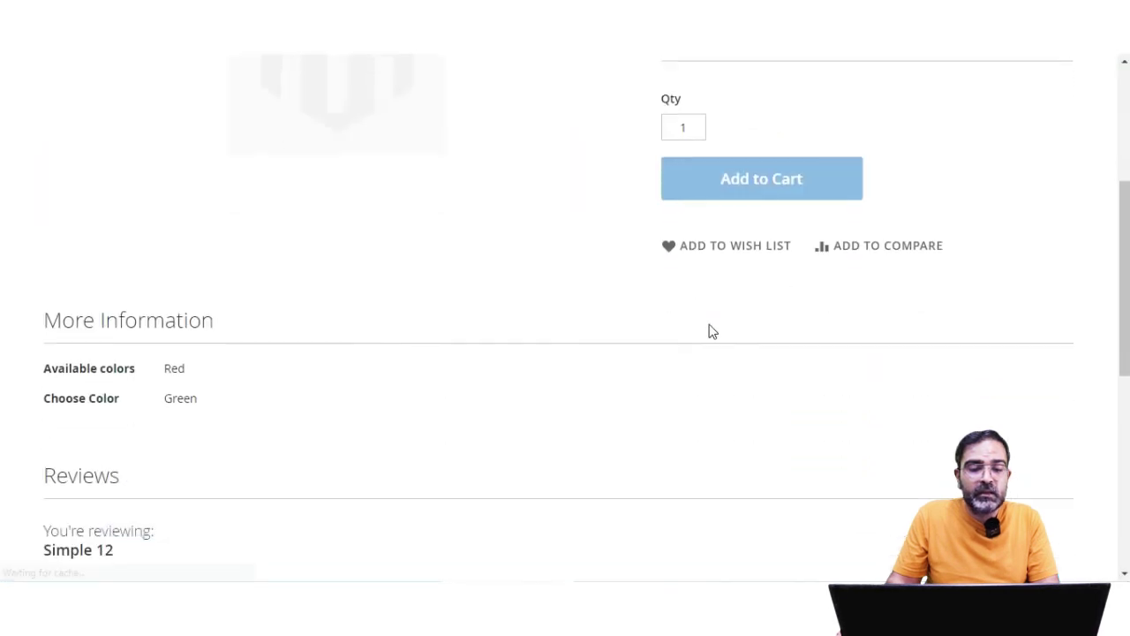
{"action": "scroll", "coordinate": [162, 356], "scroll_direction": "down", "scroll_amount": 2}
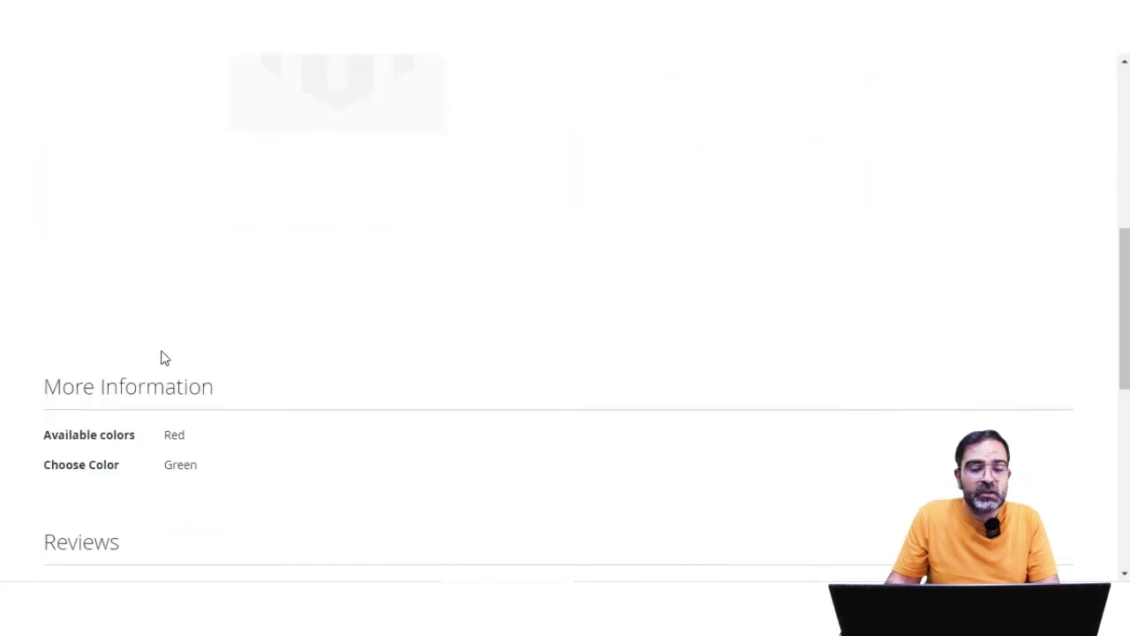
{"action": "left_click_drag", "start_coordinate": [44, 318], "coordinate": [215, 320]}
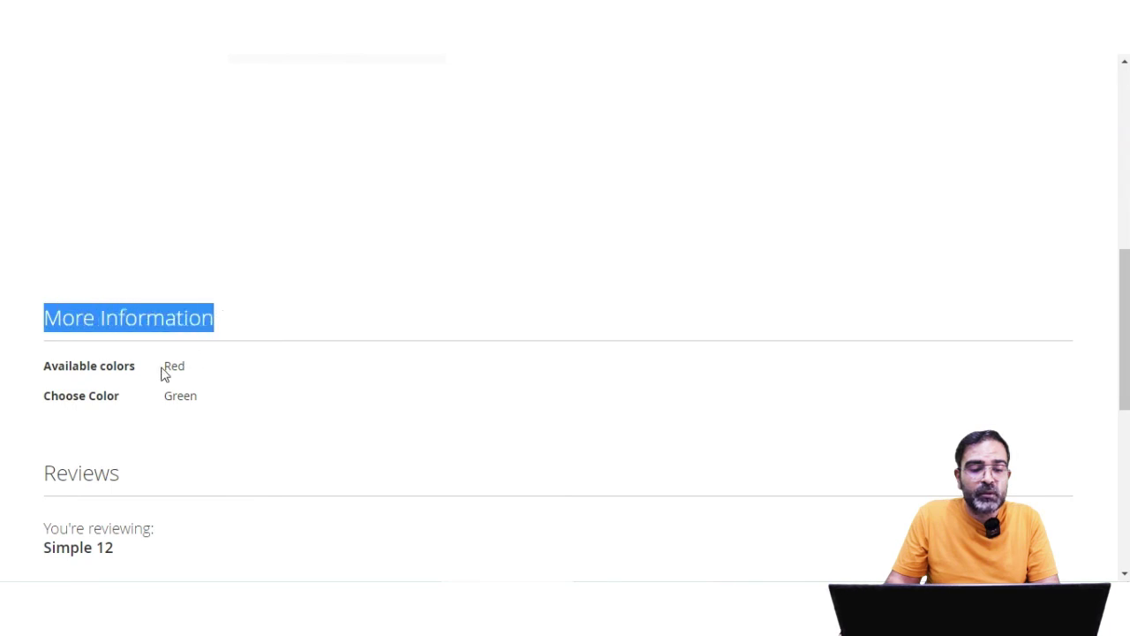
{"action": "left_click_drag", "start_coordinate": [44, 365], "coordinate": [185, 365]}
{"action": "left_click_drag", "start_coordinate": [44, 396], "coordinate": [209, 404]}
{"action": "left_click", "coordinate": [224, 403]}
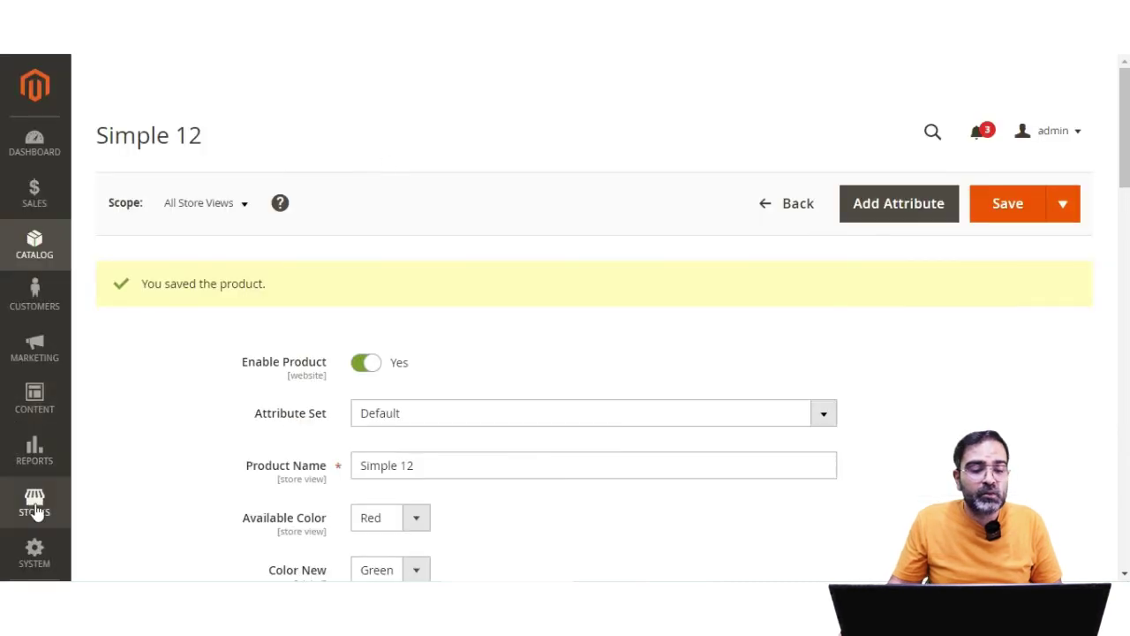
Look at the Stores options in the admin and return to the storefront to compare the Available colors label with its value
{"action": "left_click", "coordinate": [35, 502]}
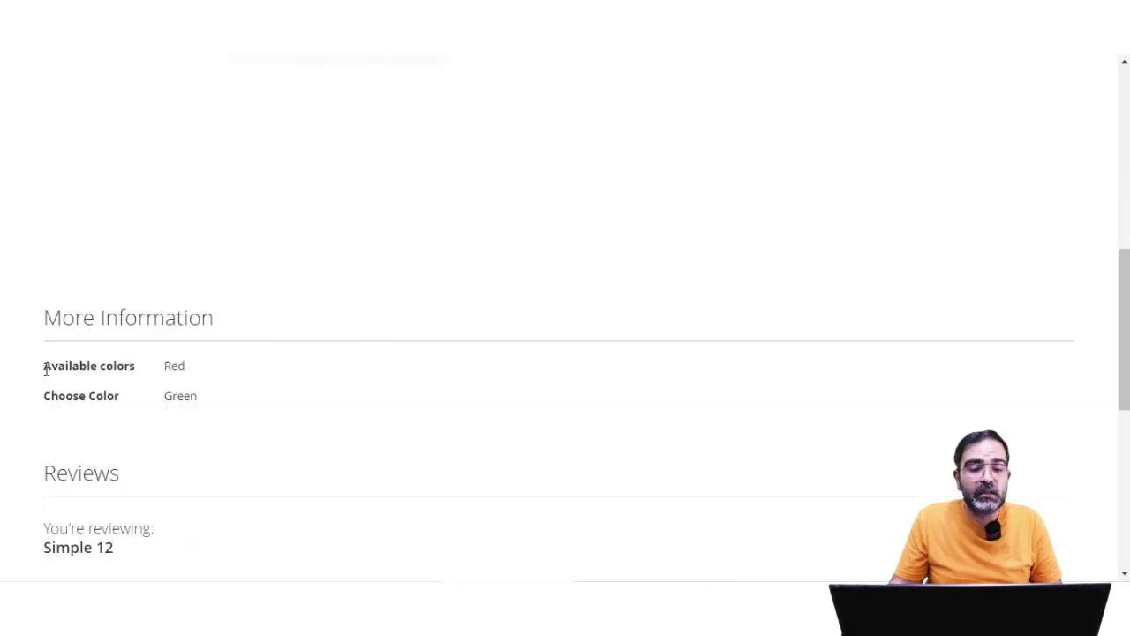
{"action": "left_click_drag", "start_coordinate": [45, 370], "coordinate": [191, 371]}
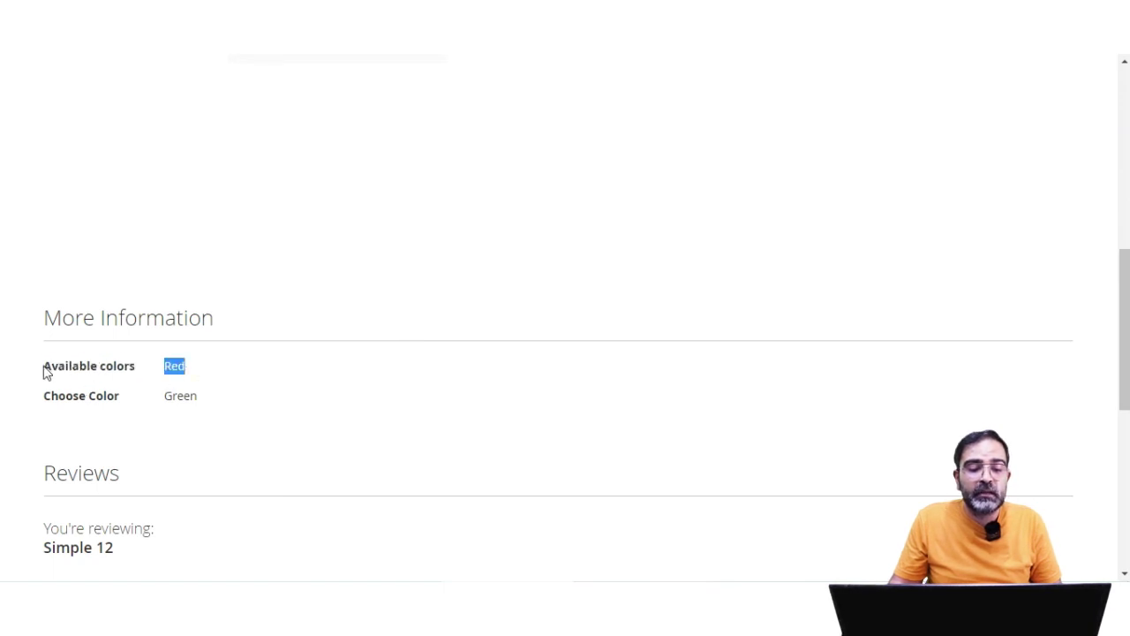
{"action": "left_click_drag", "start_coordinate": [46, 372], "coordinate": [133, 369]}
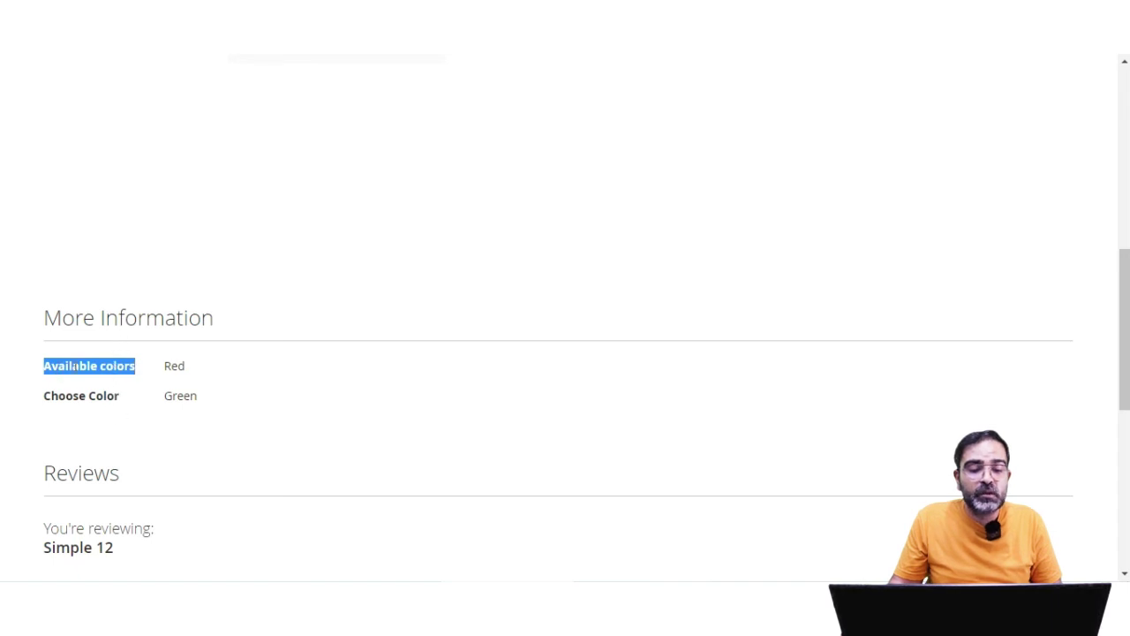
{"action": "left_click_drag", "start_coordinate": [164, 366], "coordinate": [200, 369]}
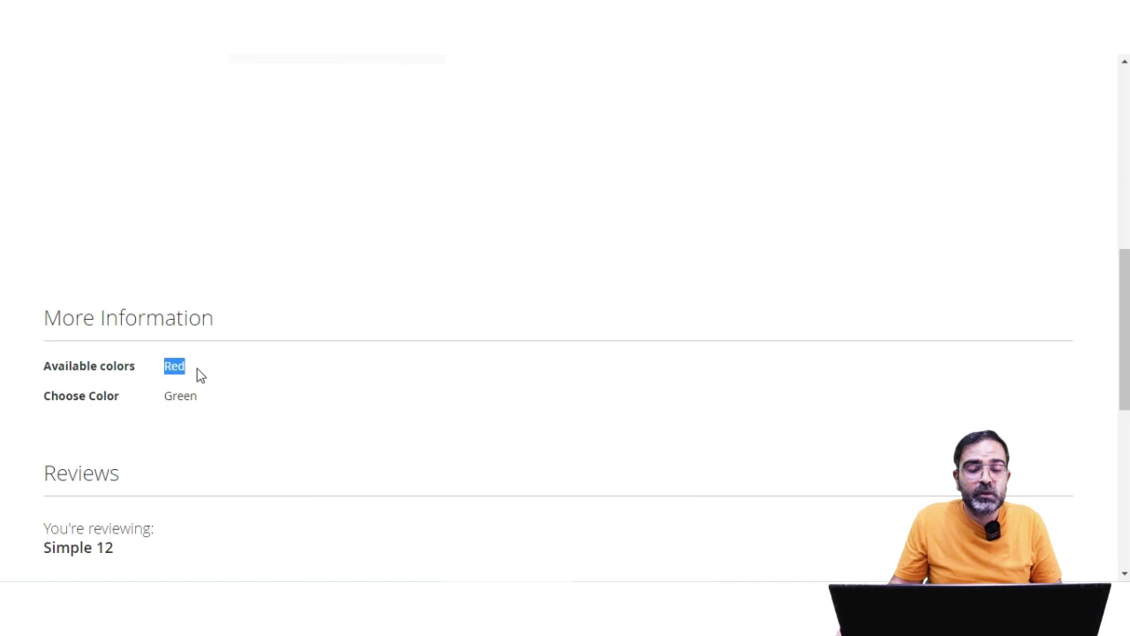
{"action": "left_click", "coordinate": [189, 372]}
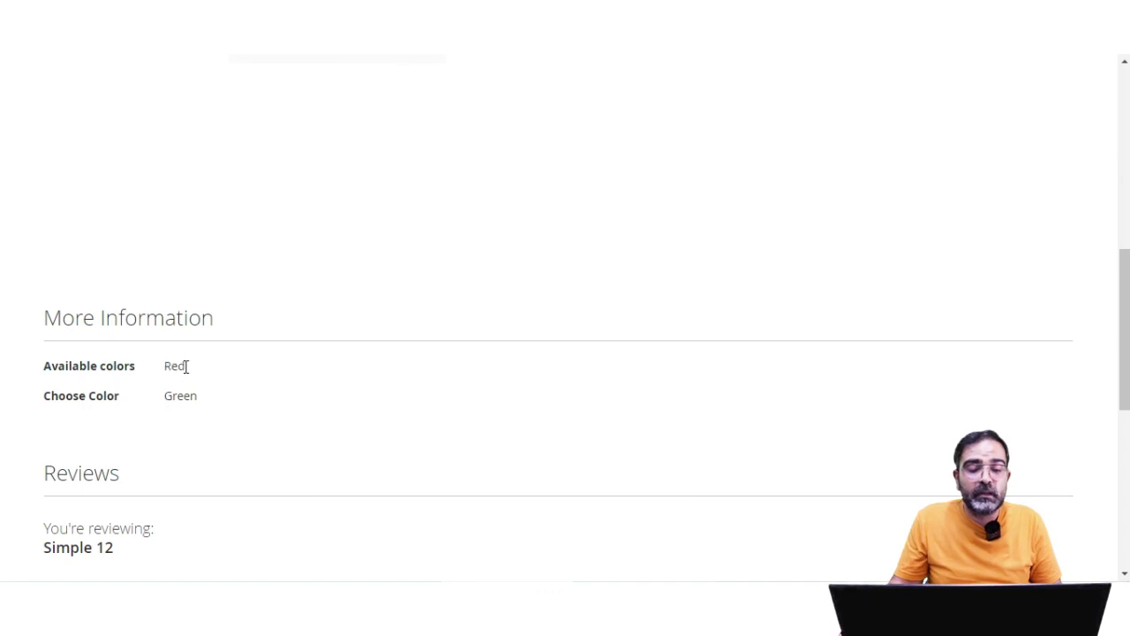
{"action": "left_click_drag", "start_coordinate": [186, 365], "coordinate": [165, 368]}
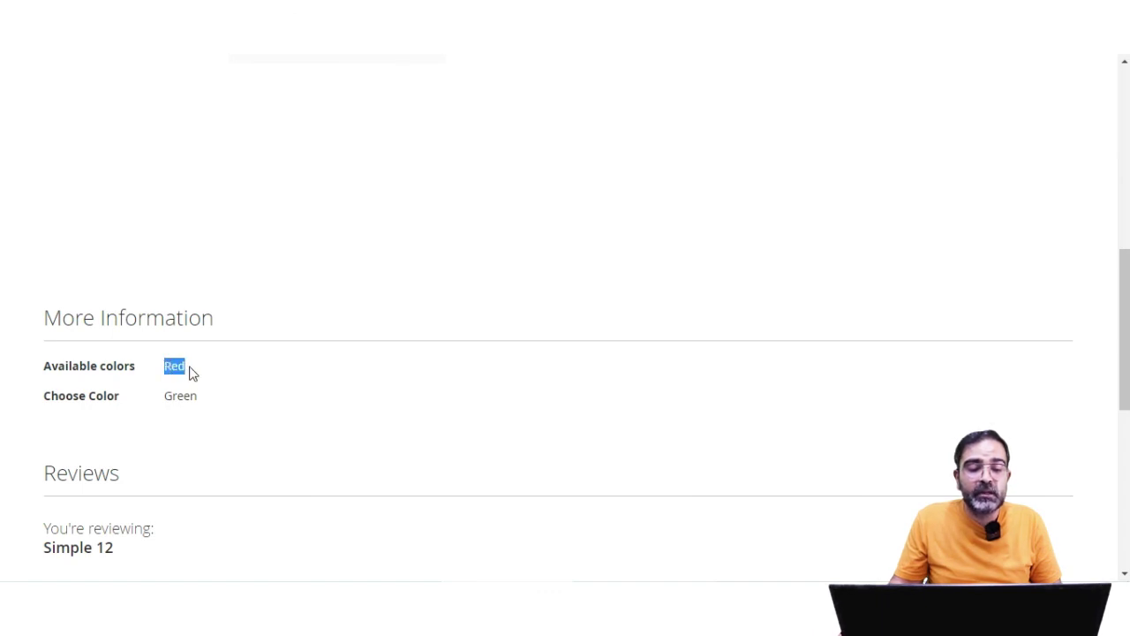
{"action": "left_click", "coordinate": [168, 364]}
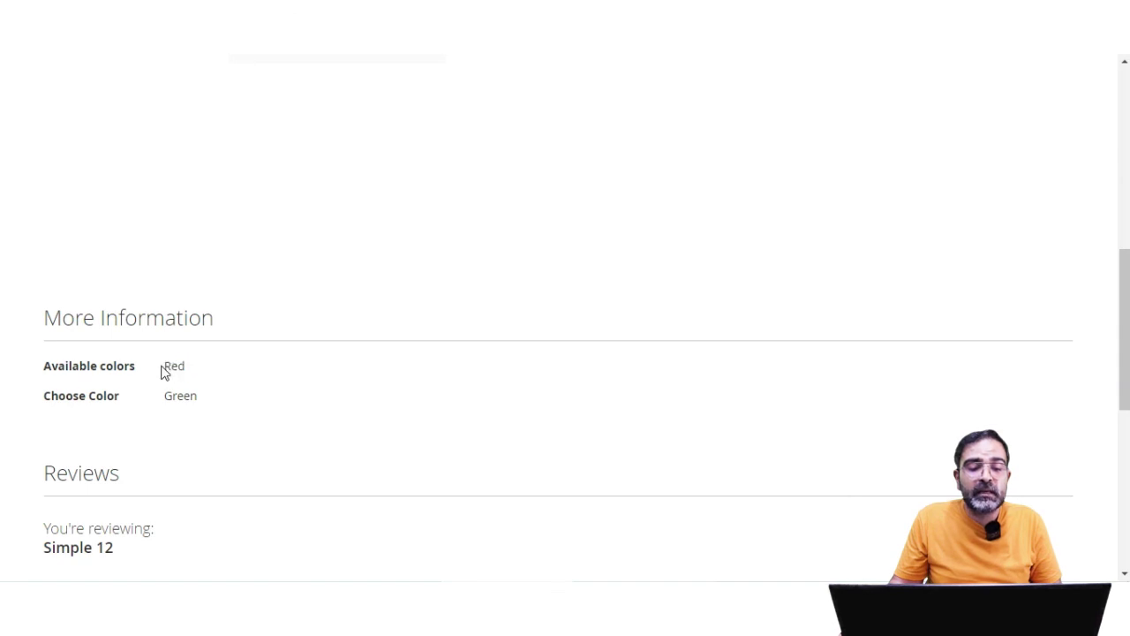
{"action": "left_click_drag", "start_coordinate": [167, 367], "coordinate": [189, 372]}
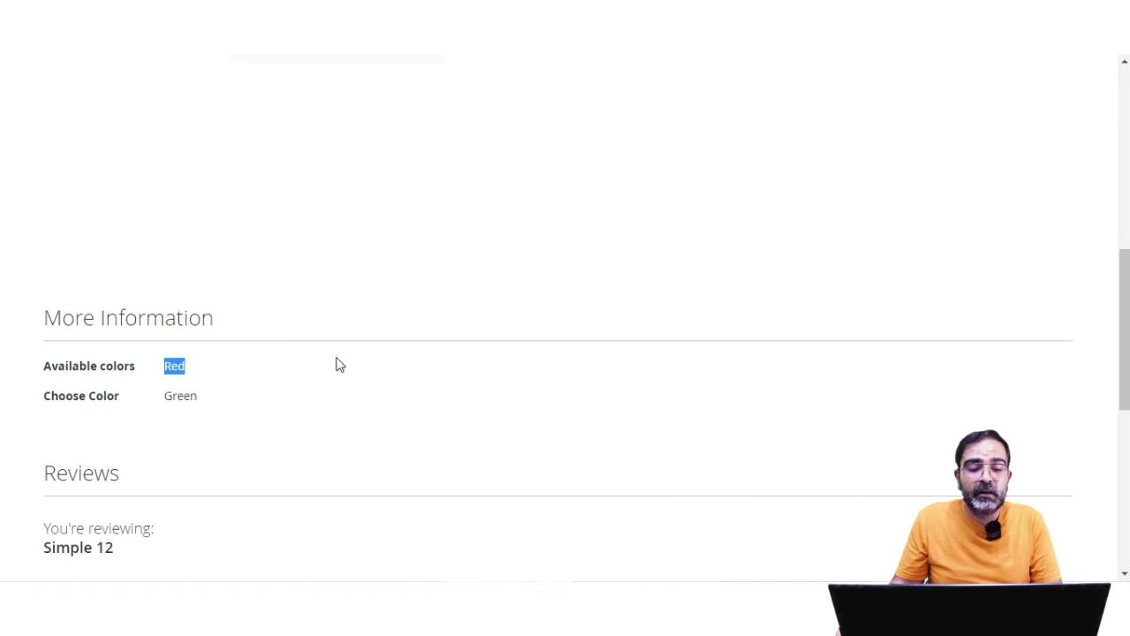
Review the Simple 12 storefront page, covering the main product details and the Available colors label under More Information
{"action": "scroll", "coordinate": [348, 360], "scroll_direction": "up", "scroll_amount": 4}
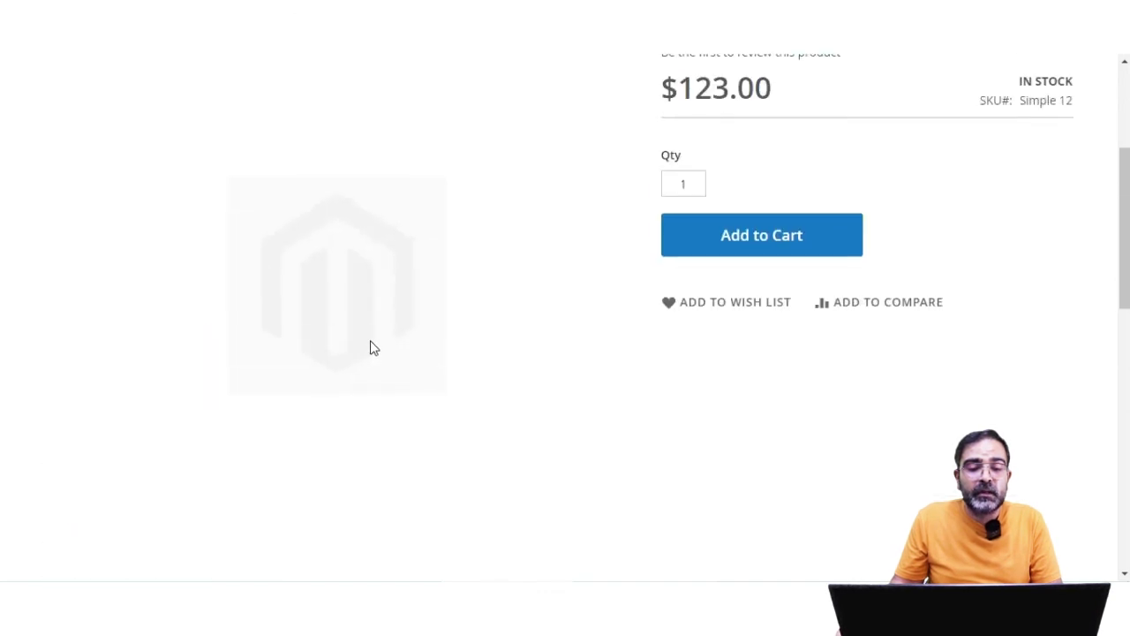
{"action": "scroll", "coordinate": [371, 348], "scroll_direction": "up", "scroll_amount": 2}
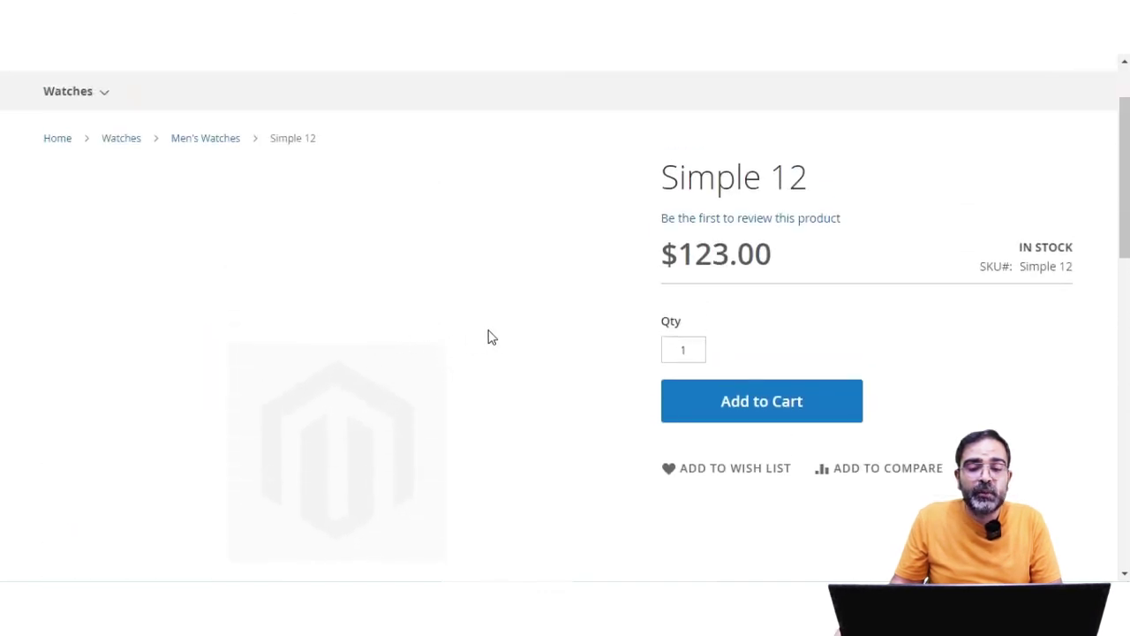
{"action": "scroll", "coordinate": [530, 340], "scroll_direction": "down", "scroll_amount": 8}
{"action": "scroll", "coordinate": [152, 390], "scroll_direction": "up", "scroll_amount": 3}
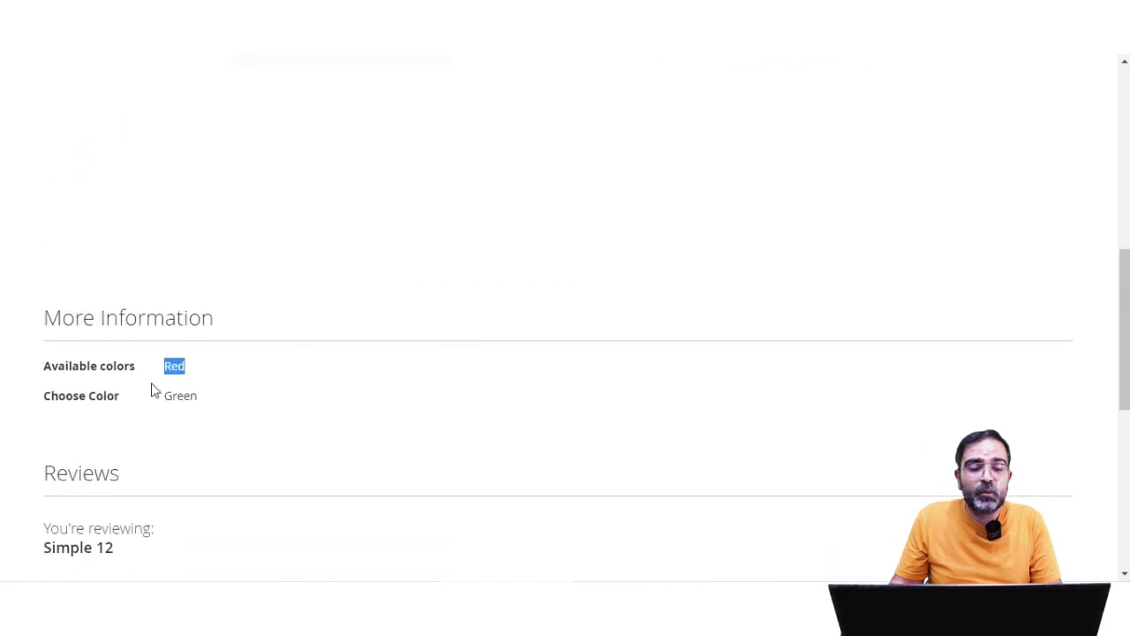
{"action": "left_click_drag", "start_coordinate": [52, 366], "coordinate": [134, 371]}
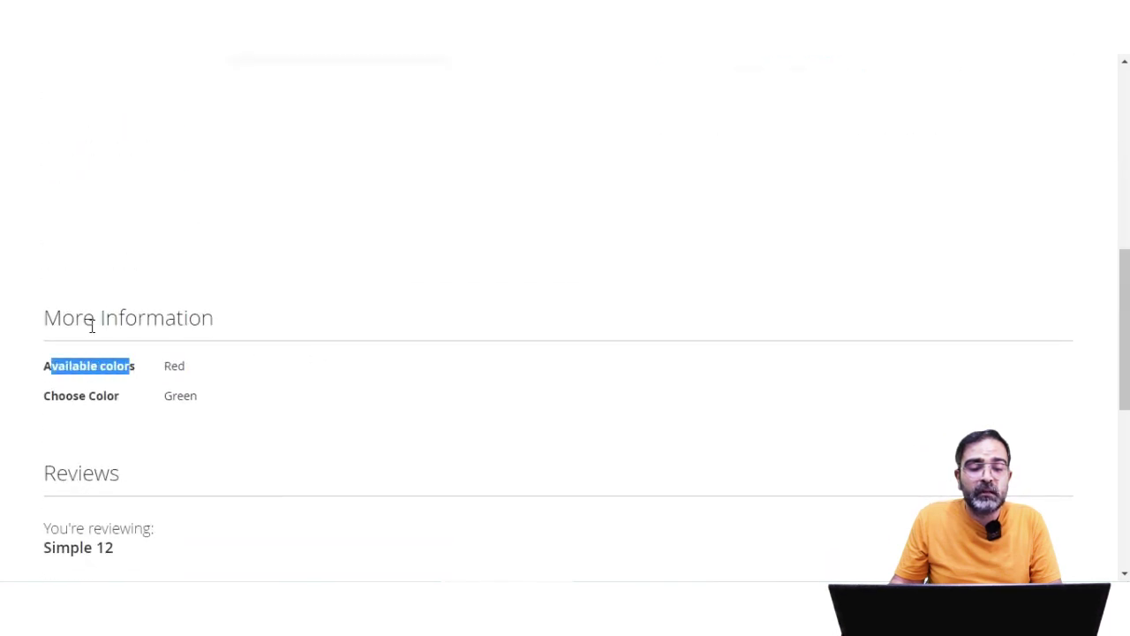
{"action": "left_click_drag", "start_coordinate": [44, 318], "coordinate": [214, 325]}
{"action": "left_click_drag", "start_coordinate": [38, 369], "coordinate": [152, 372]}
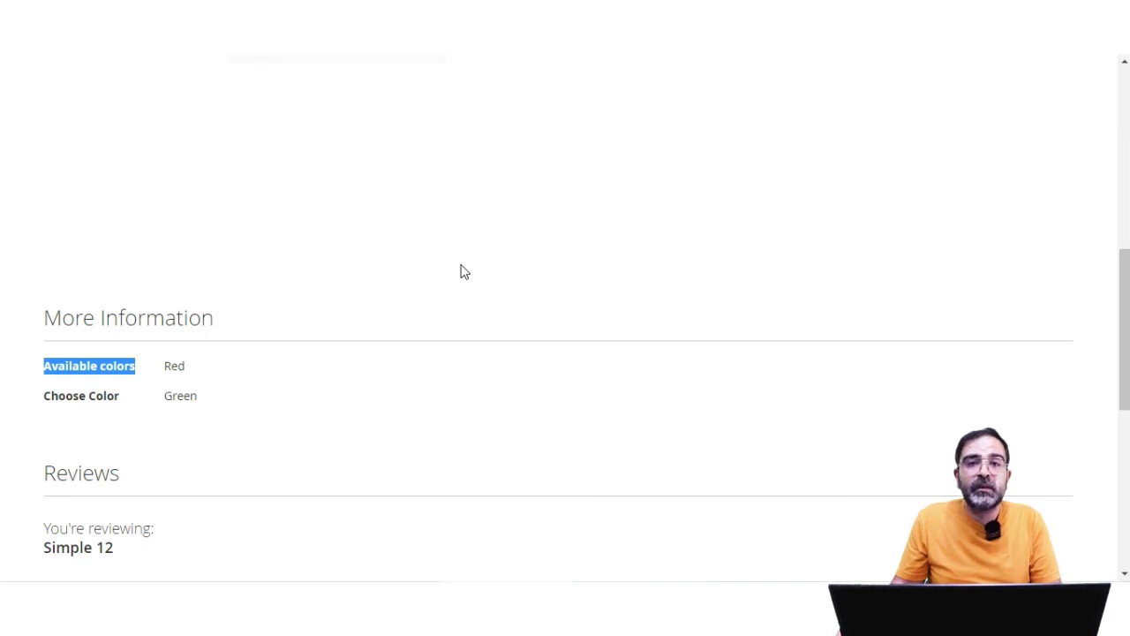
{"action": "scroll", "coordinate": [460, 272], "scroll_direction": "up", "scroll_amount": 8}
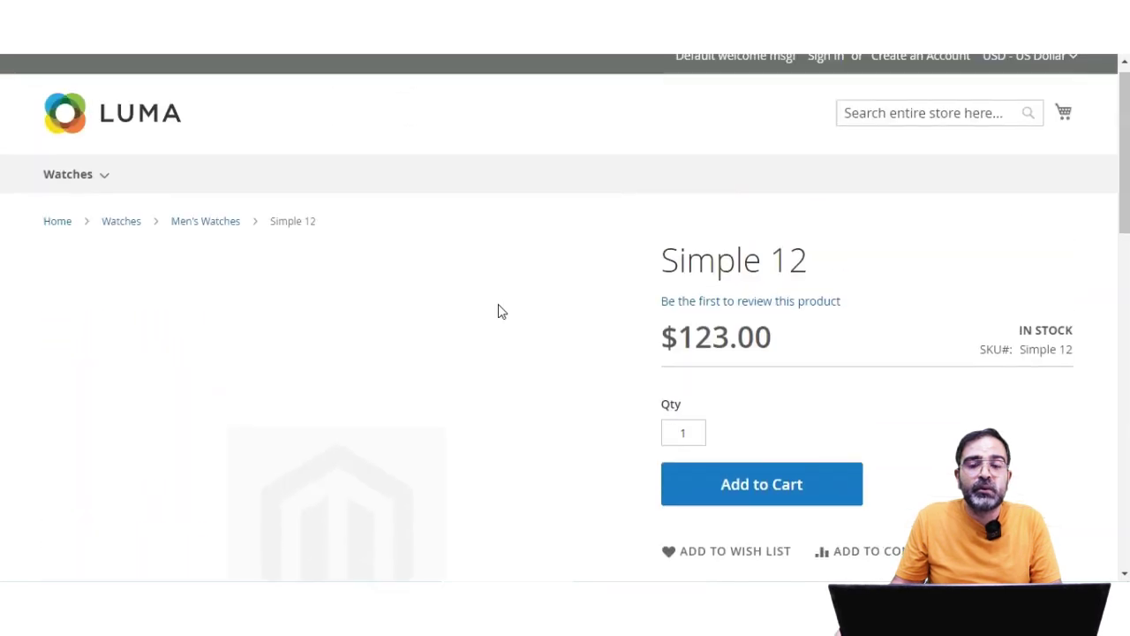